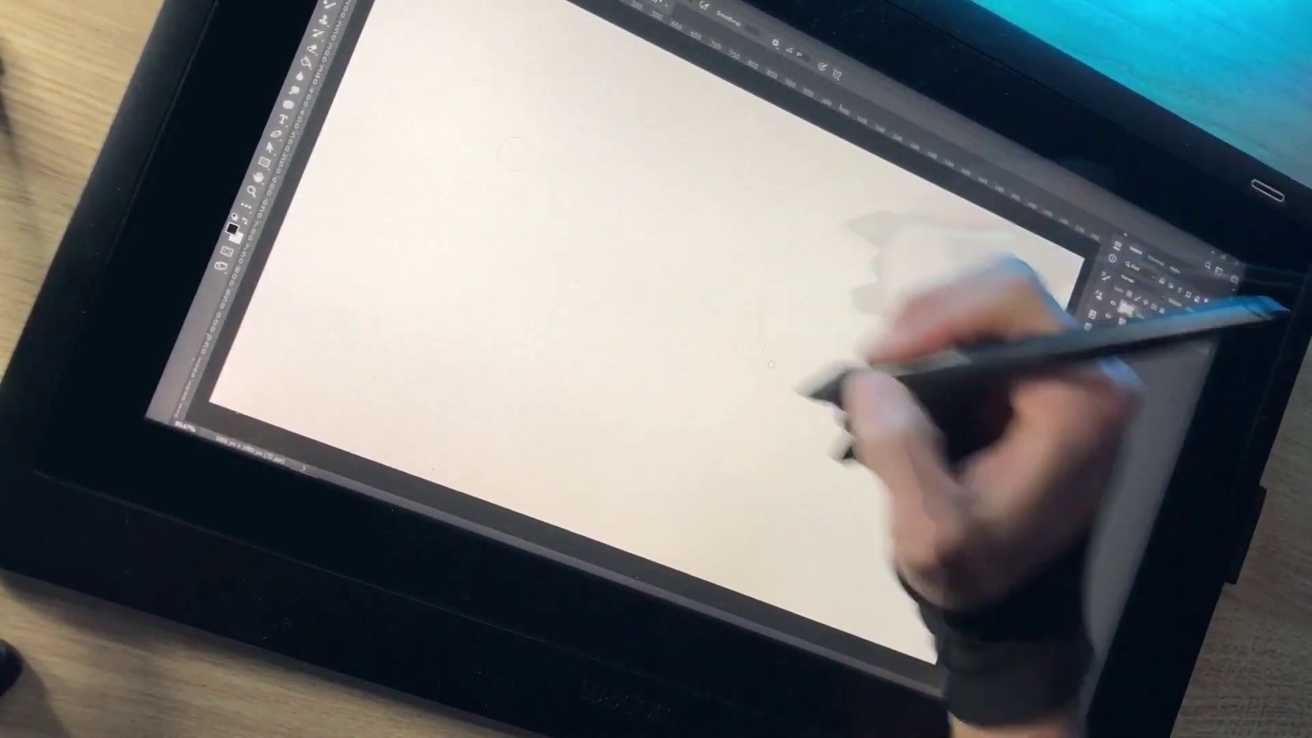
# - Sketch a circle for the cranium with a curved vertical centre line extending below it and a slanted brow line across it
pyautogui.moveTo(864, 390); pyautogui.dragTo(878, 217)
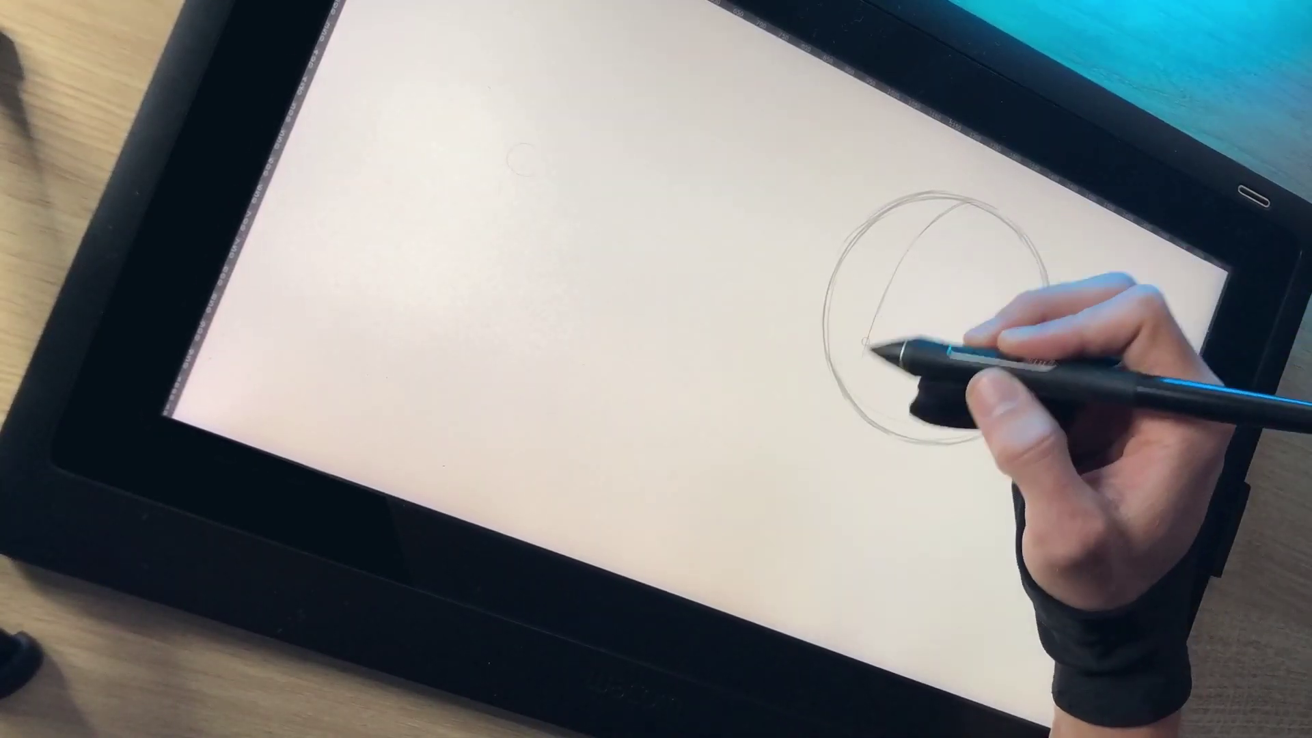
pyautogui.moveTo(971, 203)
pyautogui.mouseDown()
pyautogui.moveTo(914, 255)
pyautogui.moveTo(844, 415)
pyautogui.mouseUp()
pyautogui.moveTo(847, 270); pyautogui.dragTo(974, 330)
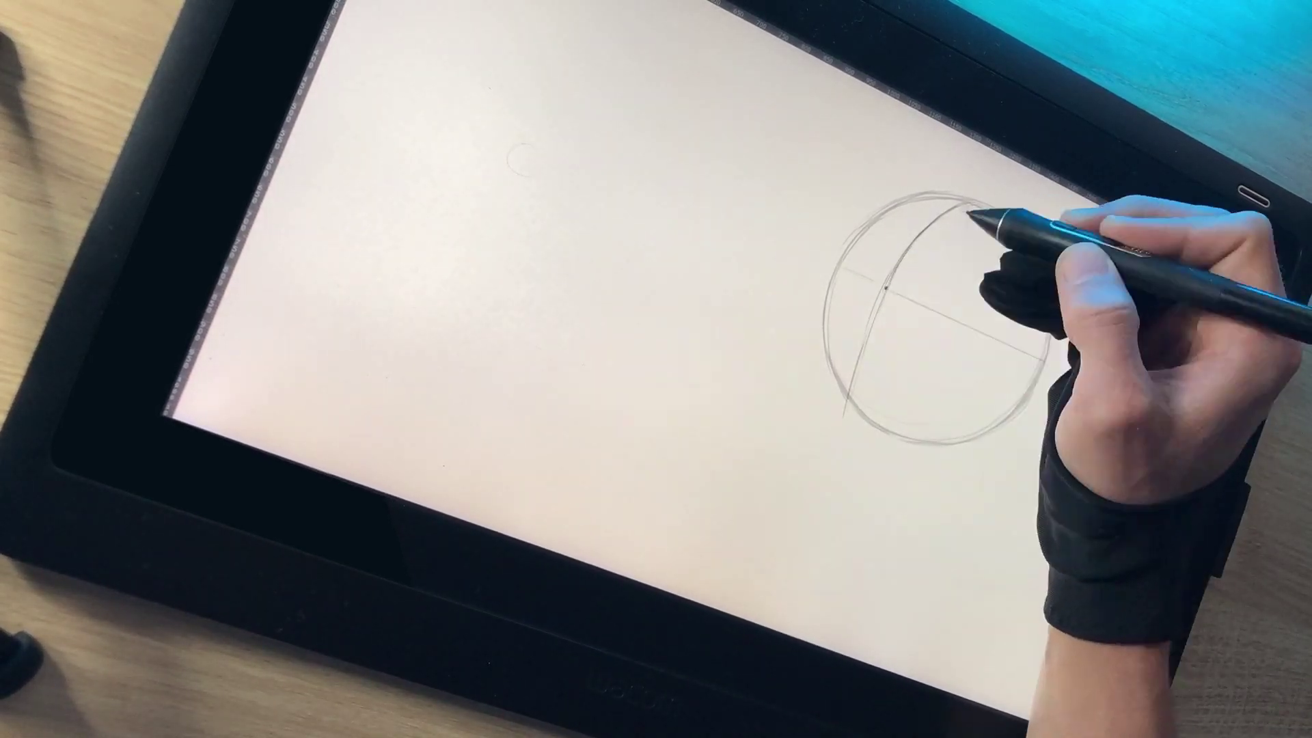
pyautogui.moveTo(886, 290); pyautogui.dragTo(1043, 359)
pyautogui.moveTo(864, 382); pyautogui.dragTo(834, 471)
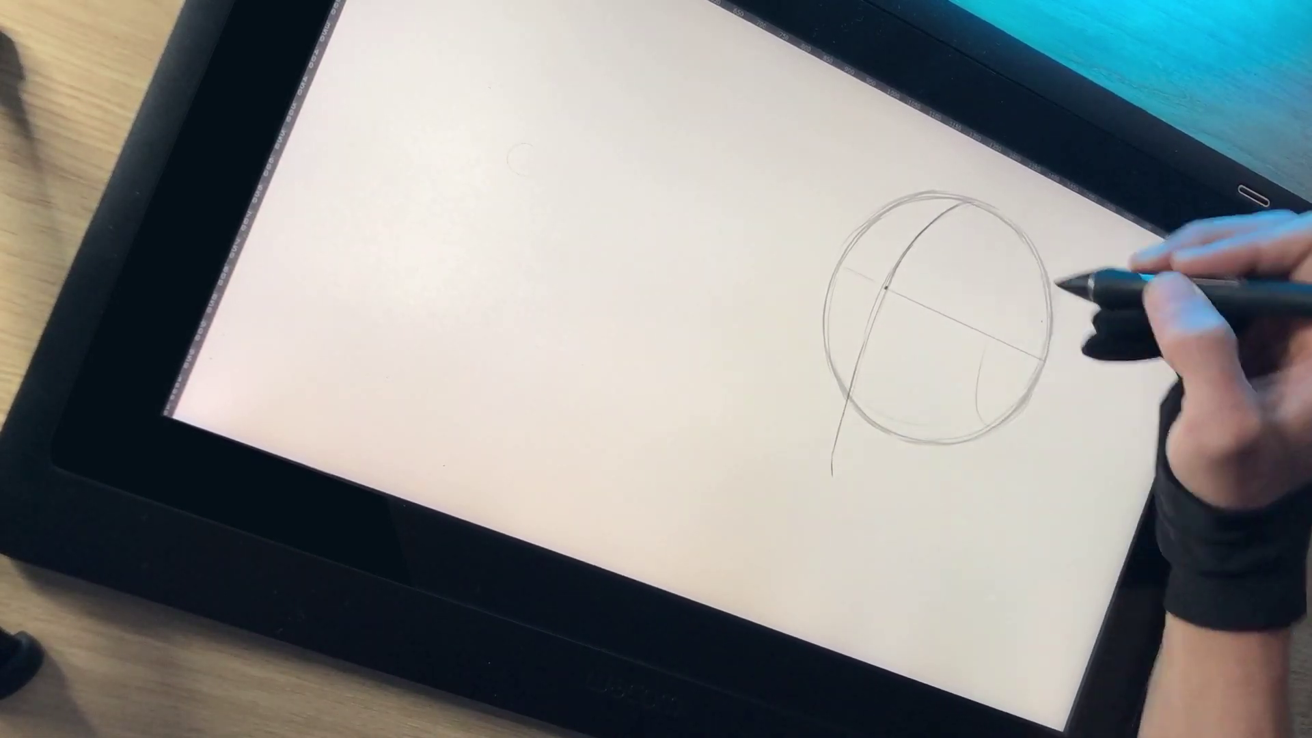
# - Sketch and redraw the side-plane ellipse on the cranium's edge, adding parallel guide lines across the sphere
pyautogui.moveTo(1025, 272); pyautogui.dragTo(958, 403)
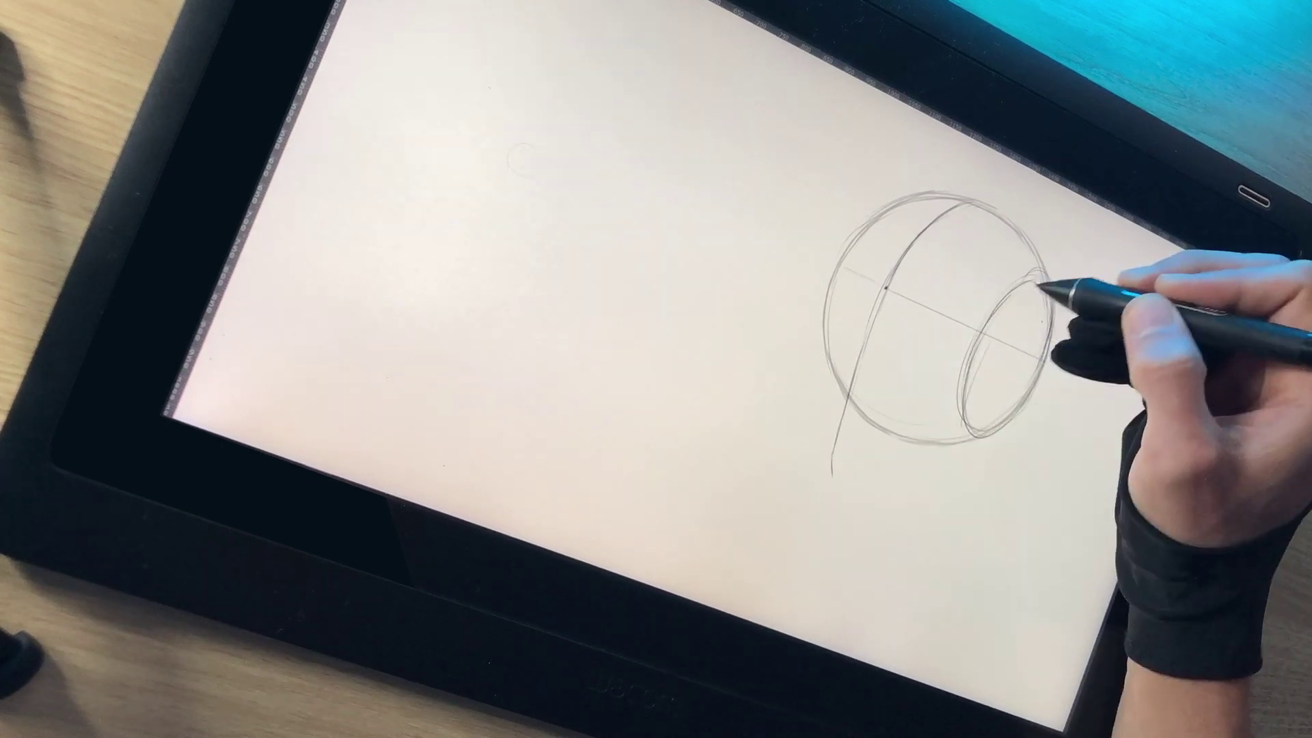
pyautogui.hotkey('ctrl', 'z')
pyautogui.moveTo(882, 229); pyautogui.dragTo(998, 282)
pyautogui.moveTo(845, 341); pyautogui.dragTo(1026, 420)
pyautogui.moveTo(979, 214); pyautogui.dragTo(943, 313)
pyautogui.moveTo(1029, 251)
pyautogui.mouseDown()
pyautogui.moveTo(987, 366)
pyautogui.moveTo(1047, 293)
pyautogui.mouseUp()
pyautogui.moveTo(990, 408)
pyautogui.mouseDown()
pyautogui.moveTo(1026, 403)
pyautogui.moveTo(1049, 307)
pyautogui.mouseUp()
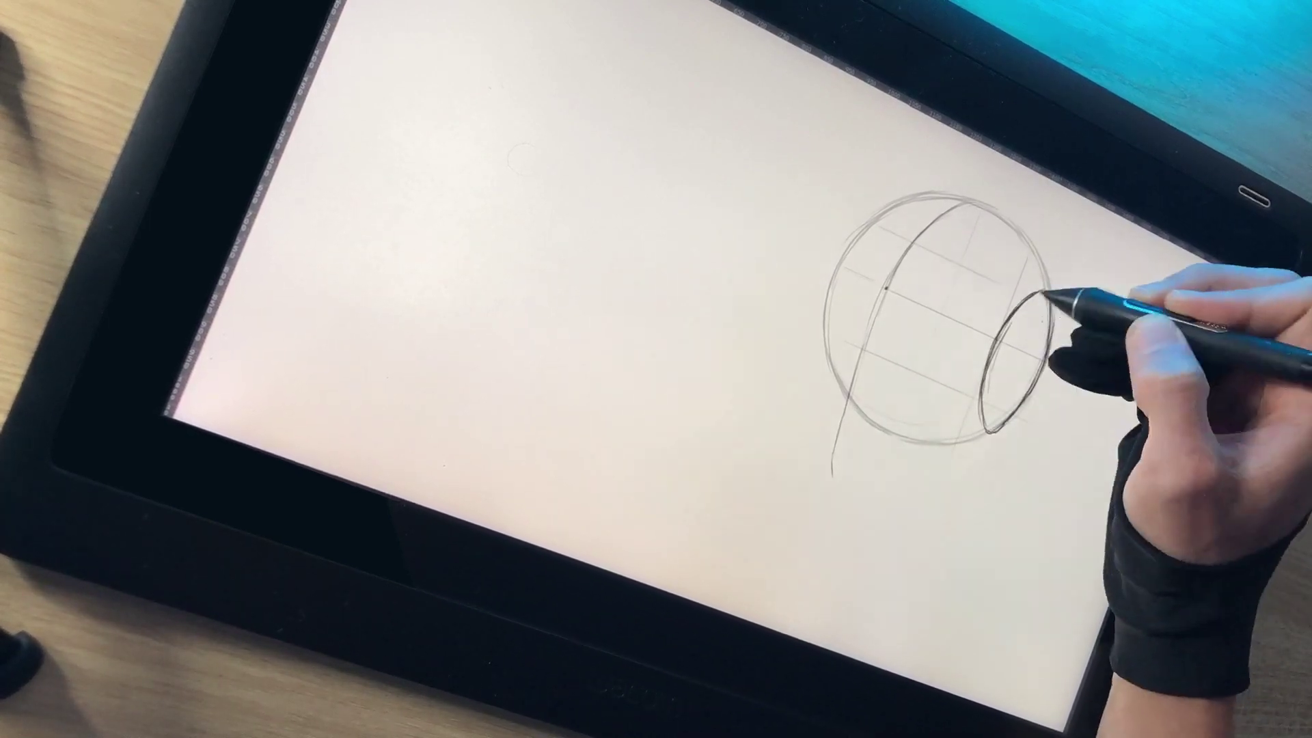
# - Shade the side-plane ellipse grey and sketch the sliced-off ellipse with a small arrow beside the sphere
pyautogui.moveTo(1041, 452); pyautogui.dragTo(1073, 454)
pyautogui.rightClick(1034, 348)
pyautogui.moveTo(1035, 308); pyautogui.dragTo(1023, 395)
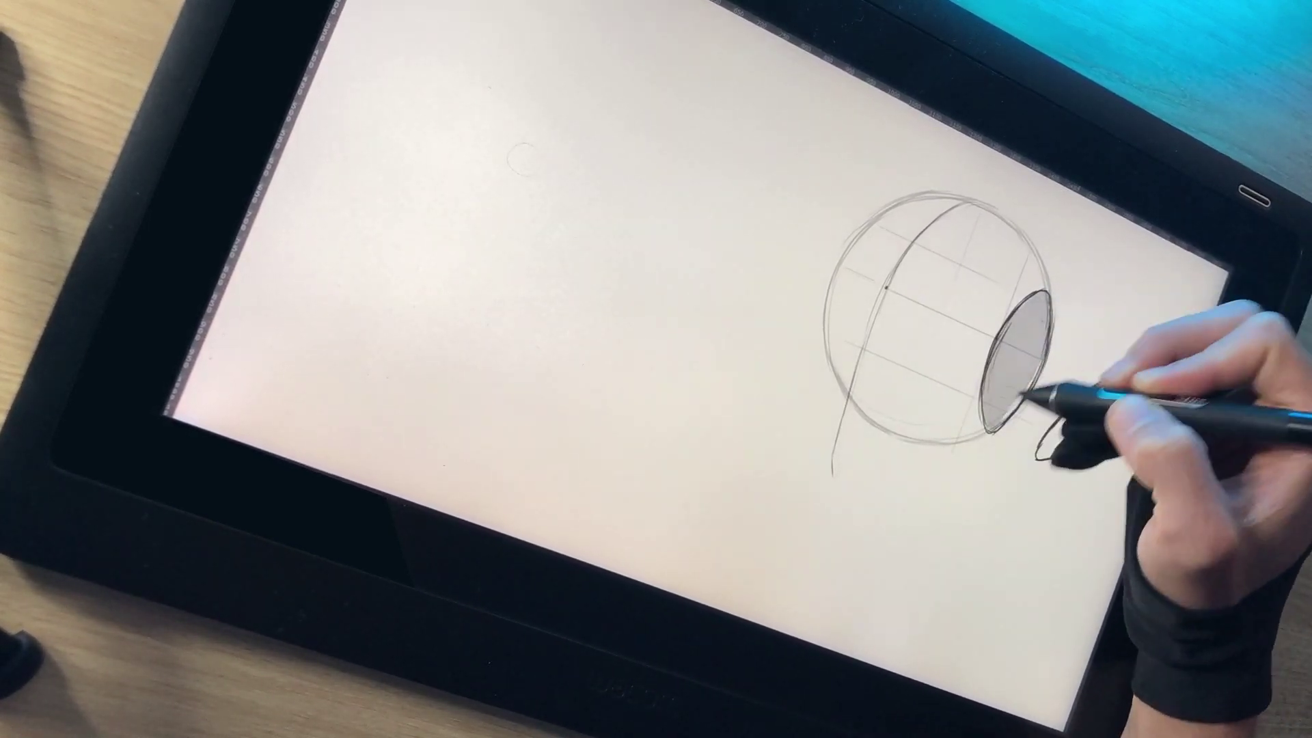
pyautogui.moveTo(1093, 300); pyautogui.dragTo(1135, 298)
pyautogui.moveTo(1134, 308); pyautogui.dragTo(1145, 310)
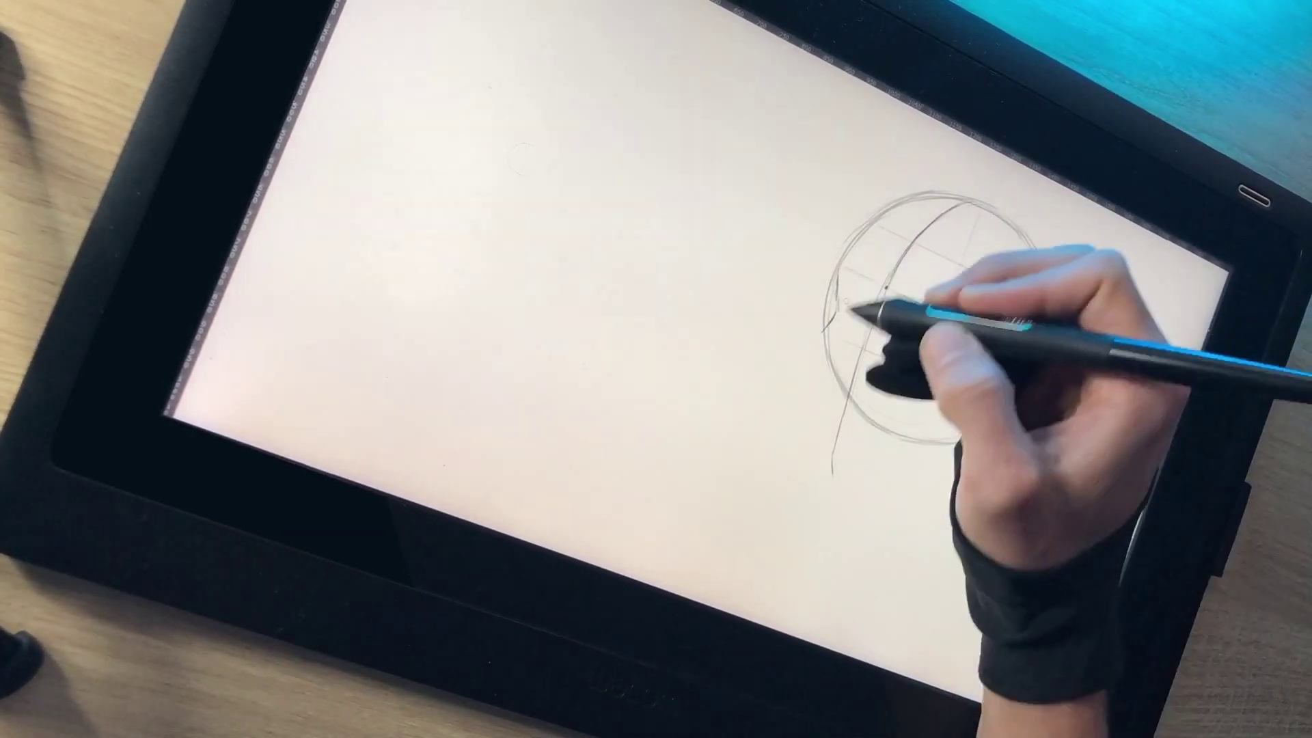
# - Sketch the tapering face outline from the brow to the chin and the jaw line back to the side plane
pyautogui.moveTo(829, 307)
pyautogui.mouseDown()
pyautogui.moveTo(835, 474)
pyautogui.moveTo(864, 492)
pyautogui.mouseUp()
pyautogui.moveTo(820, 321); pyautogui.dragTo(888, 215)
pyautogui.moveTo(983, 337); pyautogui.dragTo(868, 489)
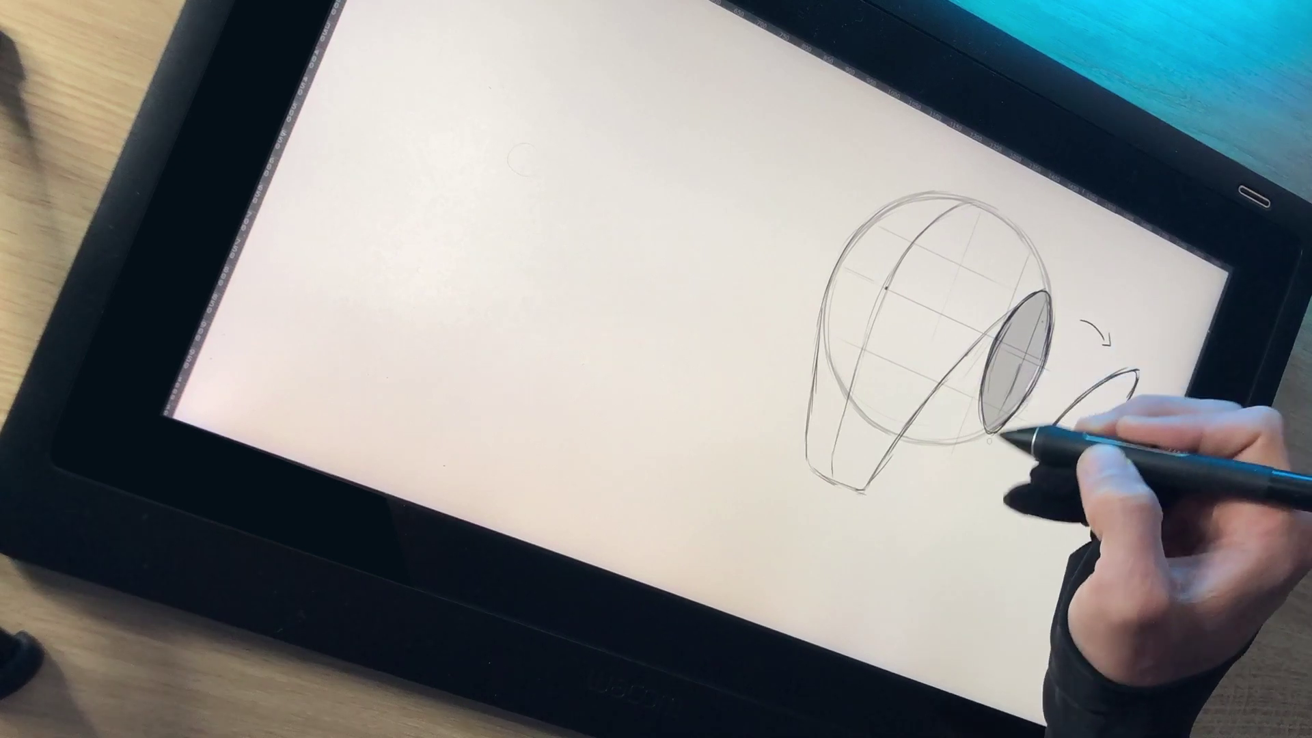
pyautogui.moveTo(984, 452); pyautogui.dragTo(947, 479)
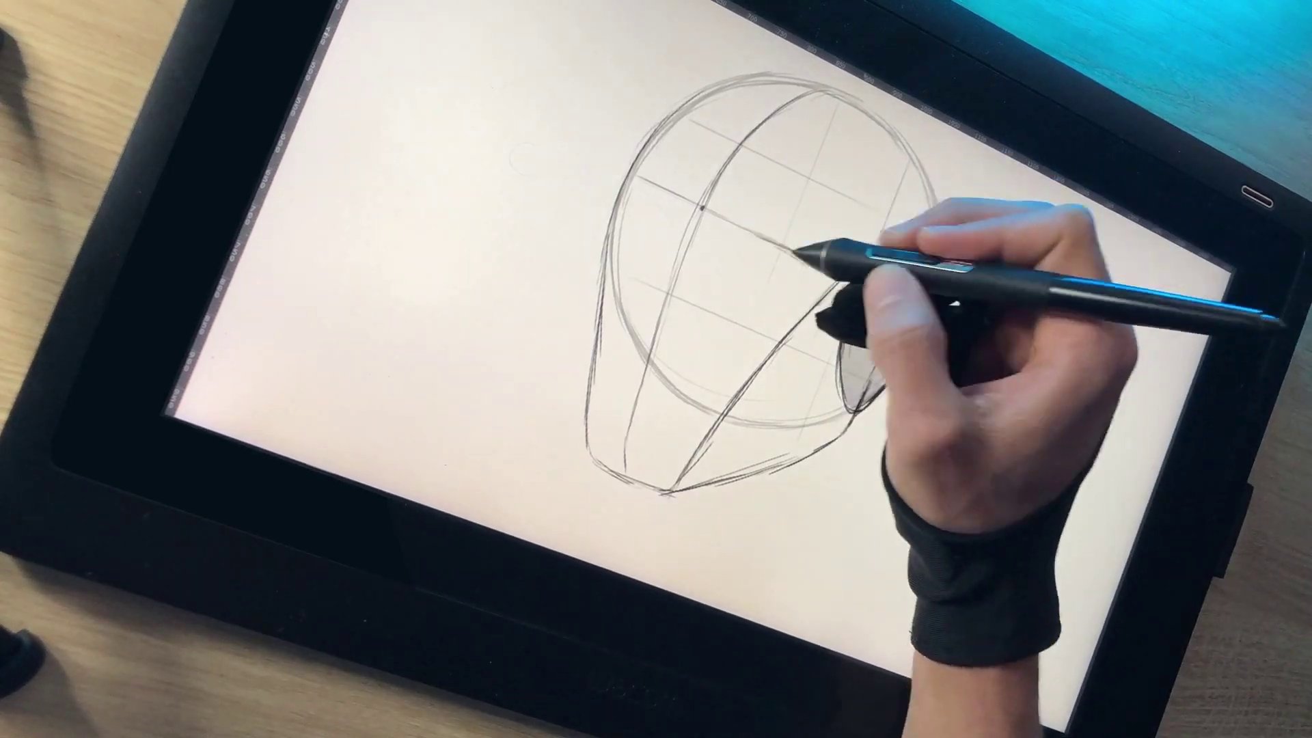
# - Sketch the eye sockets, nasal cavity and the nose and brow contours on the skull
pyautogui.moveTo(798, 247); pyautogui.dragTo(839, 283)
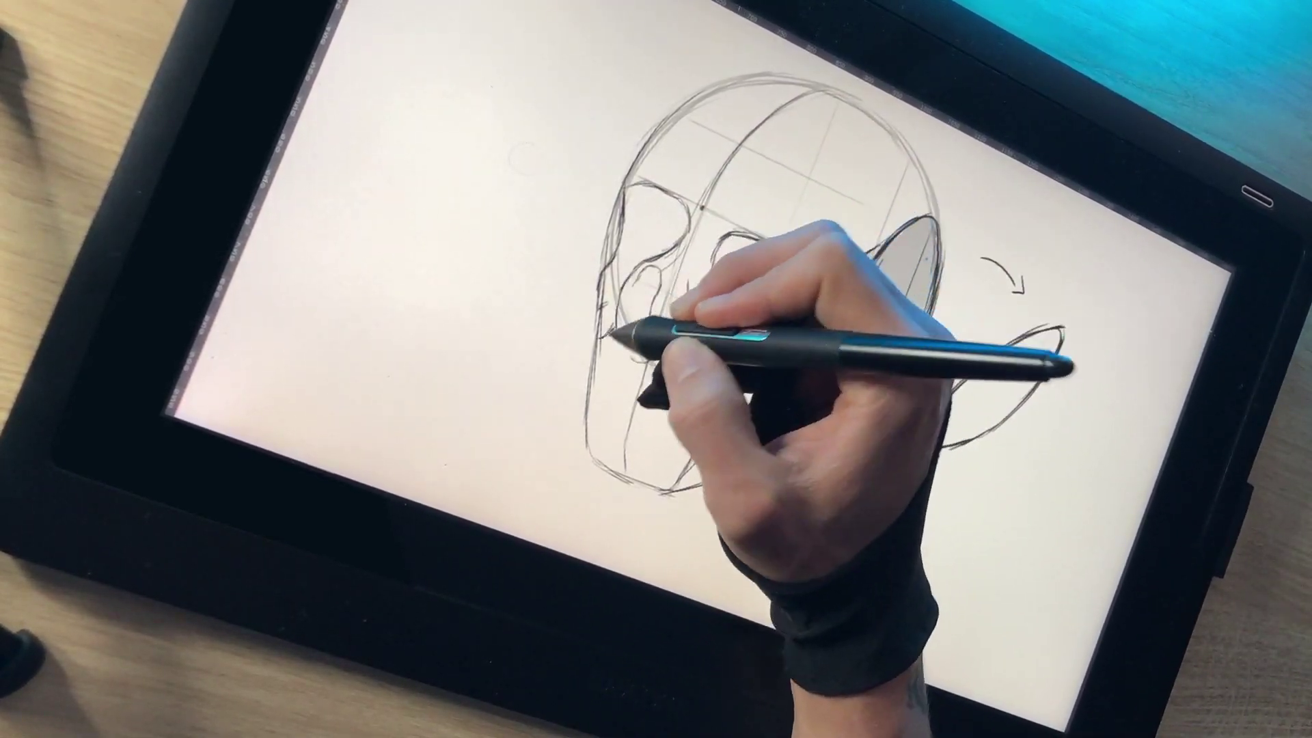
pyautogui.moveTo(611, 335); pyautogui.dragTo(574, 386)
pyautogui.moveTo(616, 280); pyautogui.dragTo(581, 313)
pyautogui.moveTo(625, 182); pyautogui.dragTo(676, 134)
pyautogui.moveTo(693, 363); pyautogui.dragTo(734, 398)
# - Sketch the upper jaw and the row of teeth below the nasal cavity
pyautogui.moveTo(570, 404); pyautogui.dragTo(657, 437)
pyautogui.moveTo(662, 436); pyautogui.dragTo(731, 441)
pyautogui.moveTo(856, 410); pyautogui.dragTo(848, 429)
pyautogui.rightClick(816, 440)
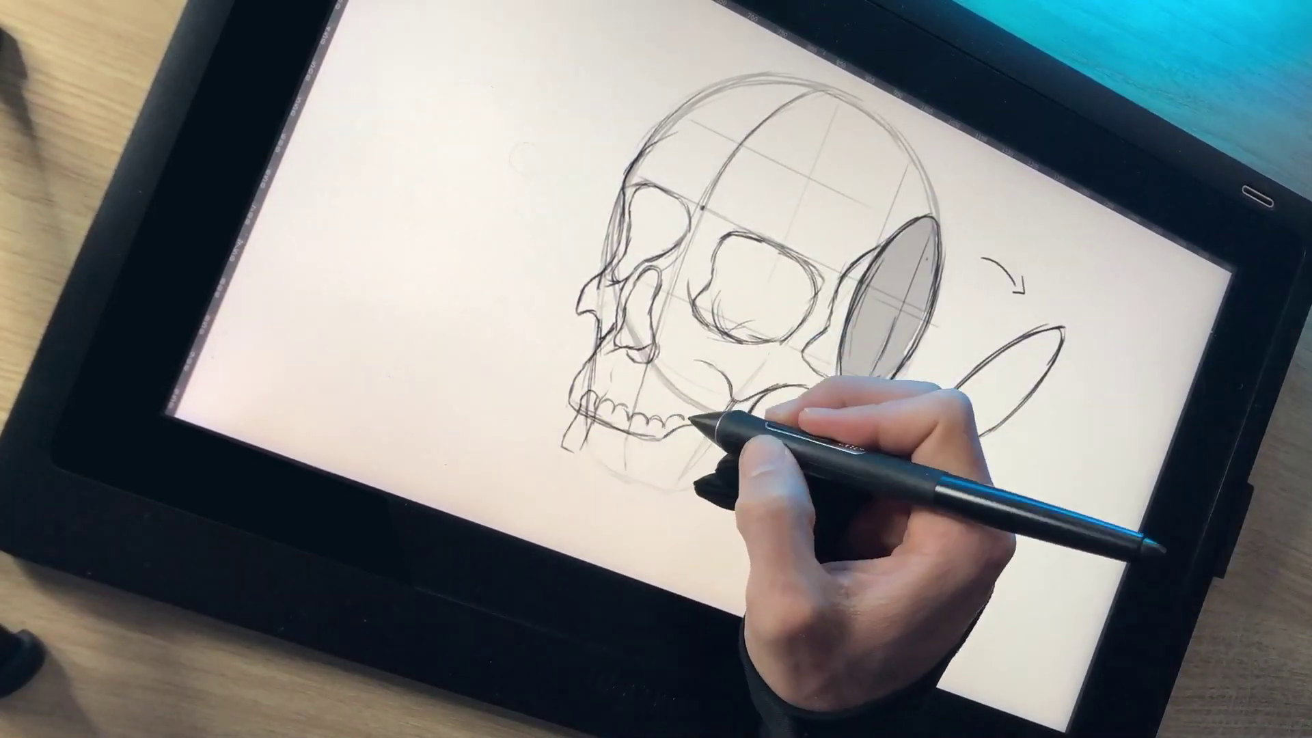
pyautogui.moveTo(697, 431)
pyautogui.mouseDown()
pyautogui.moveTo(621, 413)
pyautogui.moveTo(661, 439)
pyautogui.moveTo(606, 414)
pyautogui.moveTo(594, 465)
pyautogui.moveTo(702, 446)
pyautogui.moveTo(559, 421)
pyautogui.moveTo(743, 445)
pyautogui.moveTo(666, 450)
pyautogui.moveTo(890, 408)
pyautogui.moveTo(894, 392)
pyautogui.moveTo(841, 381)
pyautogui.mouseUp()
# - Show the interface panels and refine the contours beneath the cheekbone and at the forehead
pyautogui.press('Tab')
pyautogui.press('Tab')
pyautogui.press('Tab')
pyautogui.moveTo(775, 453); pyautogui.dragTo(870, 451)
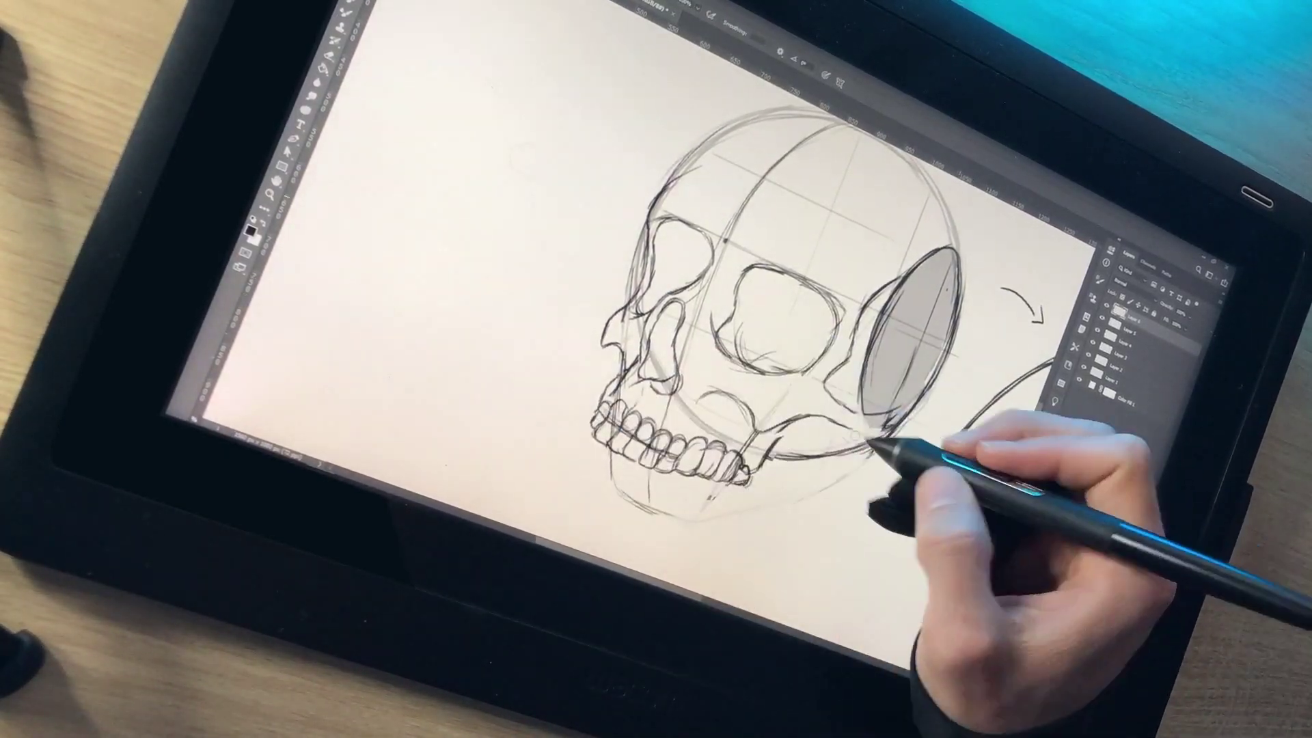
pyautogui.moveTo(655, 204); pyautogui.dragTo(687, 174)
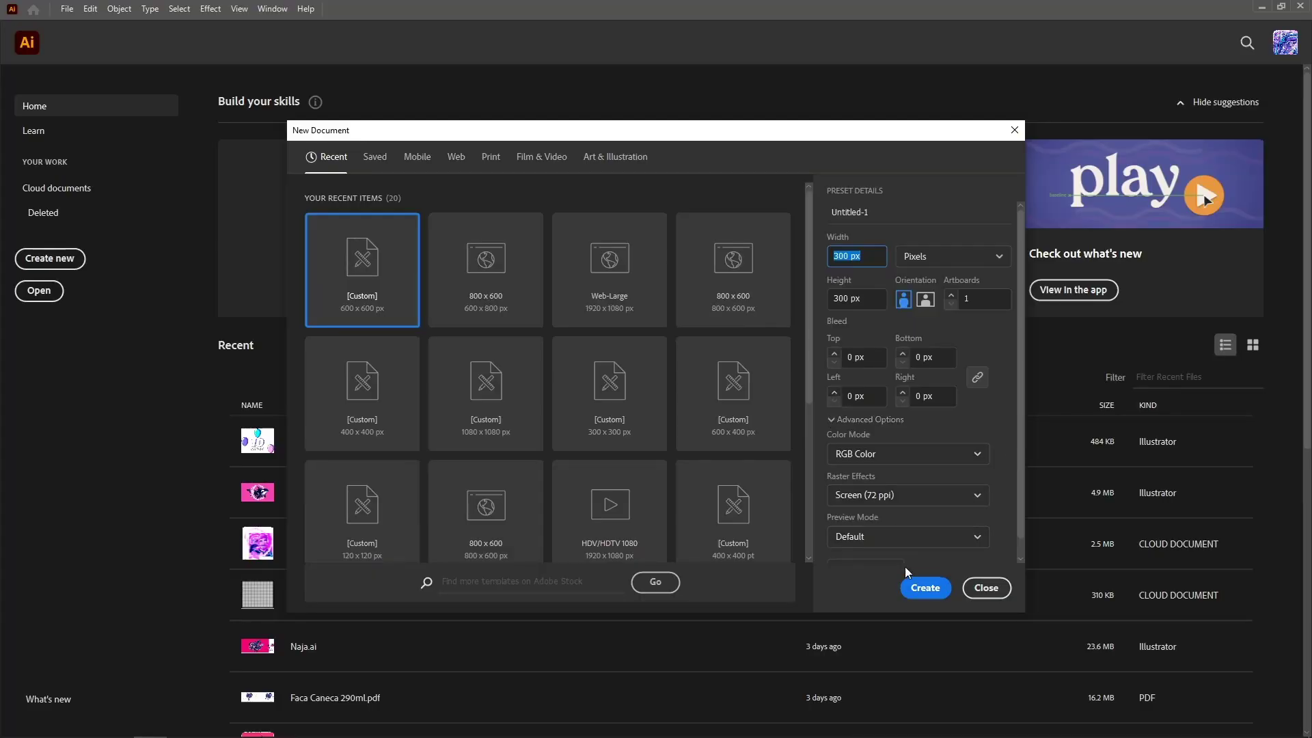
# - In Illustrator, create a 300 x 300 px RGB document and paste the skull sketch centred on the artboard
pyautogui.click(914, 585)
pyautogui.hotkey('ctrl', 'v')
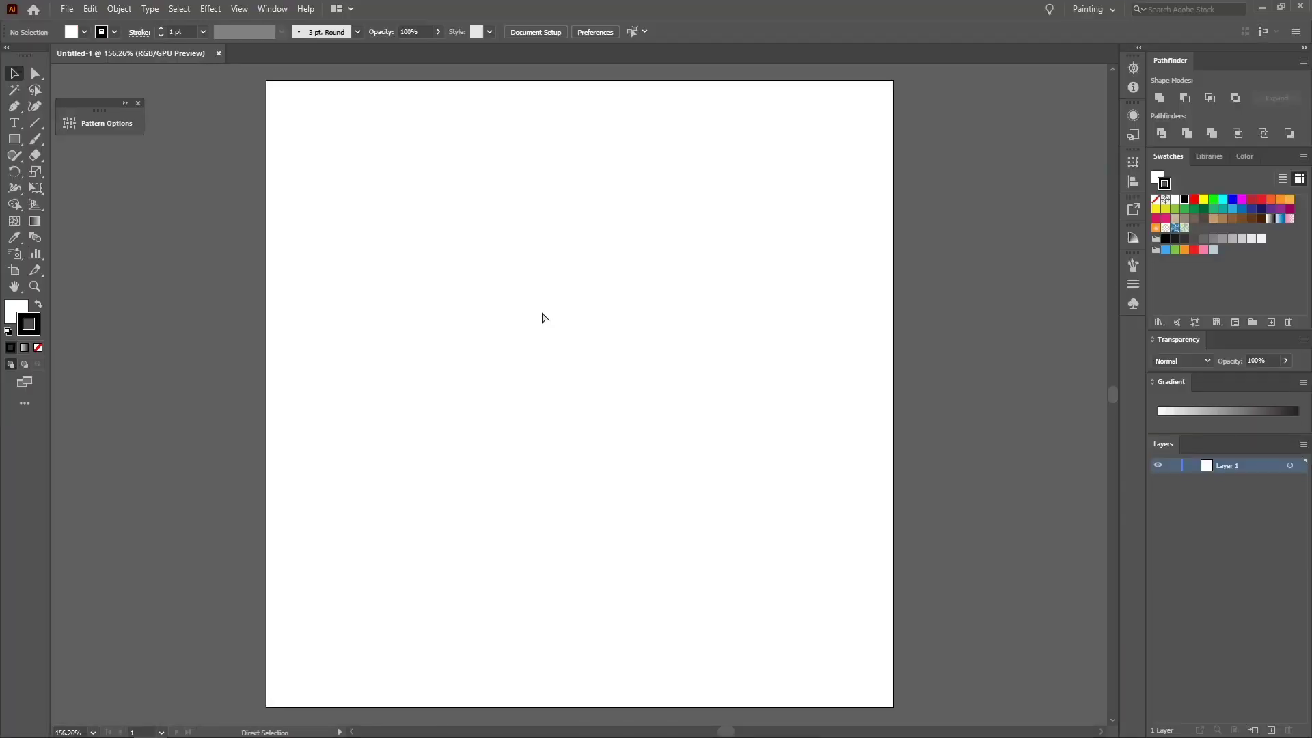
pyautogui.click(242, 31)
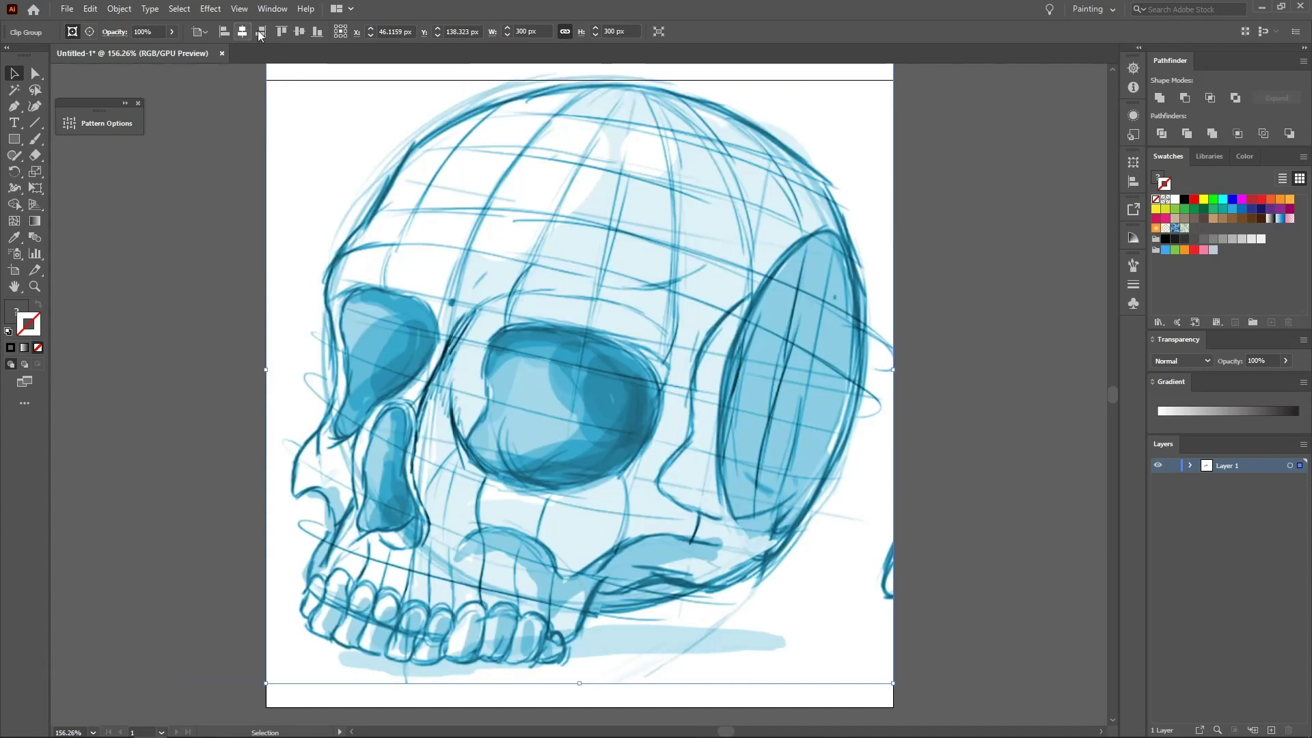
pyautogui.click(298, 31)
# - Rename the layer as Sketch, lower the artwork's opacity to about 60% and lock the layer
pyautogui.doubleClick(1228, 468)
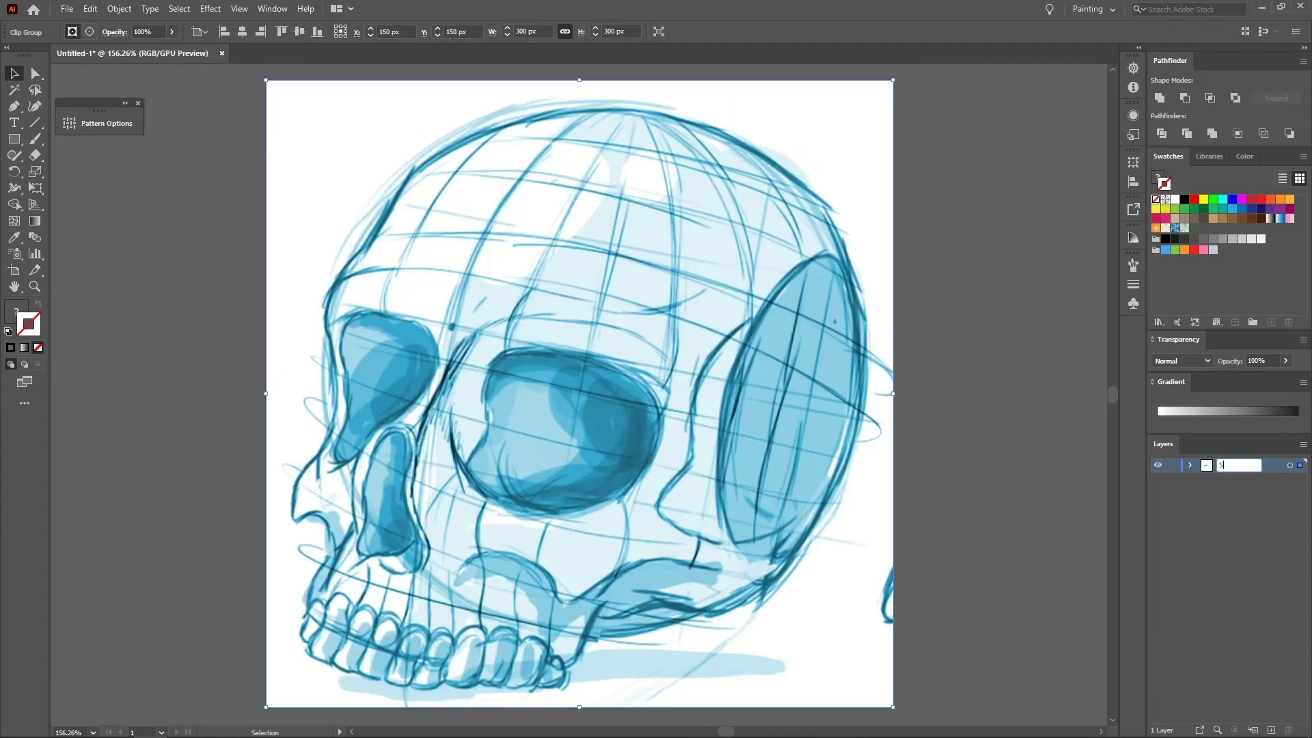
pyautogui.write('Sketch')
pyautogui.press('Return')
pyautogui.click(1286, 361)
pyautogui.moveTo(1291, 378); pyautogui.dragTo(1261, 379)
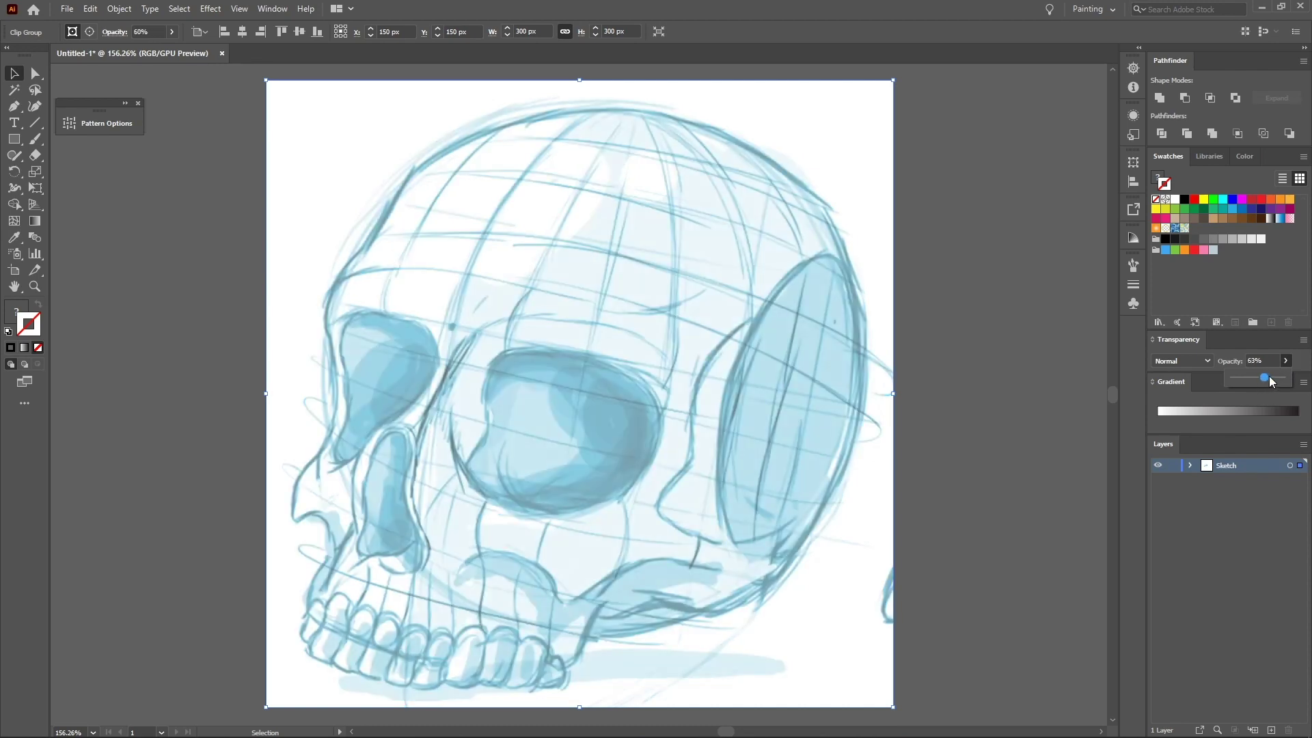
pyautogui.click(1173, 466)
# - Add a new layer above the sketch and name it Line Art
pyautogui.click(1270, 728)
pyautogui.doubleClick(1224, 464)
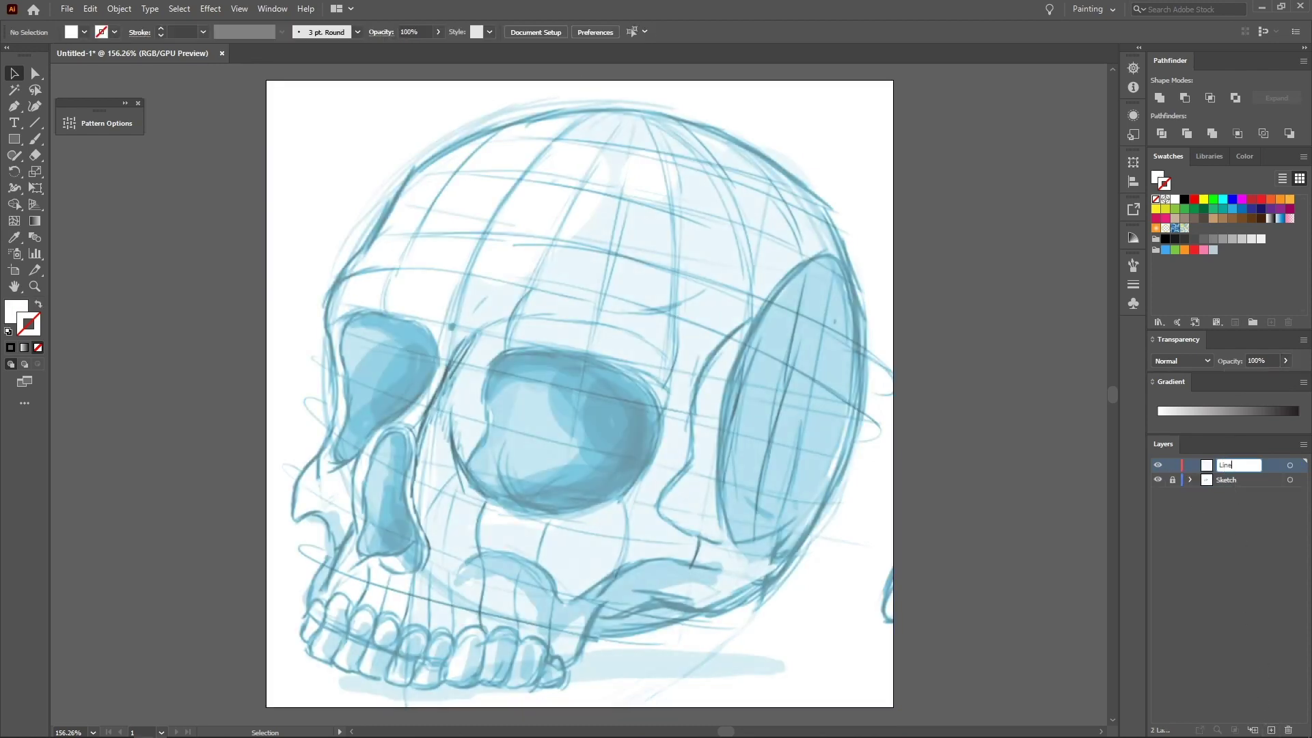
pyautogui.write('Line Art')
pyautogui.press('Return')
# - Activate the Paintbrush and add the Juicy Calligraphic brushes from the Intergalactic Liquid brush library to the document's brushes
pyautogui.press('b')
pyautogui.click(1135, 266)
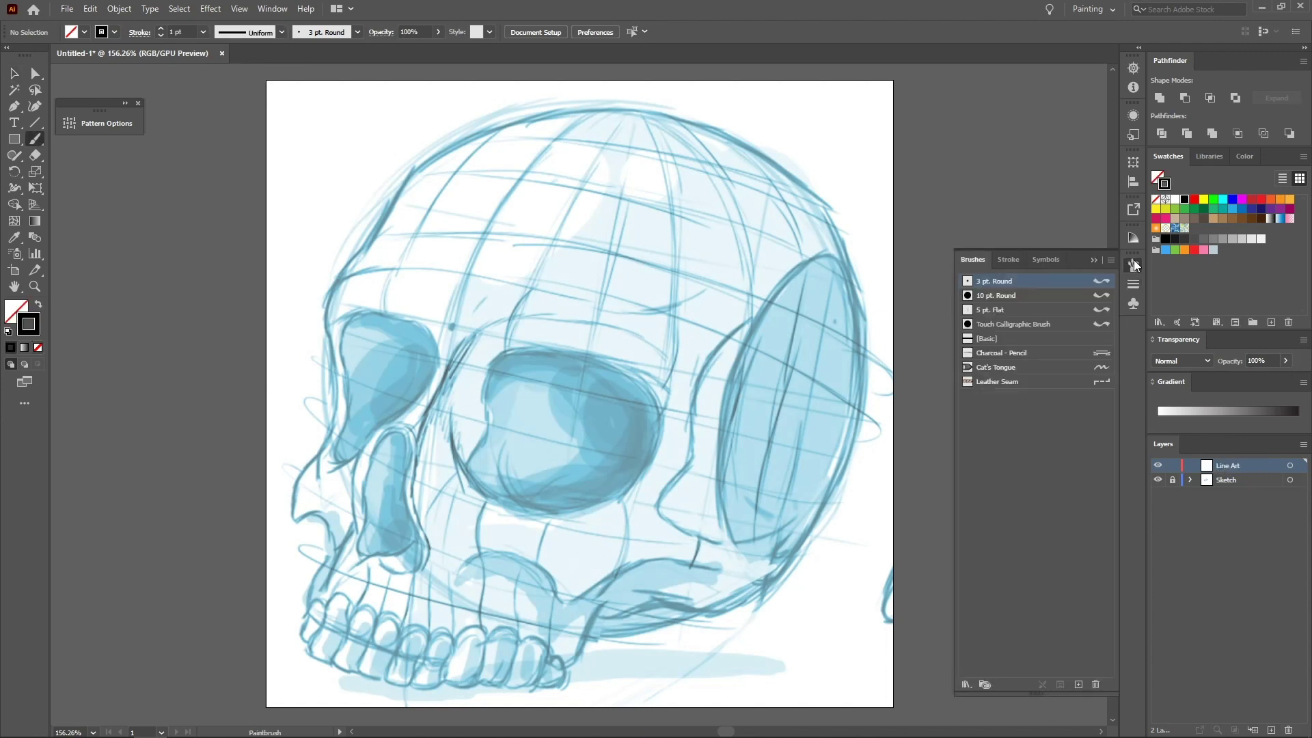
pyautogui.click(1111, 261)
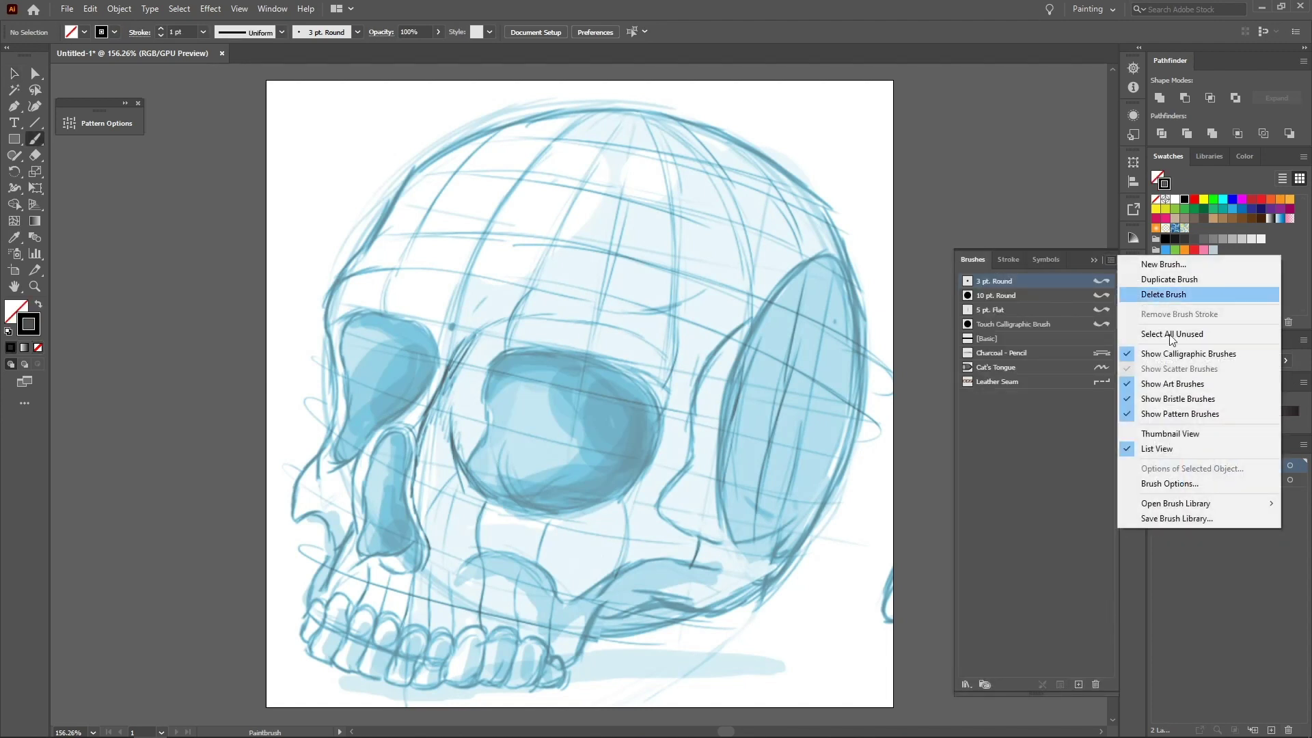
pyautogui.moveTo(1193, 504)
pyautogui.click(1034, 644)
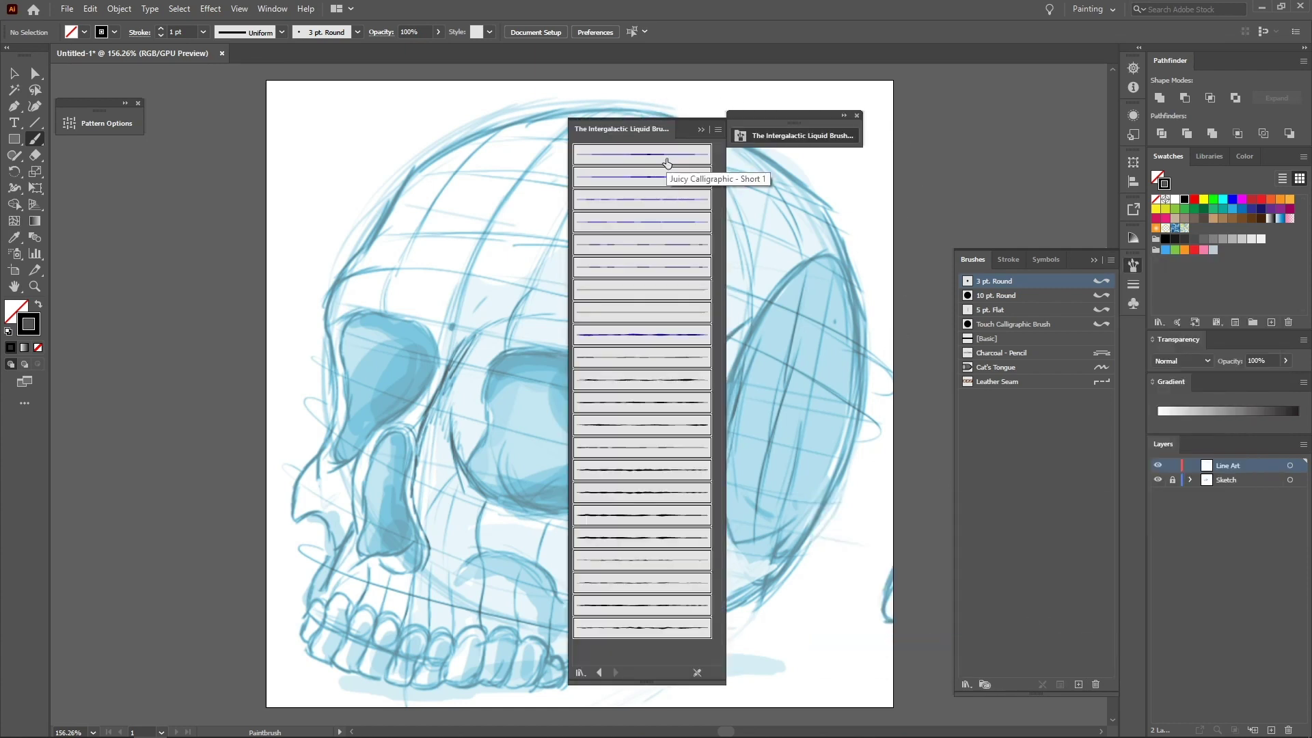
pyautogui.moveTo(672, 165)
pyautogui.mouseDown()
pyautogui.moveTo(1036, 376)
pyautogui.moveTo(1039, 407)
pyautogui.mouseUp()
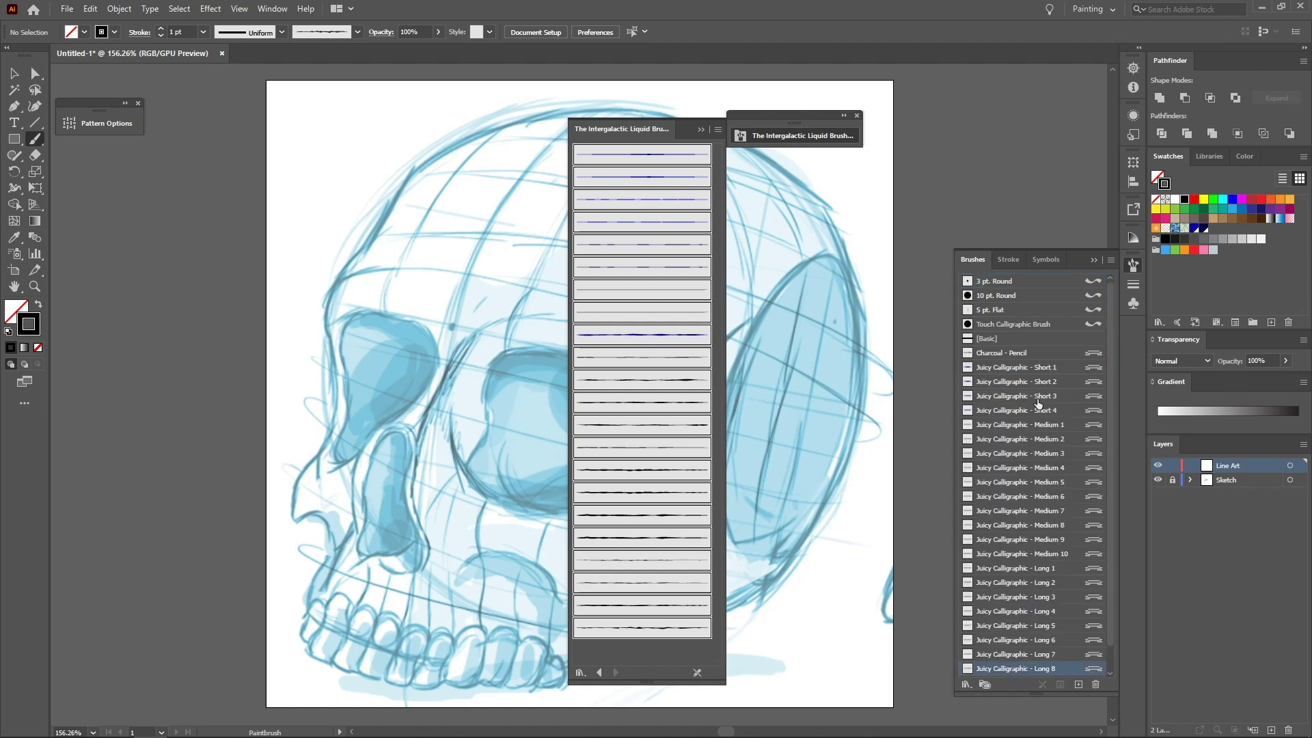
pyautogui.click(857, 115)
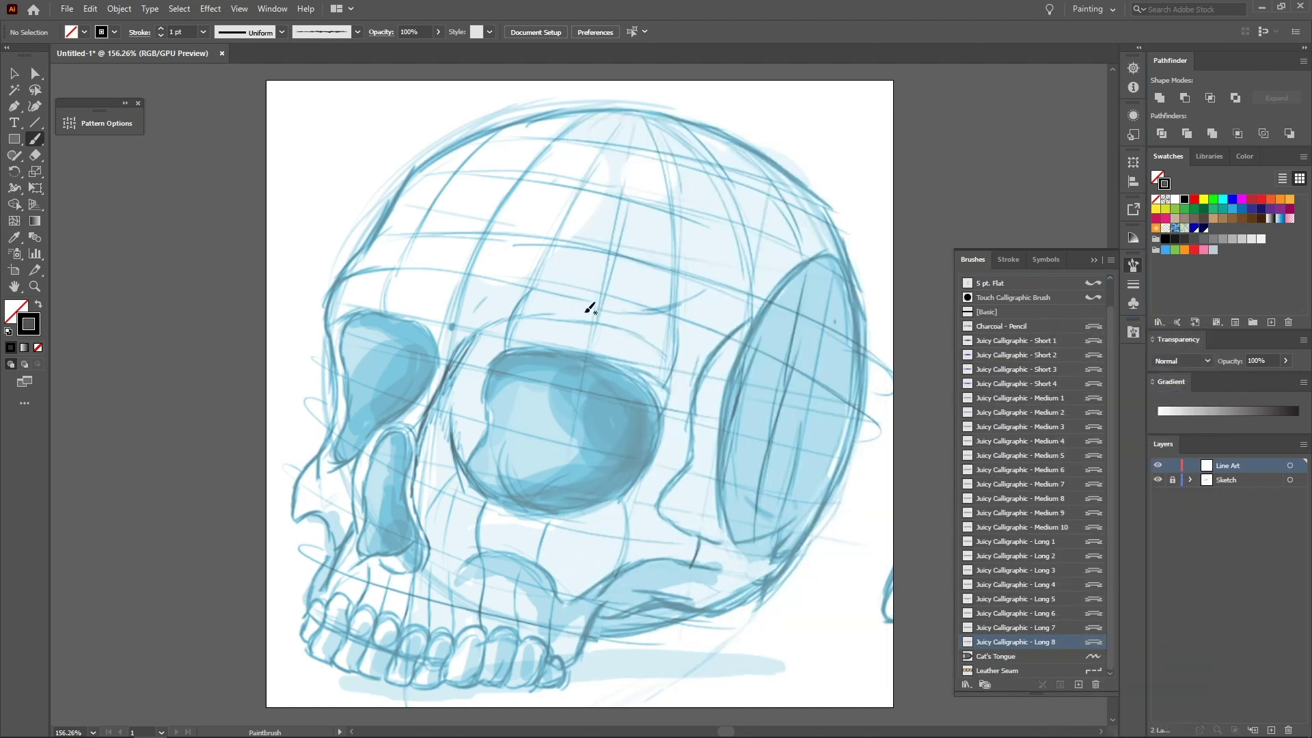
# - Test the Juicy Calligraphic - Medium 3 brush beside the artboard and ink the skull's forehead, cranium and back outline at 2 pt
pyautogui.click(1039, 426)
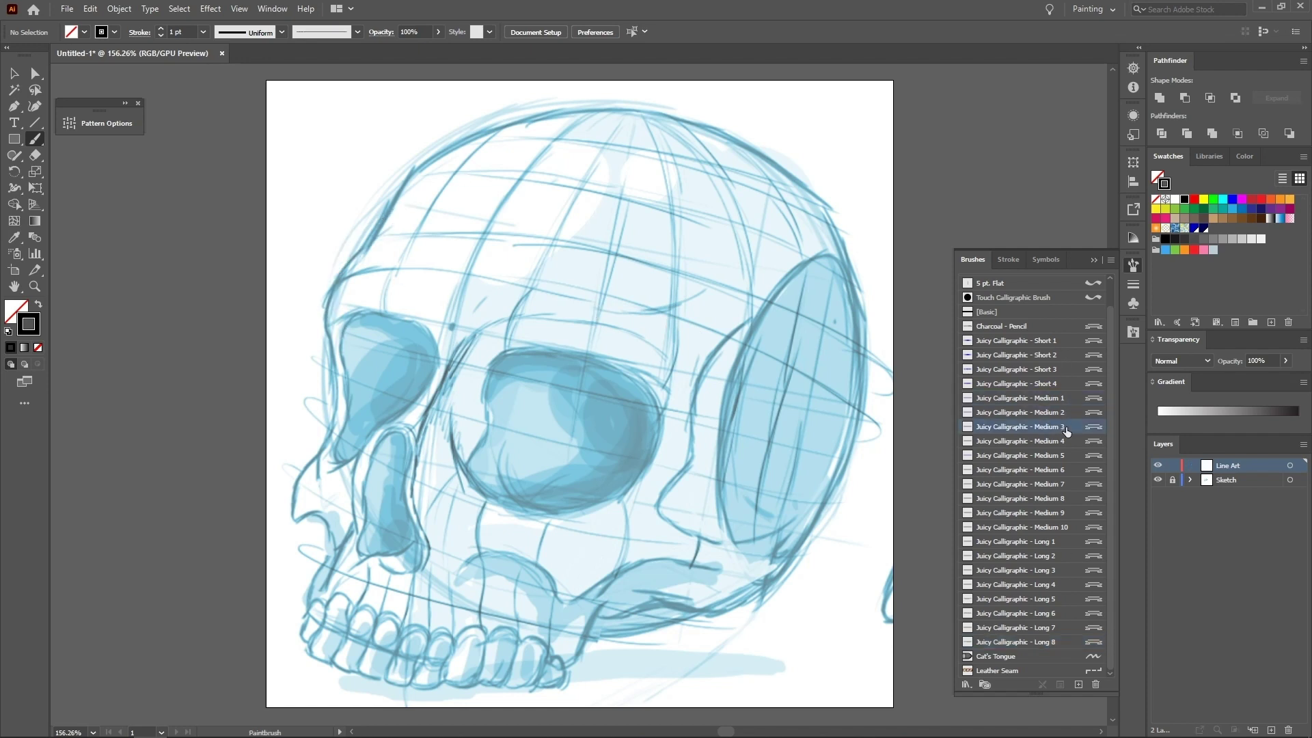
pyautogui.moveTo(230, 118); pyautogui.dragTo(216, 198)
pyautogui.moveTo(324, 448); pyautogui.dragTo(317, 473)
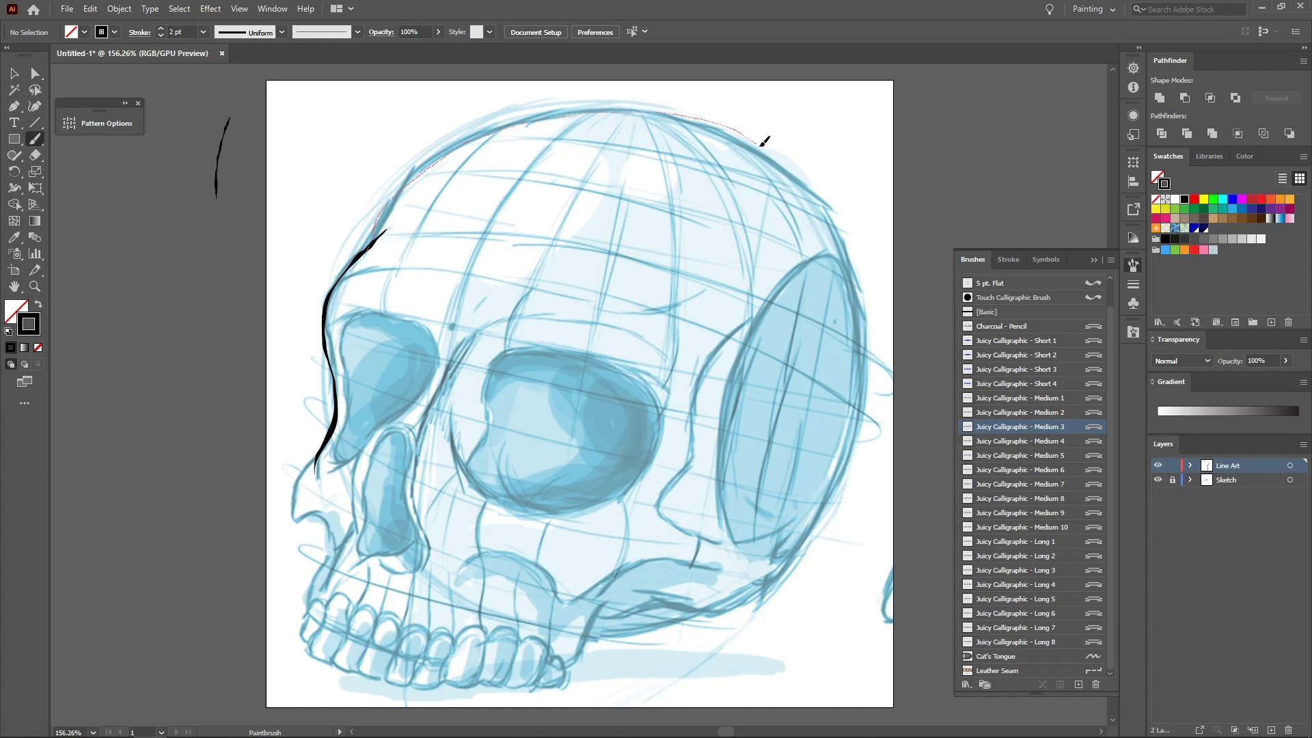
pyautogui.moveTo(788, 168); pyautogui.dragTo(783, 162)
pyautogui.moveTo(855, 440)
pyautogui.mouseDown()
pyautogui.moveTo(773, 568)
pyautogui.moveTo(668, 601)
pyautogui.mouseUp()
# - Ink the skull's lower edge, cheekbone curve and temple line with the Juicy Calligraphic brushes
pyautogui.click(1026, 384)
pyautogui.moveTo(690, 586); pyautogui.dragTo(604, 620)
pyautogui.click(1025, 398)
pyautogui.moveTo(463, 567)
pyautogui.mouseDown()
pyautogui.moveTo(518, 554)
pyautogui.moveTo(615, 575)
pyautogui.moveTo(714, 559)
pyautogui.mouseUp()
pyautogui.moveTo(745, 323); pyautogui.dragTo(704, 528)
# - Ink the outlines of the near and far eye sockets
pyautogui.moveTo(486, 364); pyautogui.dragTo(665, 403)
pyautogui.moveTo(500, 492); pyautogui.dragTo(451, 418)
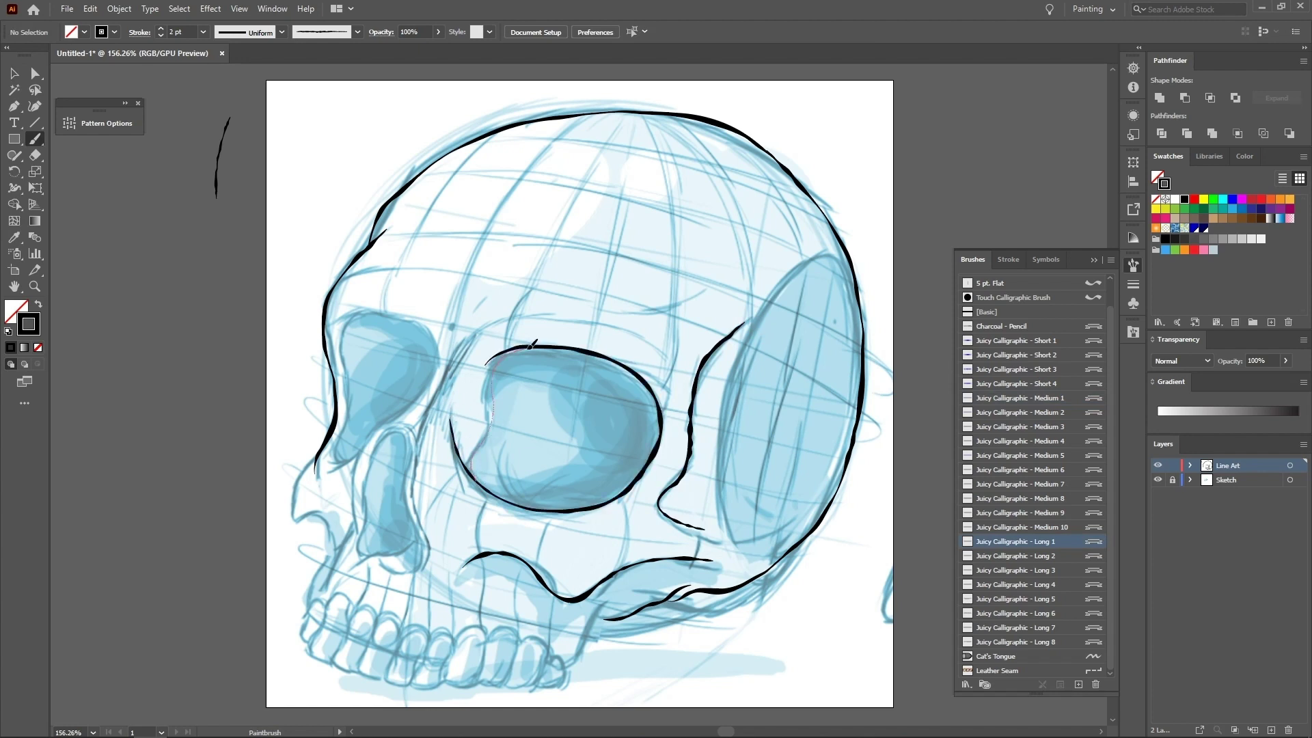
pyautogui.moveTo(535, 347); pyautogui.dragTo(540, 347)
pyautogui.click(1065, 527)
pyautogui.moveTo(334, 325)
pyautogui.mouseDown()
pyautogui.moveTo(432, 332)
pyautogui.moveTo(388, 416)
pyautogui.moveTo(347, 369)
pyautogui.moveTo(340, 459)
pyautogui.moveTo(400, 422)
pyautogui.mouseUp()
# - Ink the nasal cavity's inner outline with the Juicy Calligraphic - Long 1 brush and adjust its stroke weight
pyautogui.click(1061, 384)
pyautogui.click(1059, 541)
pyautogui.moveTo(376, 447)
pyautogui.mouseDown()
pyautogui.moveTo(406, 452)
pyautogui.moveTo(381, 562)
pyautogui.mouseUp()
pyautogui.keyDown('ctrl'); pyautogui.click(381, 561); pyautogui.keyUp('ctrl')
pyautogui.click(161, 34)
pyautogui.hotkey('ctrl', 'shift', 'a')
# - Ink the outer edge beside the nasal cavity and change that stroke's brush to Juicy Calligraphic - Medium 5
pyautogui.moveTo(402, 436)
pyautogui.mouseDown()
pyautogui.moveTo(368, 516)
pyautogui.moveTo(376, 555)
pyautogui.moveTo(351, 566)
pyautogui.moveTo(420, 538)
pyautogui.mouseUp()
pyautogui.keyDown('ctrl'); pyautogui.click(418, 539); pyautogui.keyUp('ctrl')
pyautogui.click(1072, 483)
pyautogui.click(1072, 455)
pyautogui.keyDown('ctrl'); pyautogui.click(932, 191); pyautogui.keyUp('ctrl')
# - Ink the protruding nasal bone profile, undoing the first stroke and redrawing it
pyautogui.moveTo(315, 457); pyautogui.dragTo(295, 519)
pyautogui.hotkey('ctrl', 'z')
pyautogui.moveTo(316, 456)
pyautogui.mouseDown()
pyautogui.moveTo(295, 497)
pyautogui.moveTo(332, 520)
pyautogui.mouseUp()
pyautogui.press('z')
pyautogui.moveTo(335, 557); pyautogui.dragTo(359, 557)
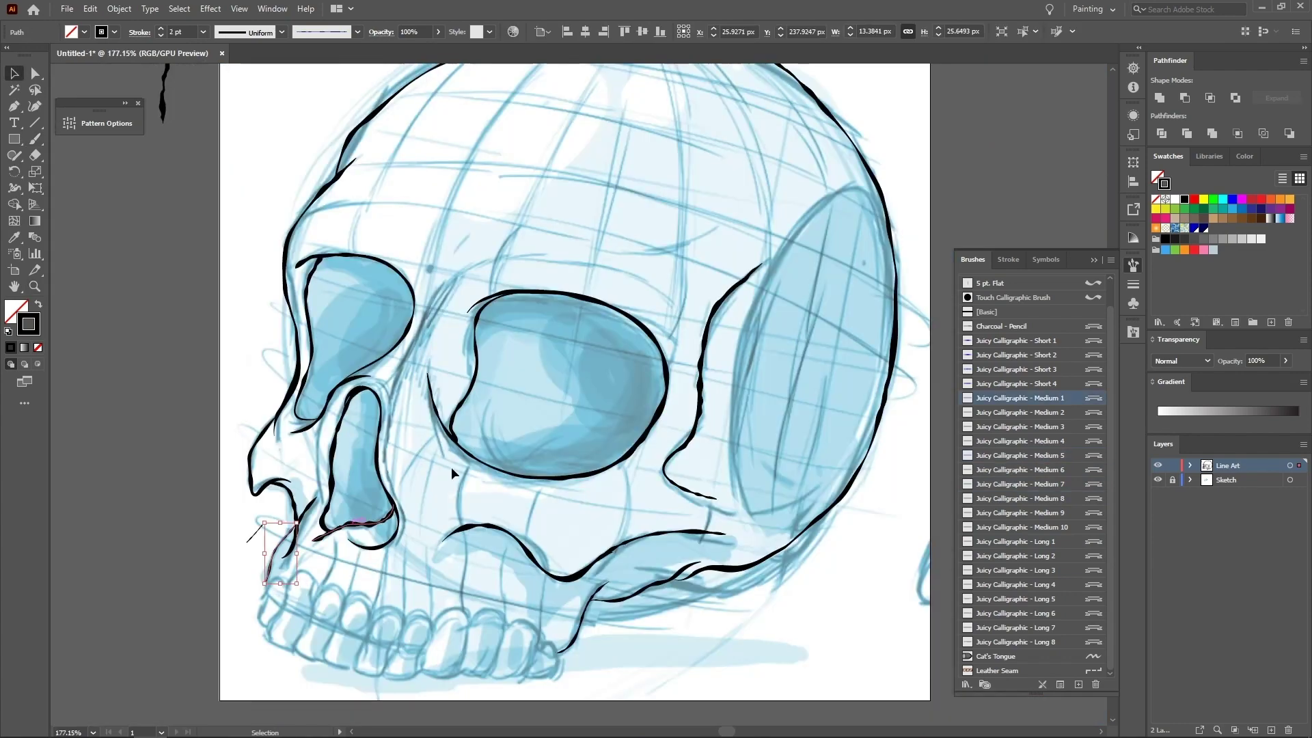
# - Ink the outlines of the row of upper teeth, varying the Juicy Calligraphic brushes
pyautogui.click(1059, 383)
pyautogui.moveTo(350, 425); pyautogui.dragTo(366, 323)
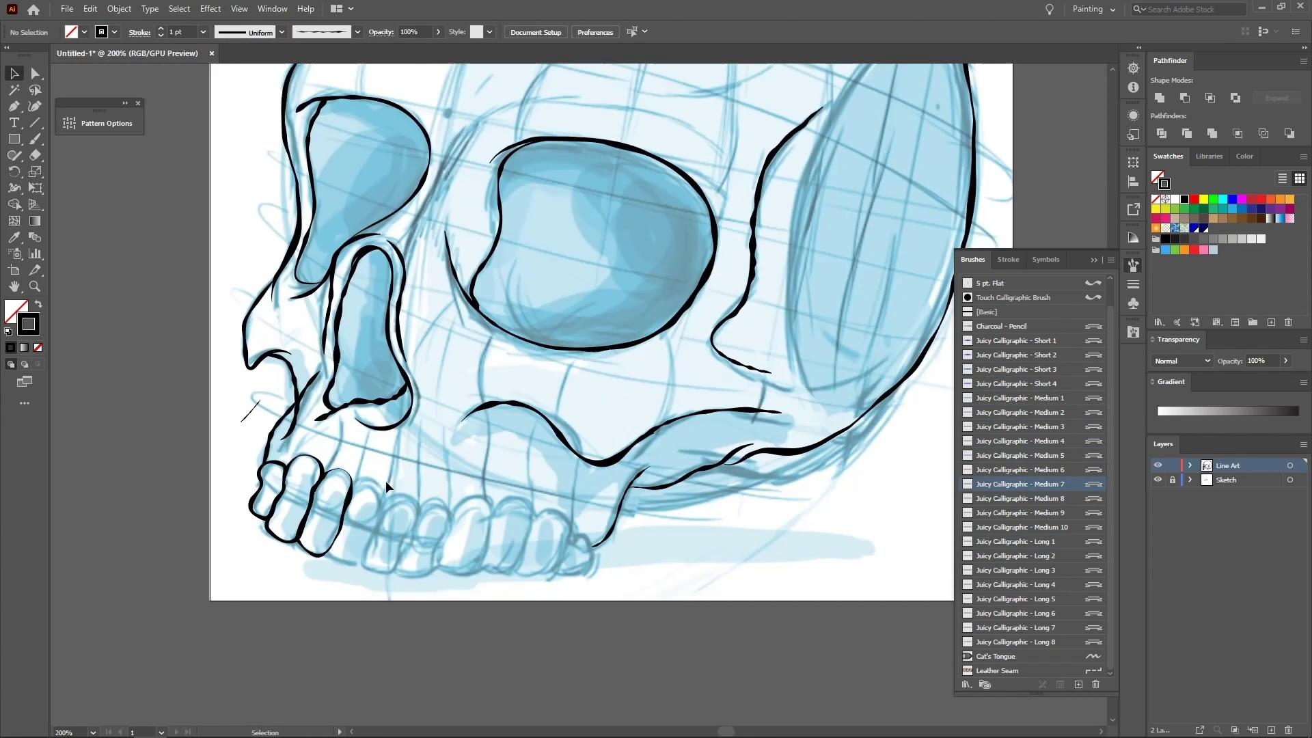
pyautogui.scroll(1, 355, 560)
pyautogui.click(1018, 427)
pyautogui.click(419, 460)
pyautogui.click(1018, 427)
pyautogui.click(484, 572)
pyautogui.click(418, 578)
pyautogui.press('v')
pyautogui.click(1063, 525)
pyautogui.moveTo(482, 462); pyautogui.dragTo(557, 581)
pyautogui.moveTo(546, 462); pyautogui.dragTo(622, 581)
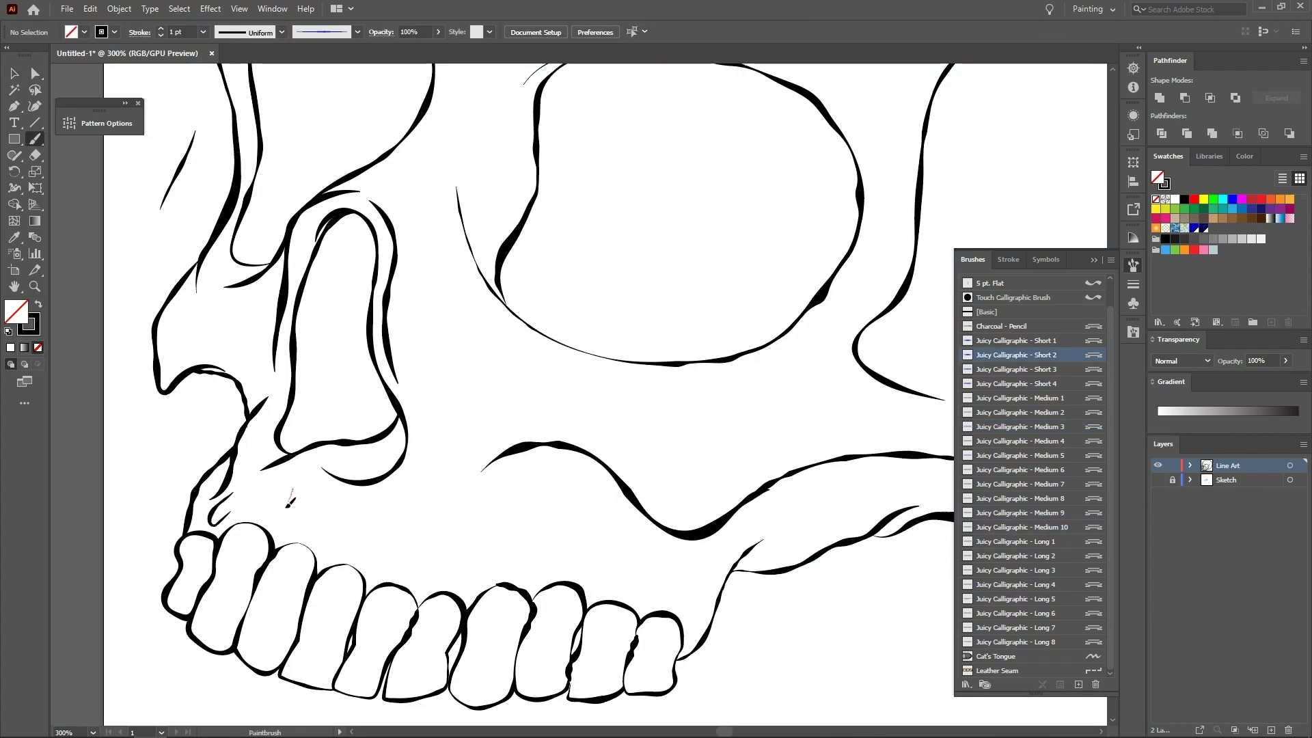
# - Ink short root detail lines above the teeth with the Juicy Calligraphic - Short 2 brush
pyautogui.moveTo(290, 503); pyautogui.dragTo(282, 535)
pyautogui.moveTo(335, 513)
pyautogui.mouseDown()
pyautogui.moveTo(326, 551)
pyautogui.moveTo(375, 555)
pyautogui.moveTo(369, 573)
pyautogui.mouseUp()
pyautogui.moveTo(429, 552)
pyautogui.mouseDown()
pyautogui.moveTo(417, 586)
pyautogui.moveTo(466, 585)
pyautogui.mouseUp()
pyautogui.moveTo(536, 533); pyautogui.dragTo(519, 581)
pyautogui.moveTo(592, 554); pyautogui.dragTo(581, 585)
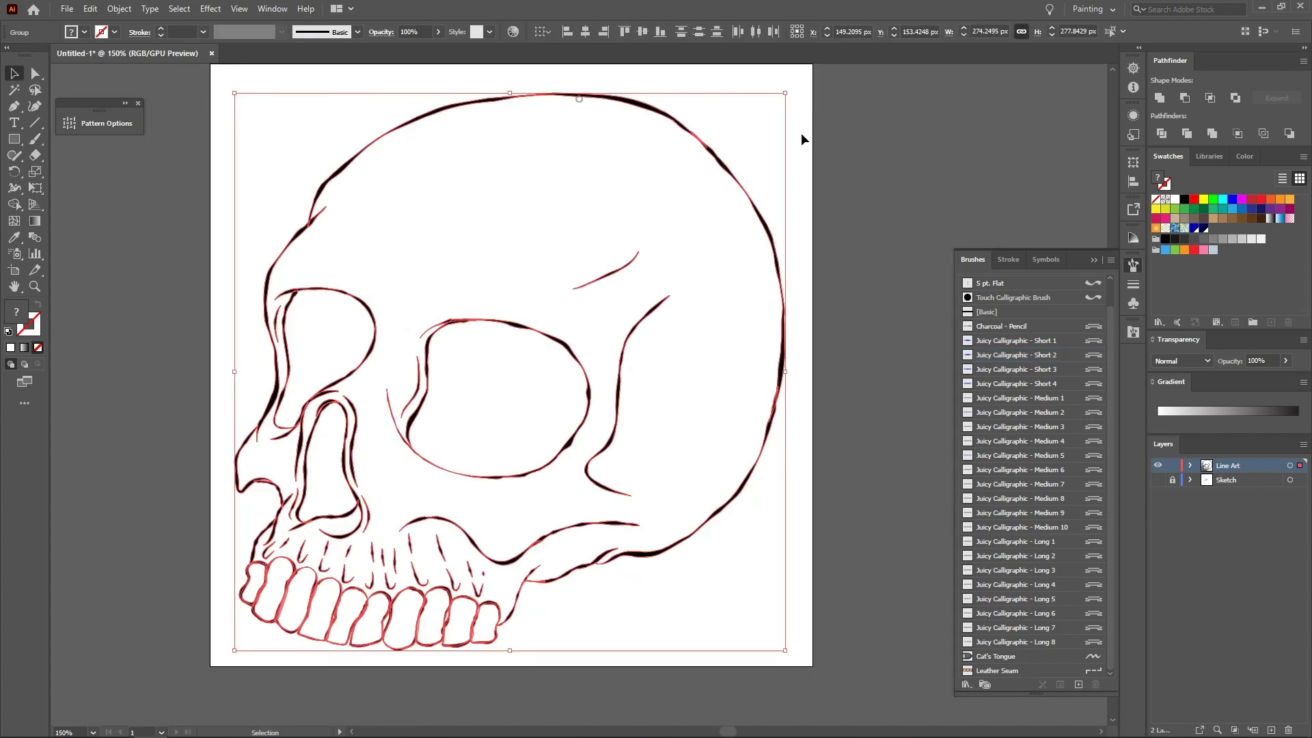
# - Undo the last stroke expansion and duplicate the Line Art layer below the hidden original as a layer named Colors
pyautogui.hotkey('ctrl', 'z')
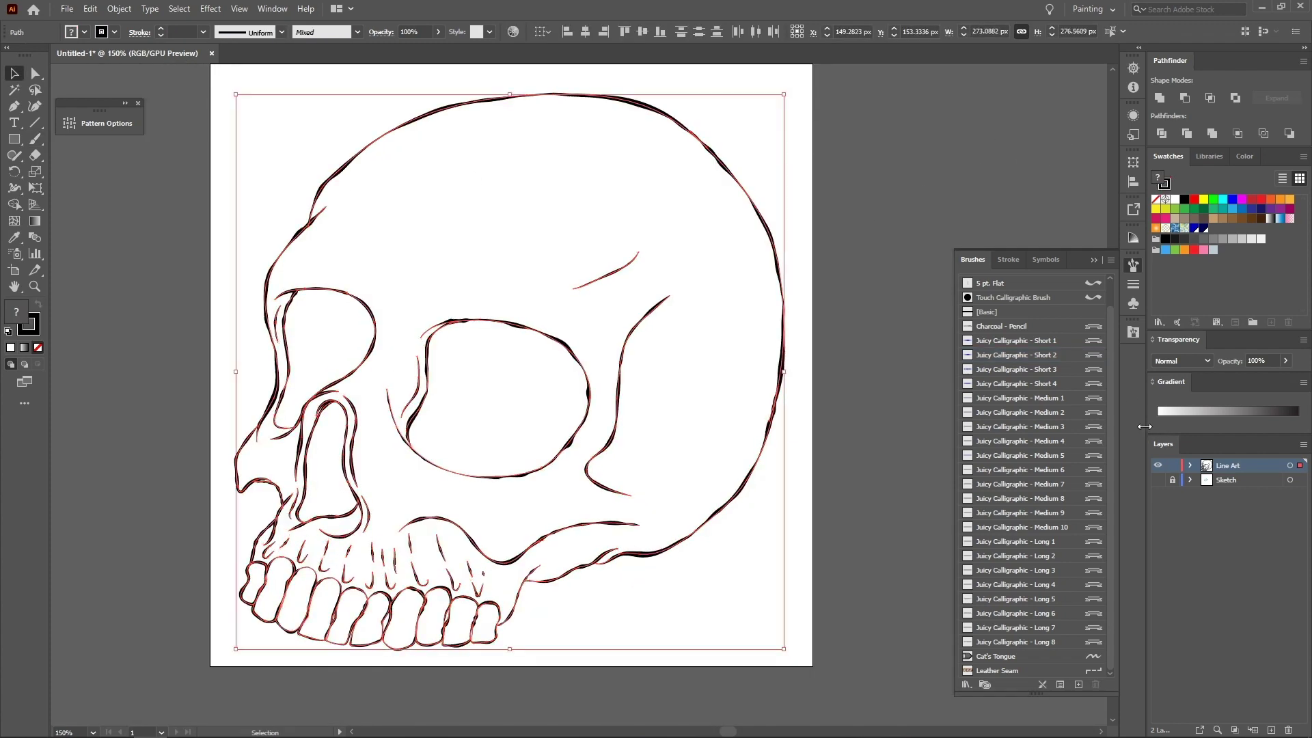
pyautogui.keyDown('alt'); pyautogui.moveTo(1250, 466); pyautogui.dragTo(1247, 476); pyautogui.keyUp('alt')
pyautogui.click(1159, 466)
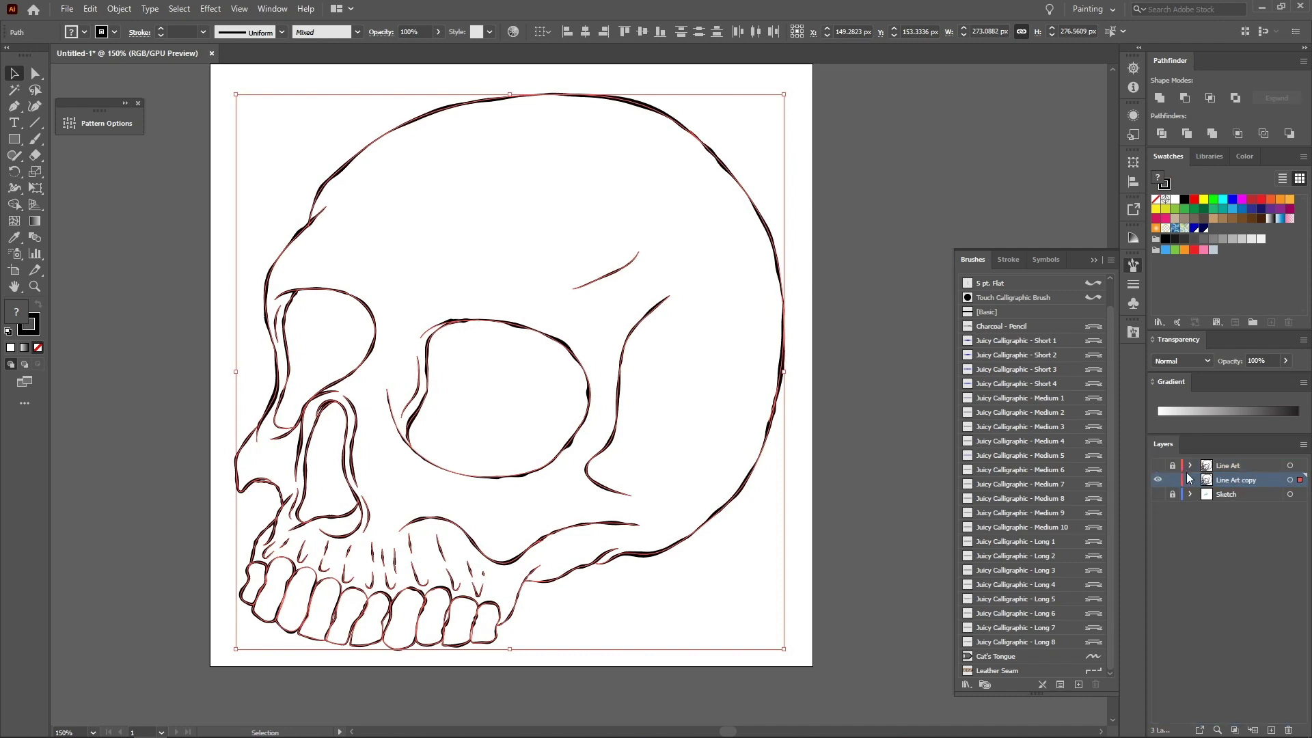
pyautogui.doubleClick(1235, 481)
pyautogui.write('Colors')
pyautogui.press('Return')
# - Expand the appearance of the brush strokes on the Colors layer and deselect them
pyautogui.click(119, 9)
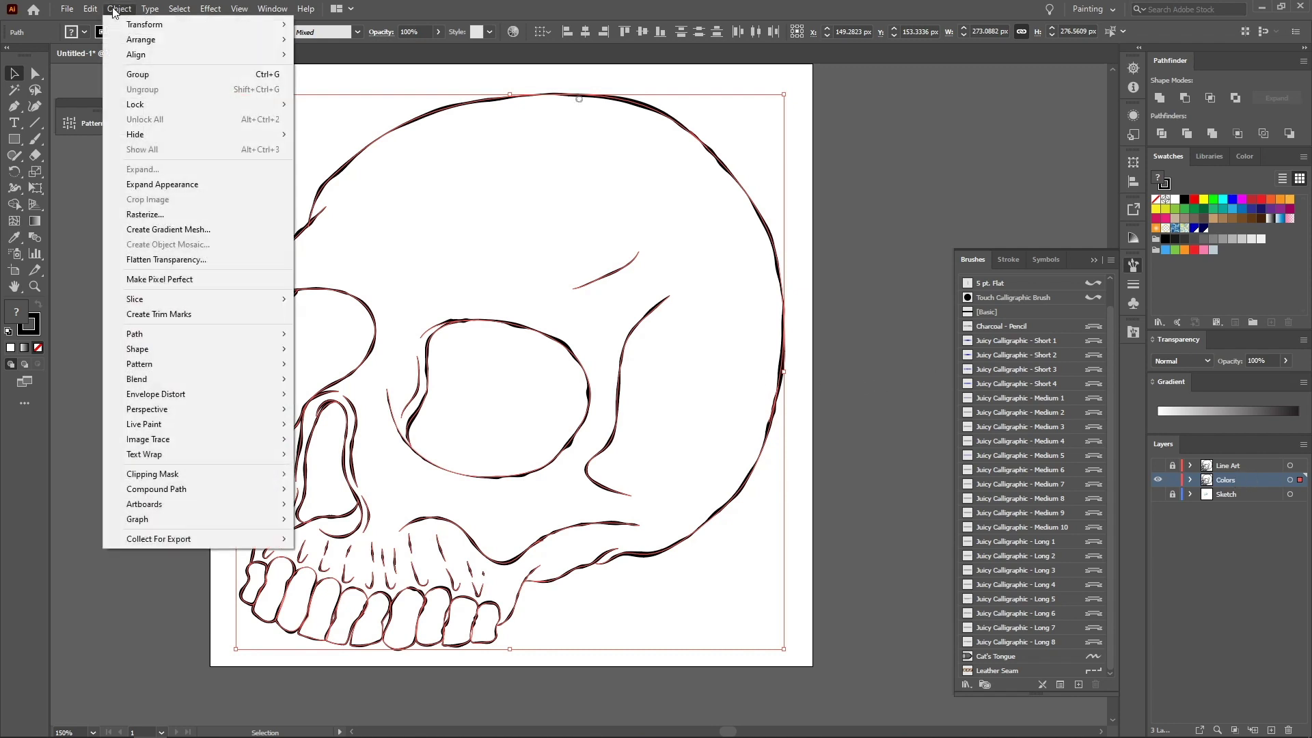
pyautogui.click(157, 185)
pyautogui.press('a')
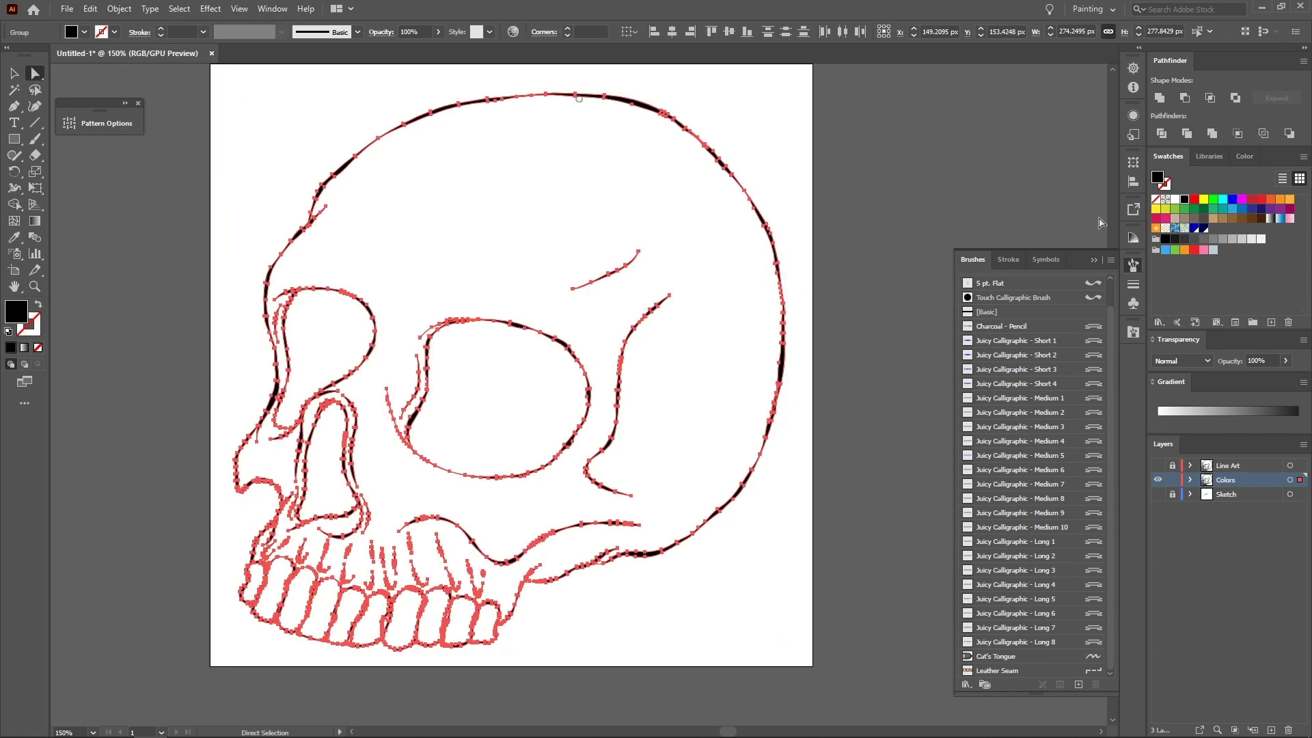
pyautogui.click(840, 171)
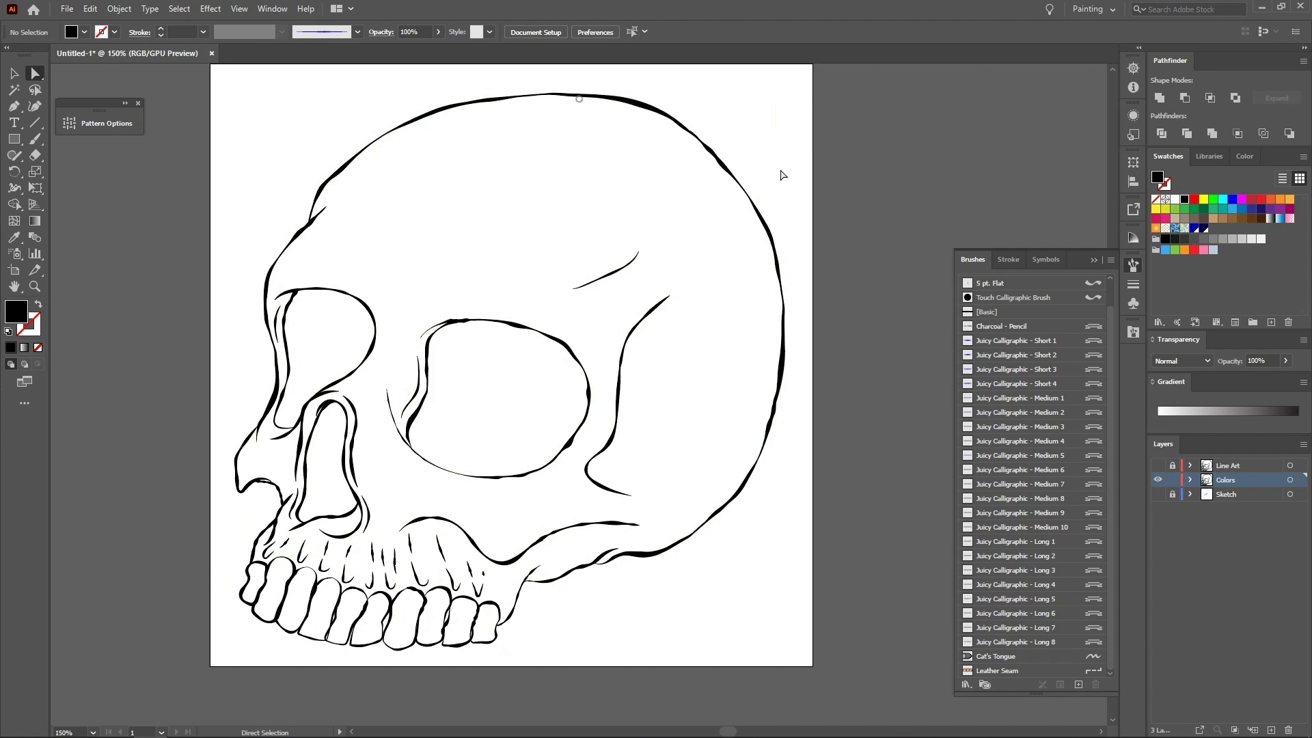
# - Draw a rectangle larger than the artboard on the Colors layer, fill it white, and place it behind the line art
pyautogui.click(13, 138)
pyautogui.moveTo(197, 69); pyautogui.dragTo(880, 712)
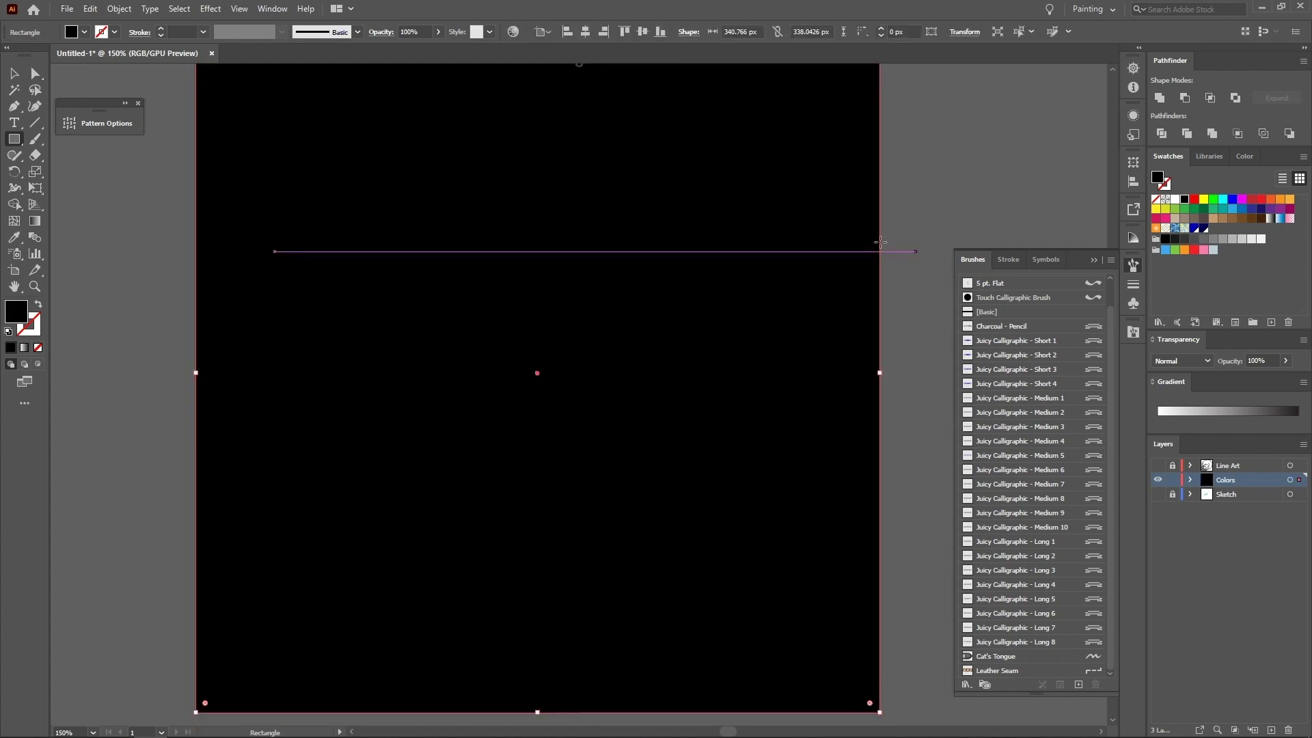
pyautogui.moveTo(864, 273); pyautogui.dragTo(856, 340)
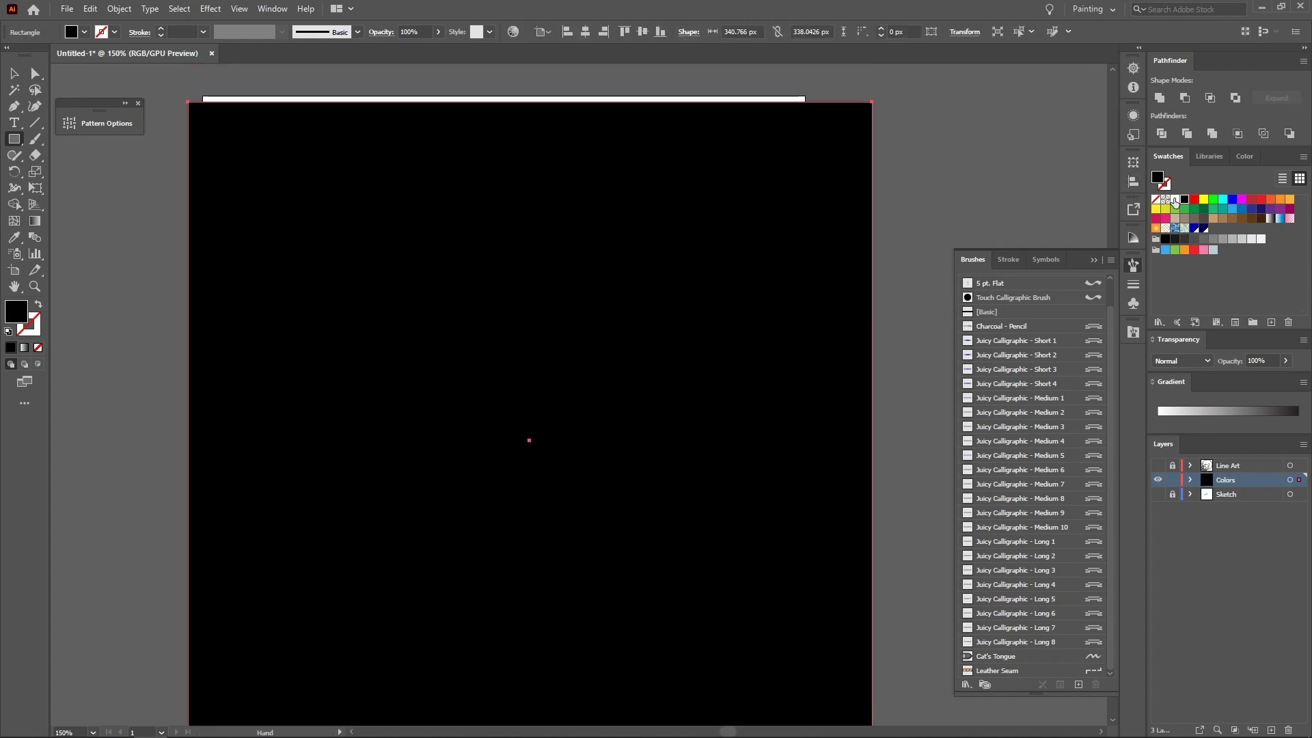
pyautogui.click(1176, 200)
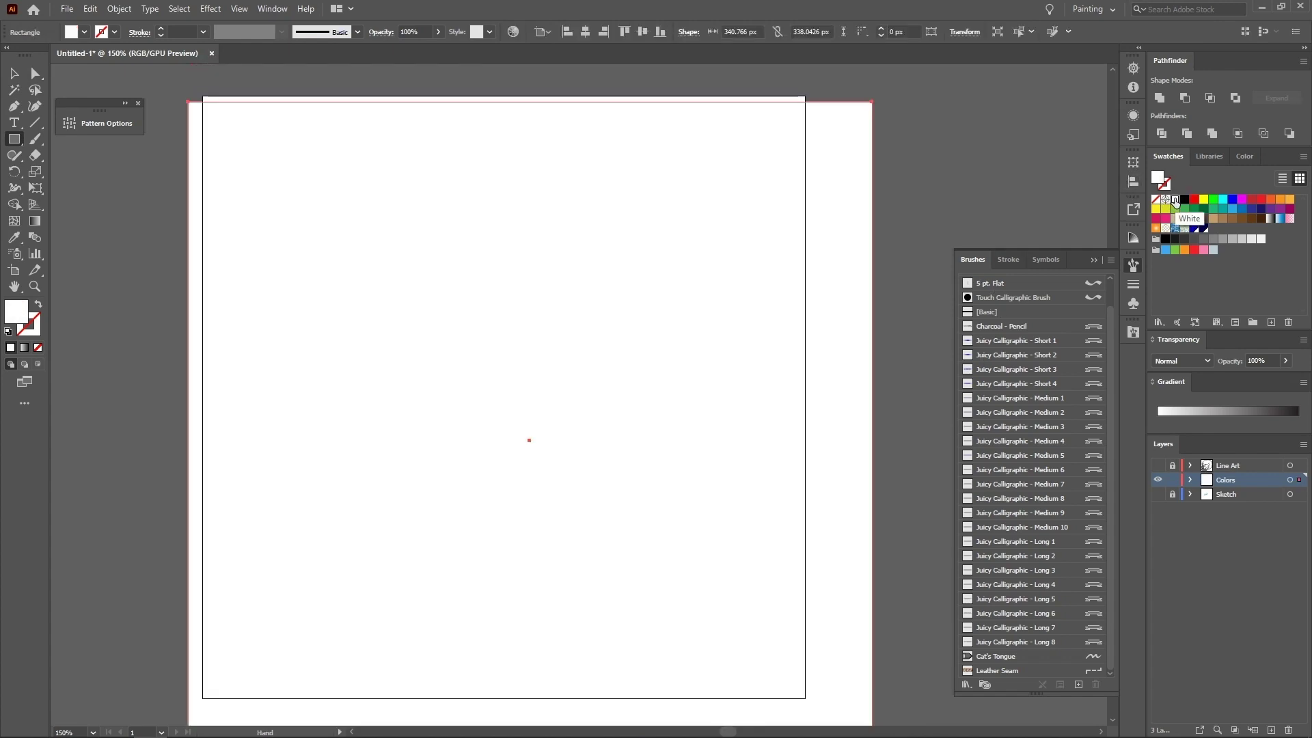
pyautogui.hotkey('ctrl', 'a')
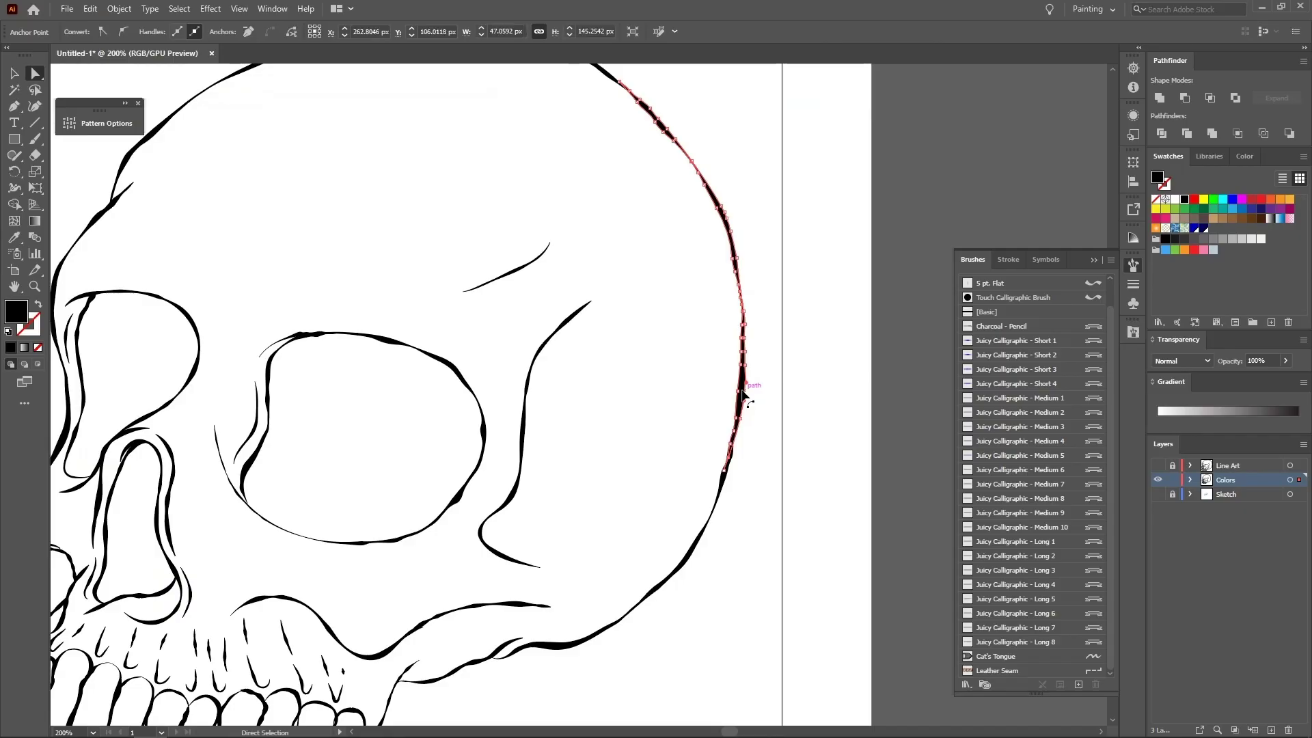
# - Select every black line shape matching the outline at the back of the skull and unite them
pyautogui.scroll(1, 743, 392)
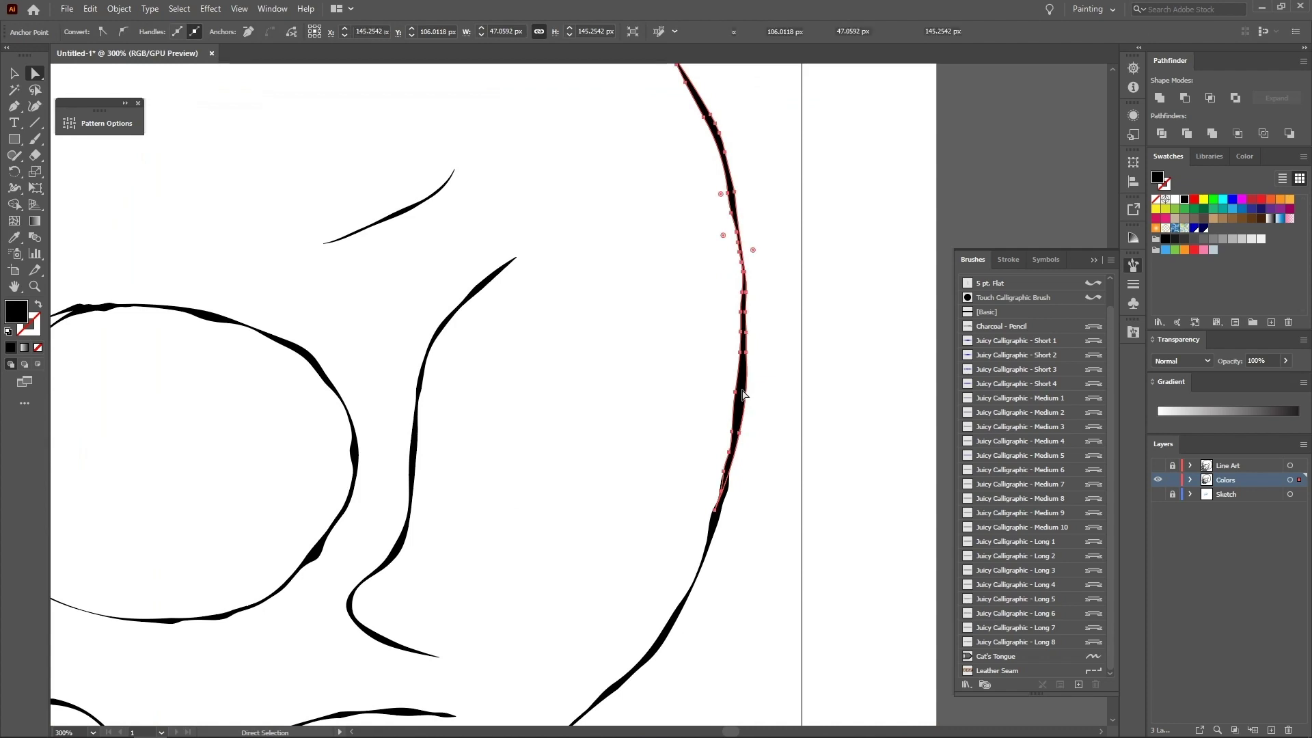
pyautogui.keyDown('alt'); pyautogui.click(744, 387); pyautogui.keyUp('alt')
pyautogui.scroll(-1, 745, 383)
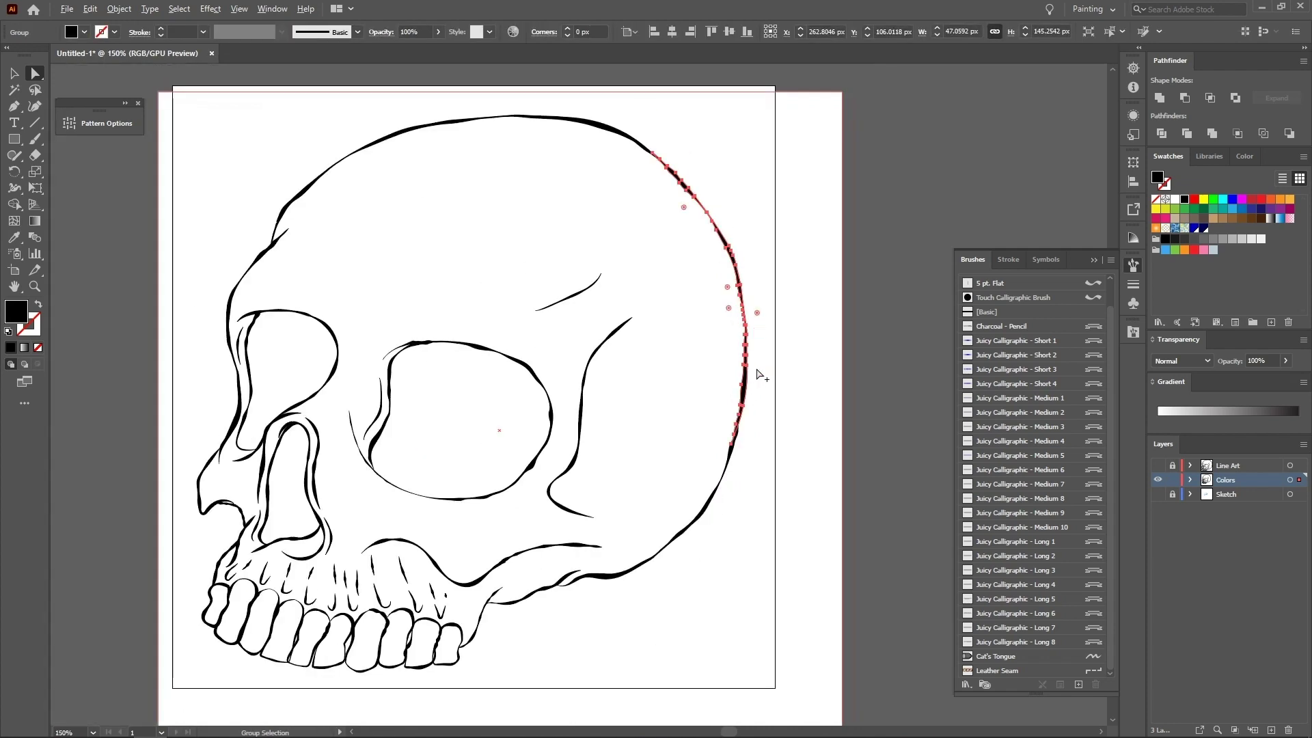
pyautogui.click(1124, 29)
pyautogui.click(1138, 63)
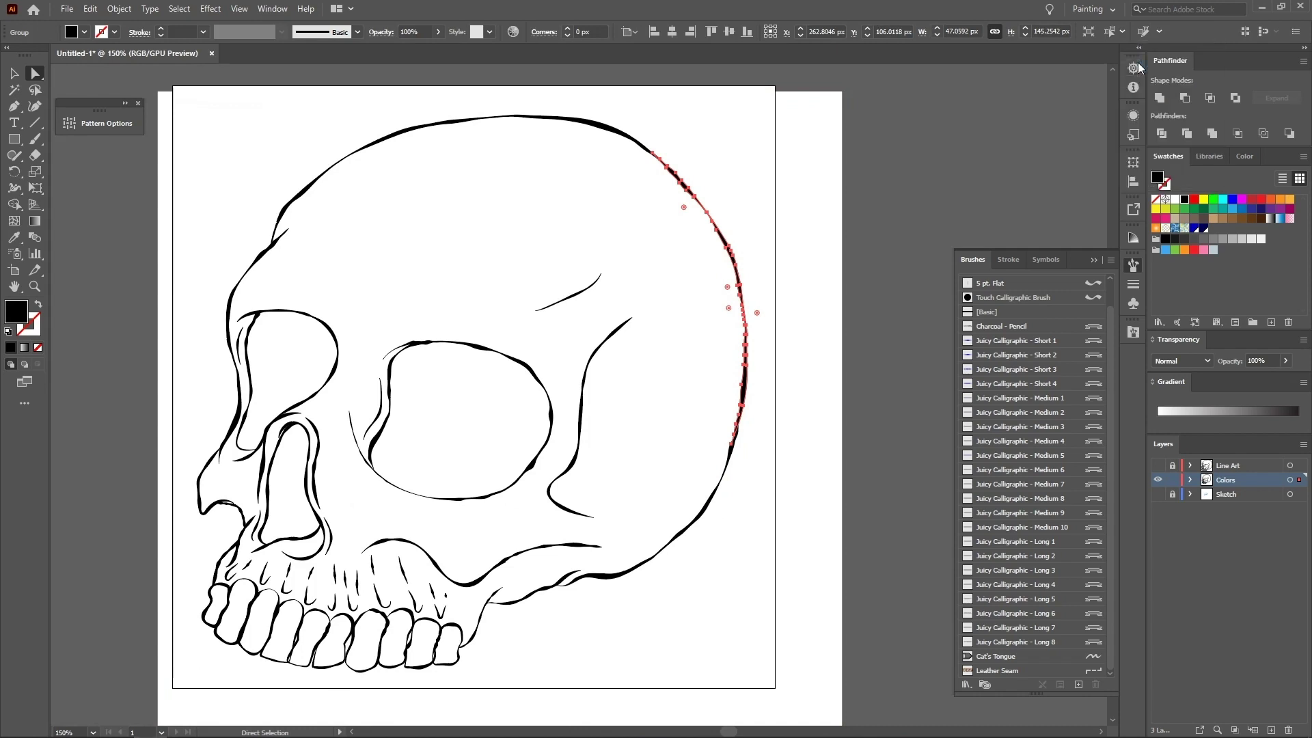
pyautogui.click(1105, 34)
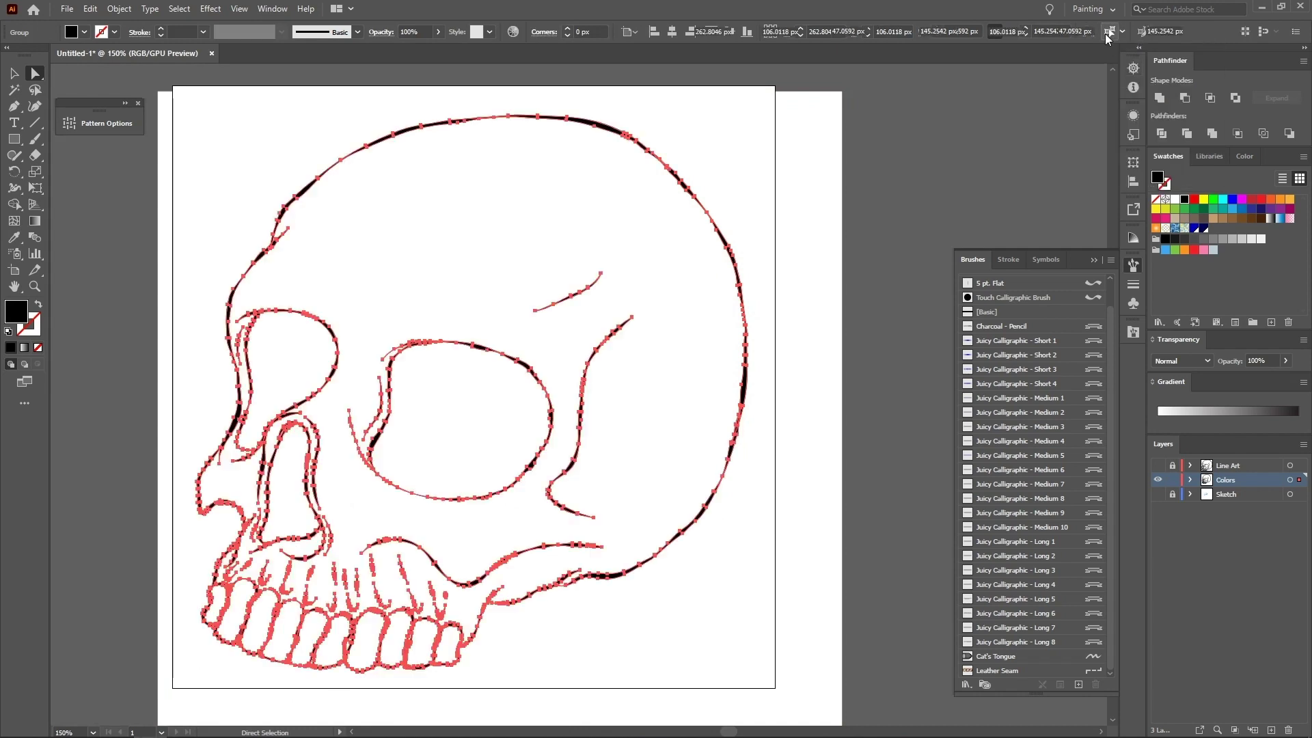
pyautogui.click(1155, 100)
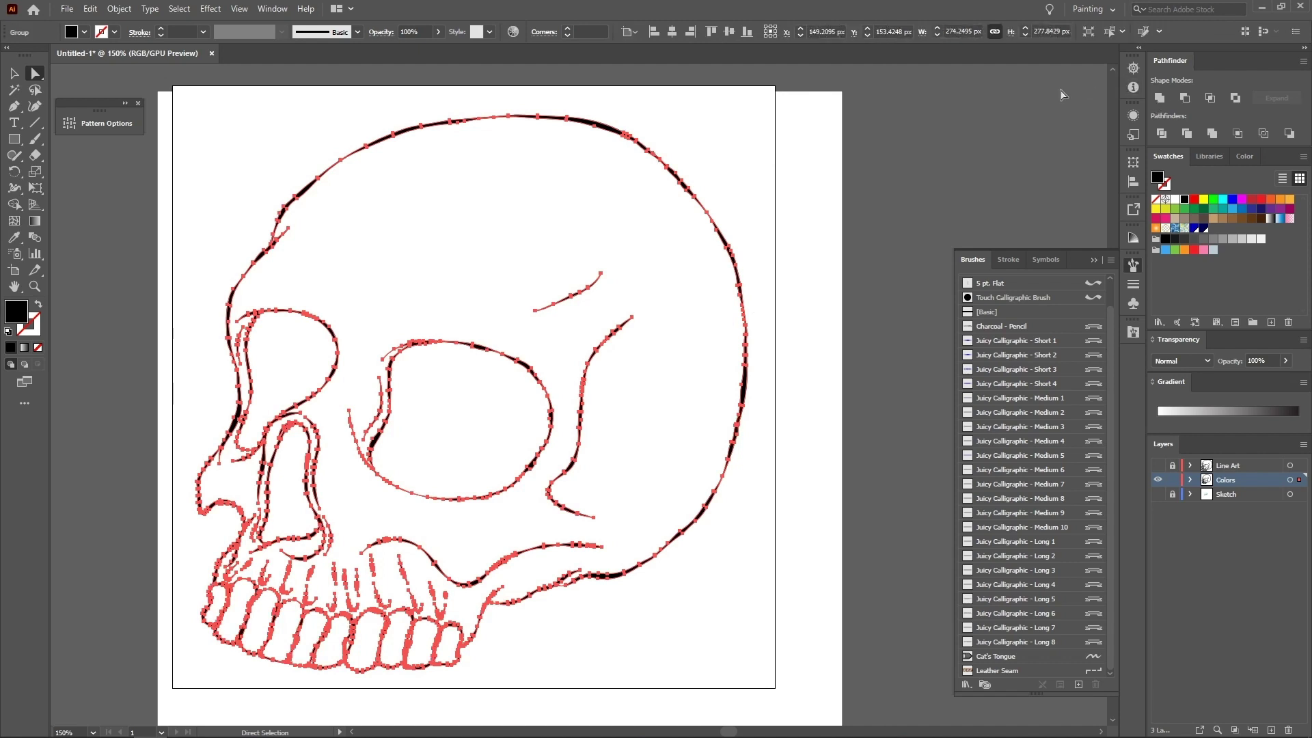
# - Divide the white rectangle by the line art and delete the white area outside the skull
pyautogui.keyDown('shift'); pyautogui.click(809, 246); pyautogui.keyUp('shift')
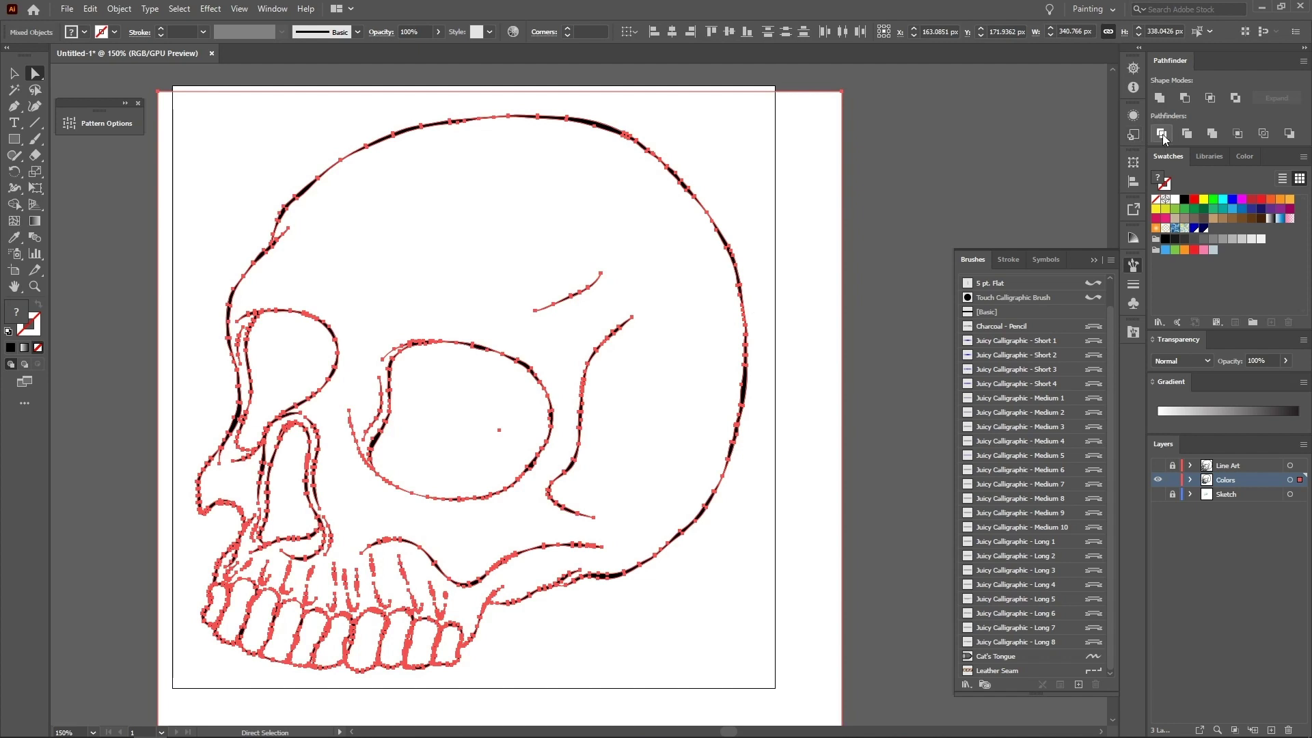
pyautogui.click(1162, 135)
pyautogui.hotkey('ctrl', 'shift', 'a')
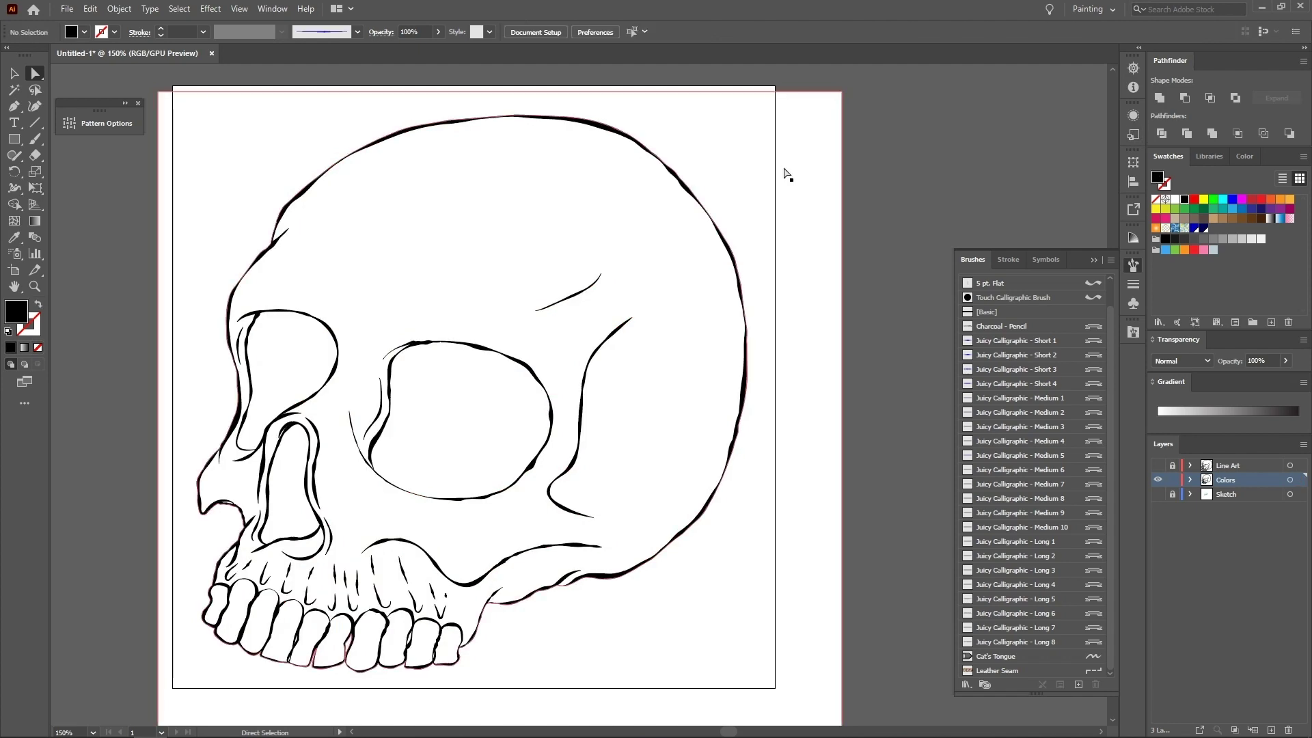
pyautogui.click(786, 174)
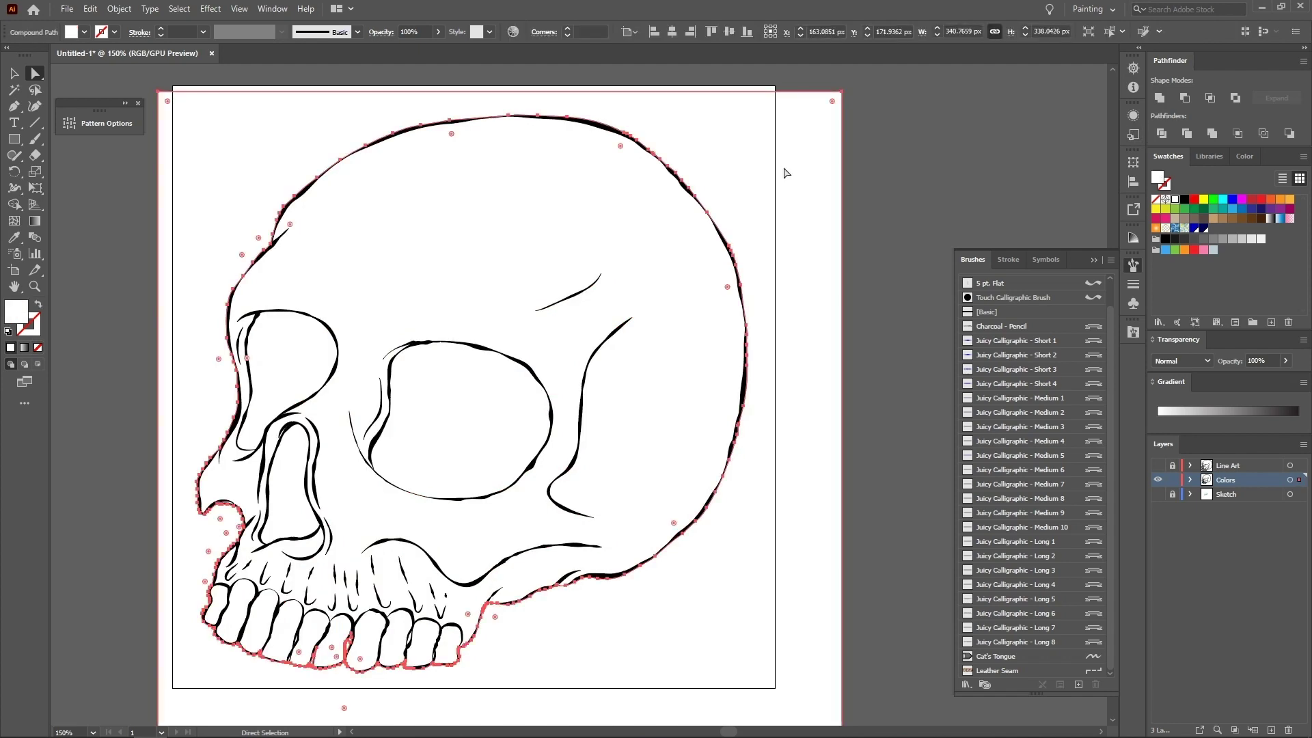
pyautogui.press('Delete')
# - Fill the divided shapes of both eye sockets and the nose cavity with black
pyautogui.click(497, 382)
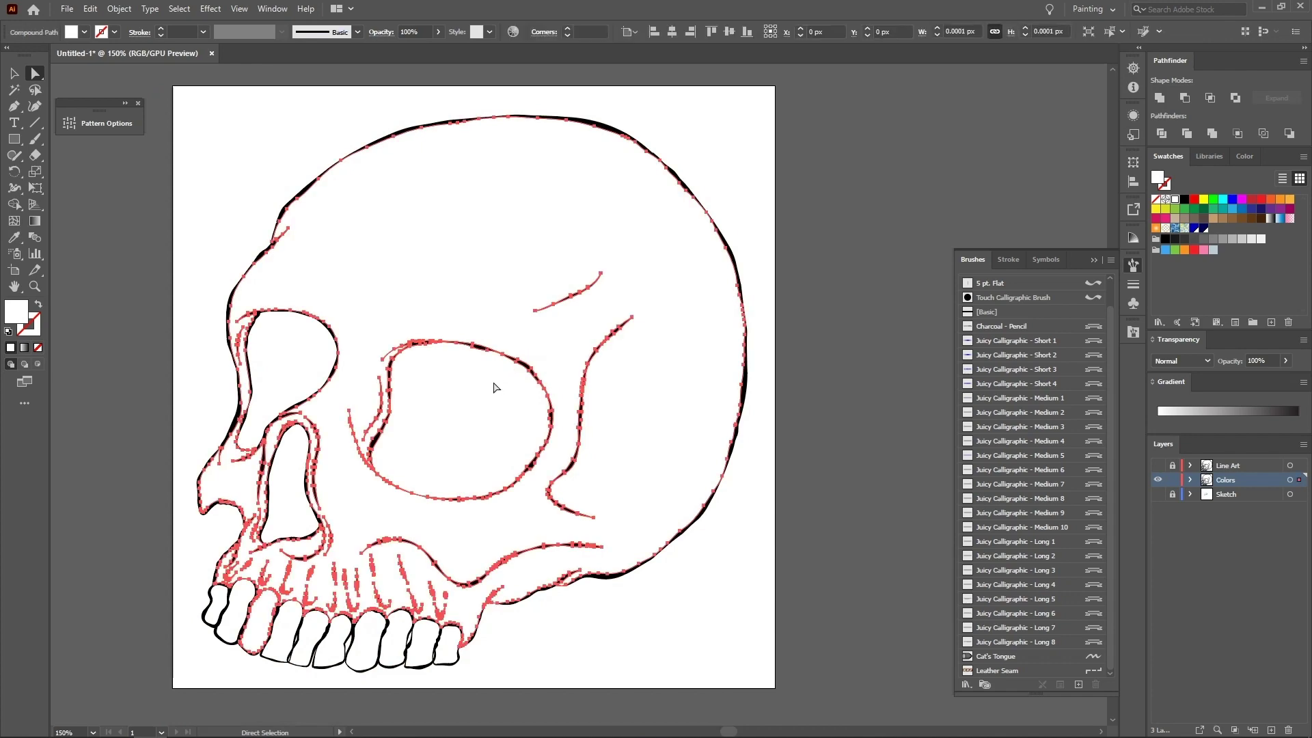
pyautogui.hotkey('ctrl', '=')
pyautogui.moveTo(553, 459); pyautogui.dragTo(437, 287)
pyautogui.click(267, 239)
pyautogui.click(494, 316)
pyautogui.click(301, 410)
pyautogui.scroll(-1, 502, 448)
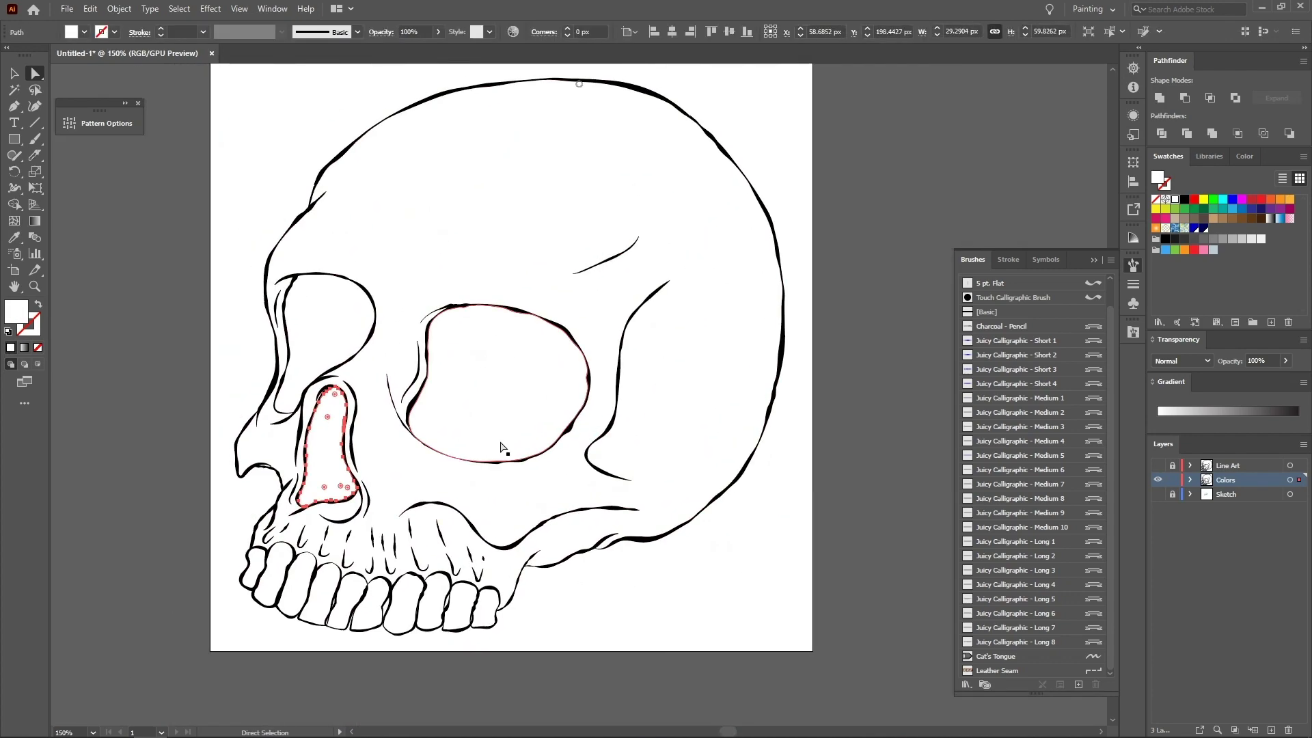
pyautogui.click(501, 447)
pyautogui.keyDown('shift'); pyautogui.click(347, 358); pyautogui.keyUp('shift')
pyautogui.keyDown('shift'); pyautogui.click(320, 431); pyautogui.keyUp('shift')
pyautogui.moveTo(319, 430); pyautogui.dragTo(321, 449)
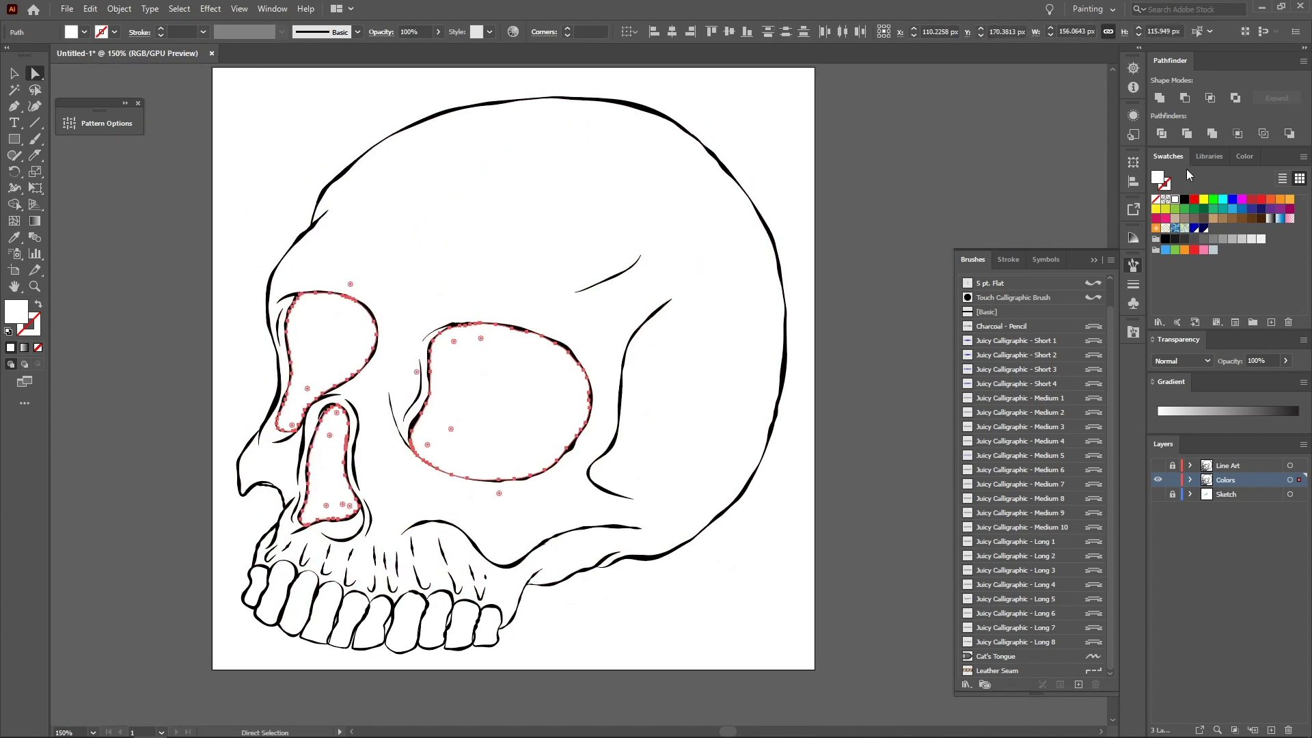
pyautogui.click(1185, 199)
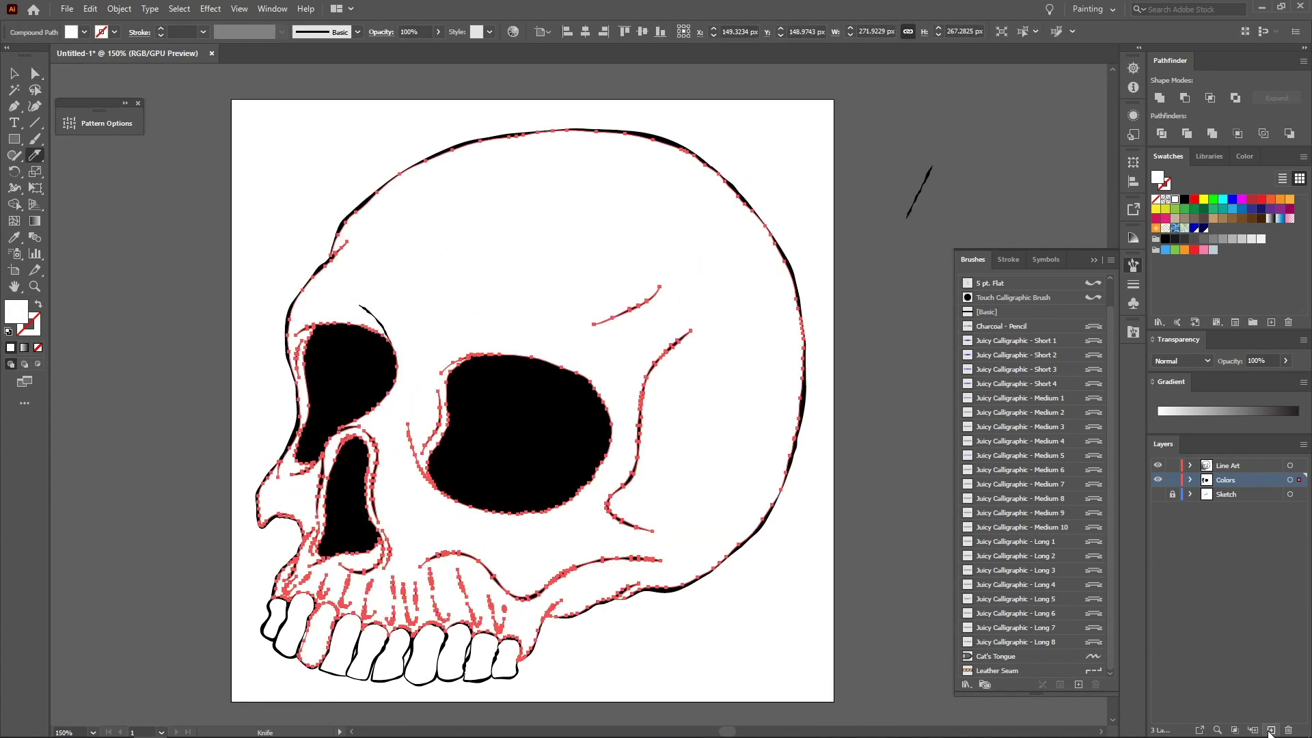
# - Add a Shadow layer and cut the Colors Base skull shape with the Knife along the temple, cheekbone and lower back edge
pyautogui.click(1270, 731)
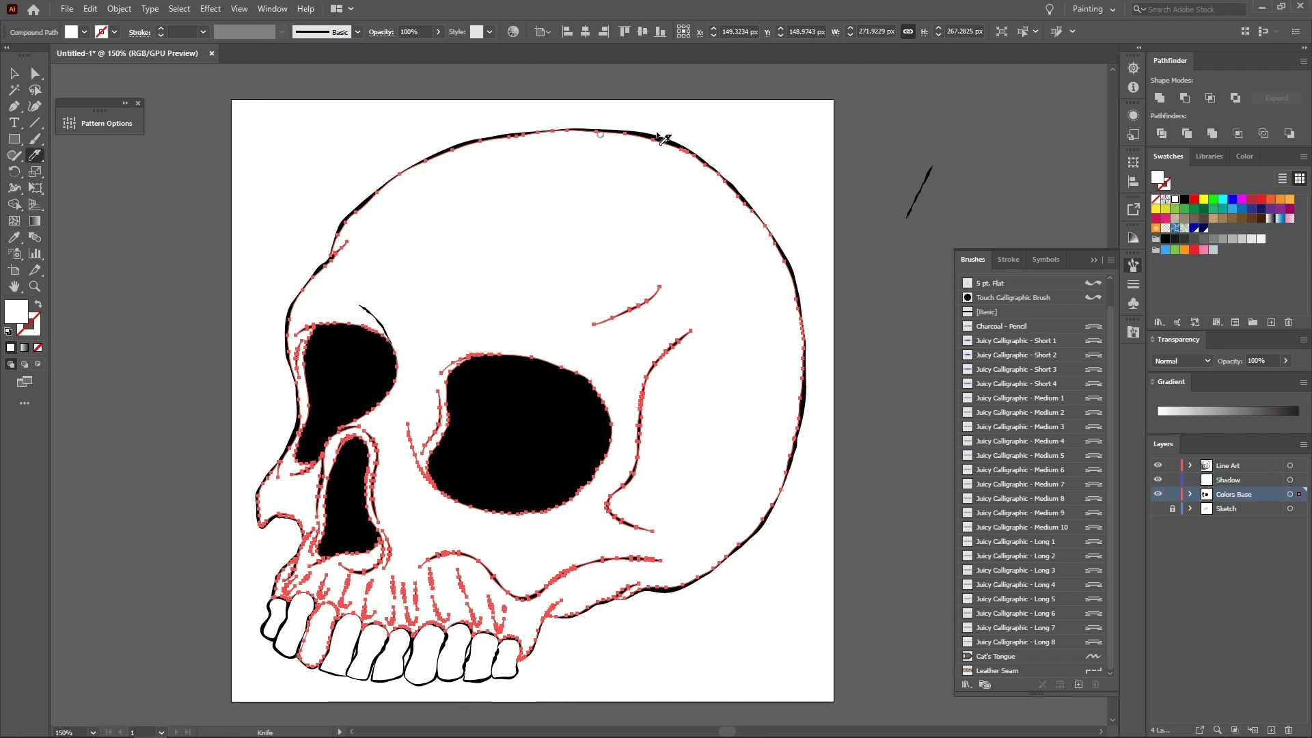
pyautogui.moveTo(657, 127)
pyautogui.mouseDown()
pyautogui.moveTo(721, 165)
pyautogui.moveTo(762, 256)
pyautogui.moveTo(755, 281)
pyautogui.moveTo(708, 300)
pyautogui.moveTo(692, 342)
pyautogui.mouseUp()
pyautogui.moveTo(630, 532)
pyautogui.mouseDown()
pyautogui.moveTo(653, 558)
pyautogui.moveTo(541, 589)
pyautogui.moveTo(580, 584)
pyautogui.moveTo(583, 598)
pyautogui.moveTo(545, 615)
pyautogui.mouseUp()
pyautogui.press('a')
pyautogui.click(845, 552)
pyautogui.keyDown('ctrl'); pyautogui.click(728, 435); pyautogui.keyUp('ctrl')
pyautogui.hotkey('ctrl', 'a')
pyautogui.press('a')
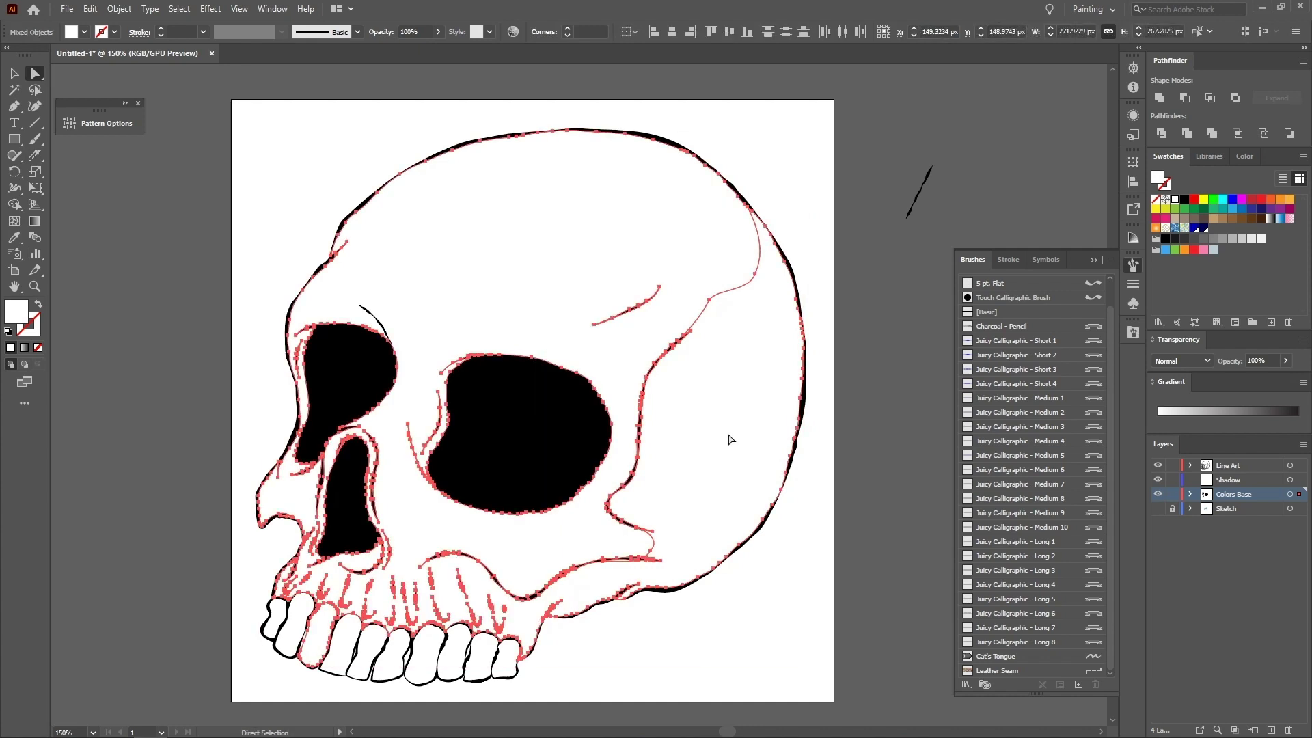
pyautogui.click(727, 432)
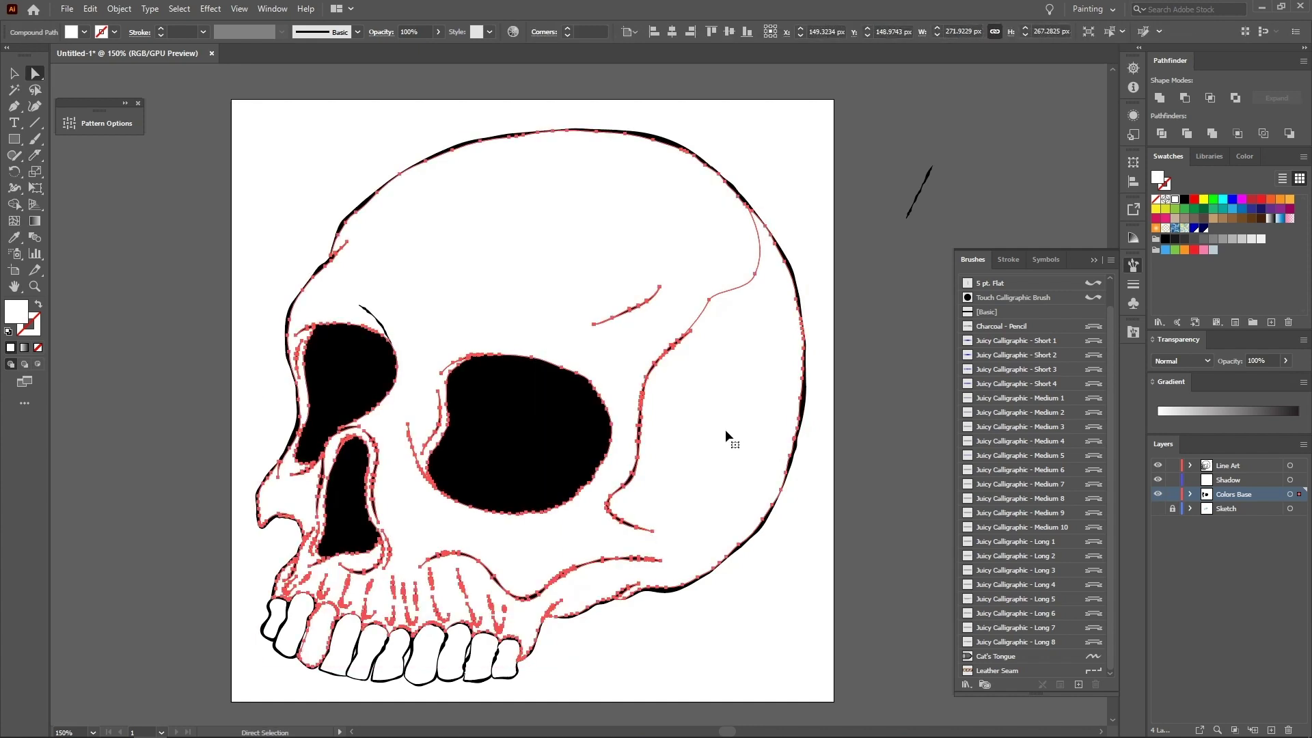
# - Undo the knife cuts on the skull base and place the cut piece on the Shadow layer with a black fill
pyautogui.hotkey('ctrl', 'z')
pyautogui.hotkey('ctrl', 'z')
pyautogui.press('ctrl')
pyautogui.press('ctrl')
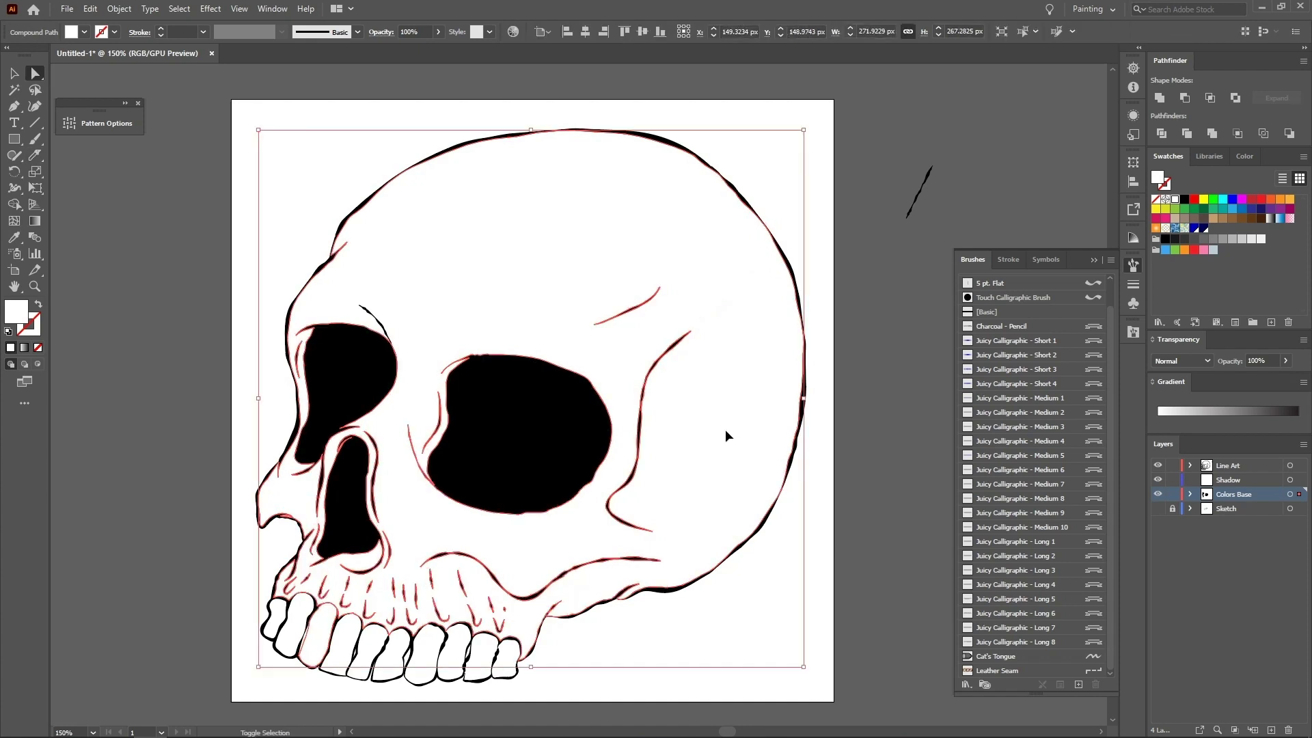
pyautogui.hotkey('ctrl', 'shift', 'a')
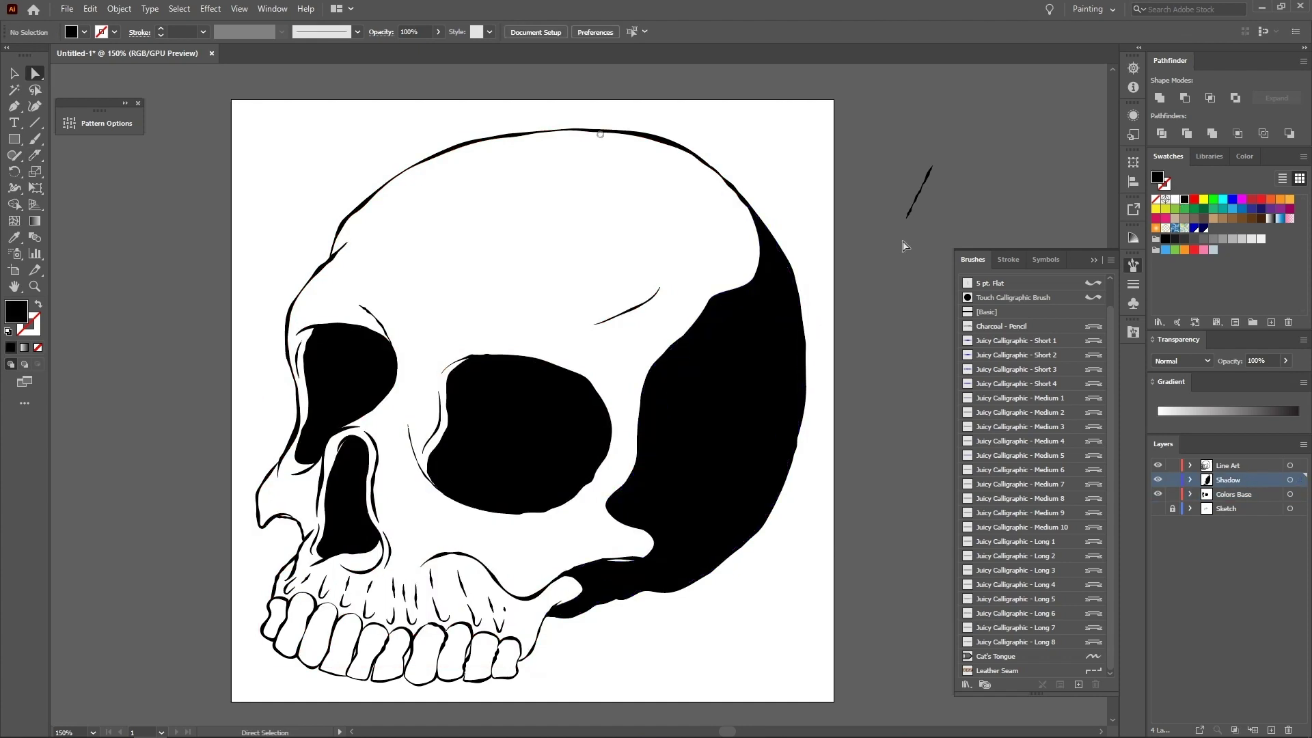
# - Erase a thin rim of light along the back and lower edge of the black skull shadow
pyautogui.click(760, 355)
pyautogui.hotkey('shift', 'e')
pyautogui.moveTo(742, 200)
pyautogui.mouseDown()
pyautogui.moveTo(793, 282)
pyautogui.moveTo(803, 358)
pyautogui.moveTo(781, 486)
pyautogui.moveTo(703, 568)
pyautogui.moveTo(611, 609)
pyautogui.moveTo(539, 613)
pyautogui.mouseUp()
pyautogui.press('a')
pyautogui.click(767, 626)
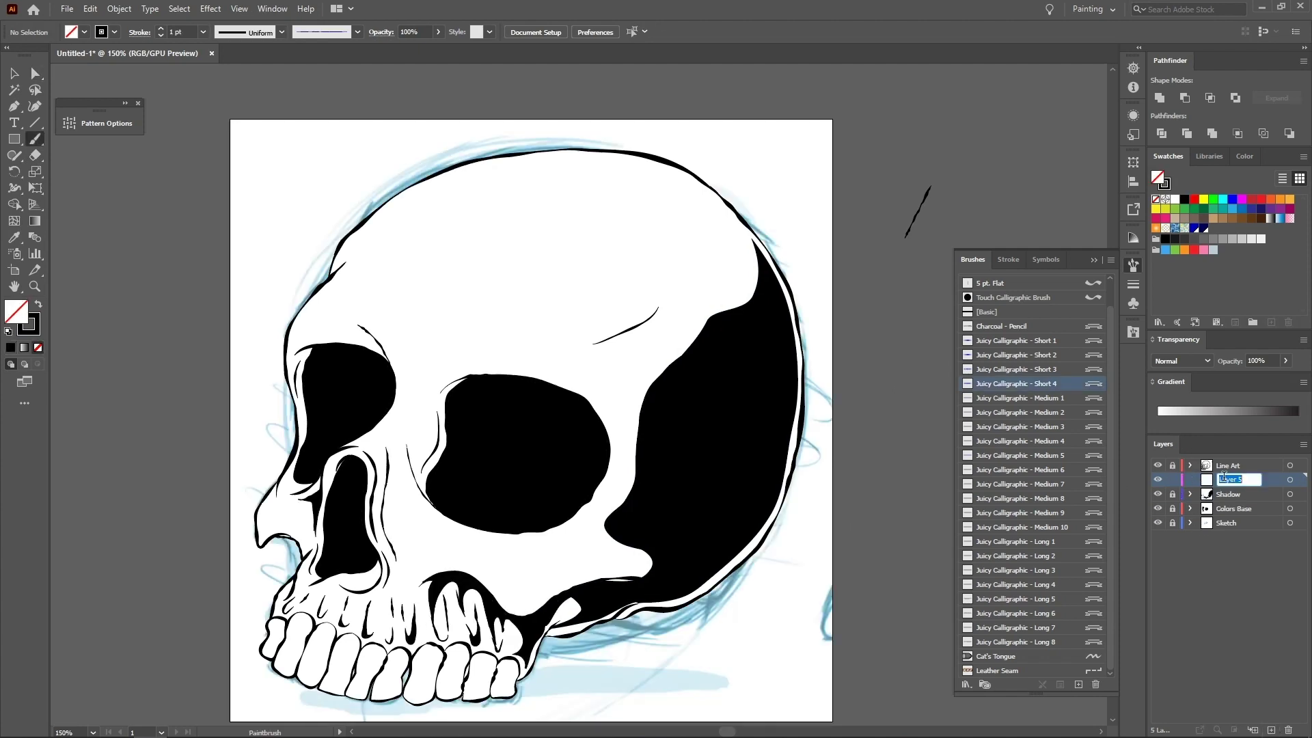
# - Name the new layer Details, paint a crack across the top of the skull, and apply Juicy Calligraphic - Long 3 to it
pyautogui.doubleClick(1220, 482)
pyautogui.write('Details')
pyautogui.moveTo(464, 164)
pyautogui.mouseDown()
pyautogui.moveTo(612, 217)
pyautogui.moveTo(722, 311)
pyautogui.mouseUp()
pyautogui.press('v')
pyautogui.click(1053, 570)
pyautogui.click(838, 199)
# - Paint a short second crack at the upper back of the skull and apply the Juicy Calligraphic - Long 4 brush to it
pyautogui.press('b')
pyautogui.moveTo(668, 225); pyautogui.dragTo(742, 227)
pyautogui.press('v')
pyautogui.click(1047, 602)
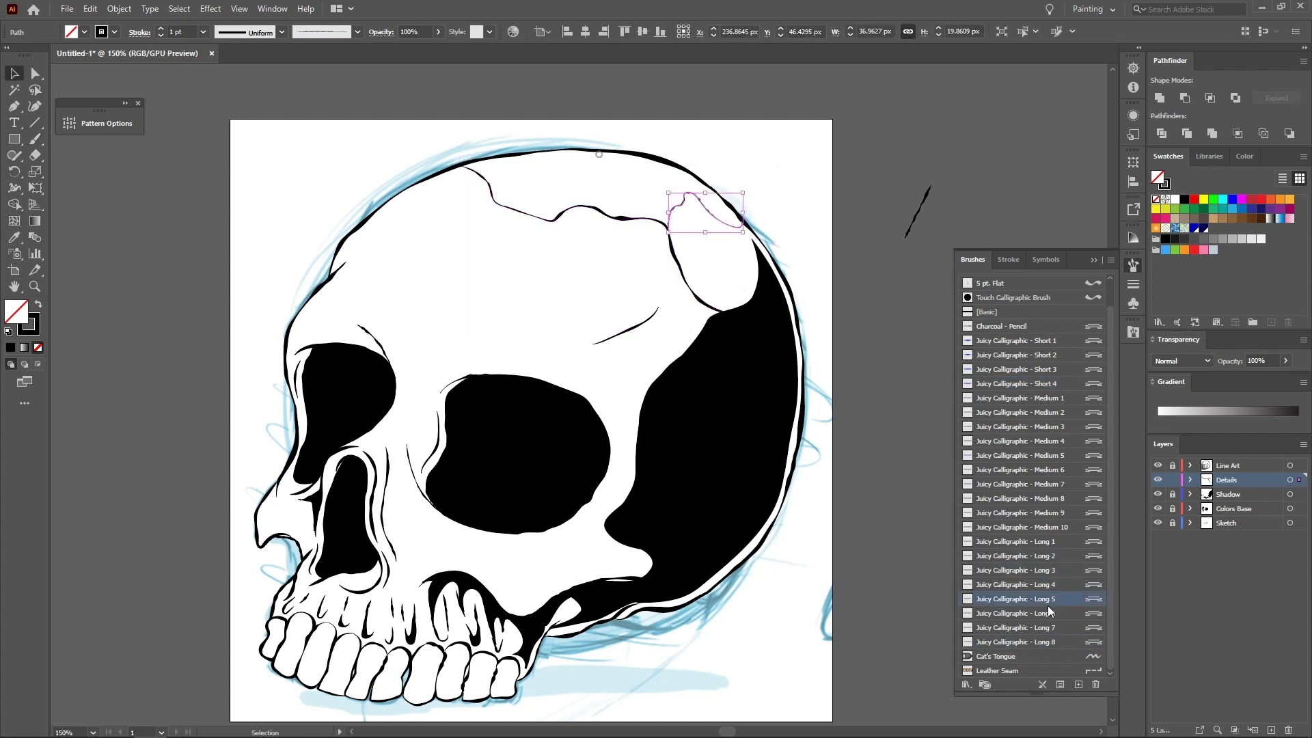
pyautogui.click(1047, 613)
pyautogui.click(1046, 584)
pyautogui.click(255, 96)
pyautogui.press('b')
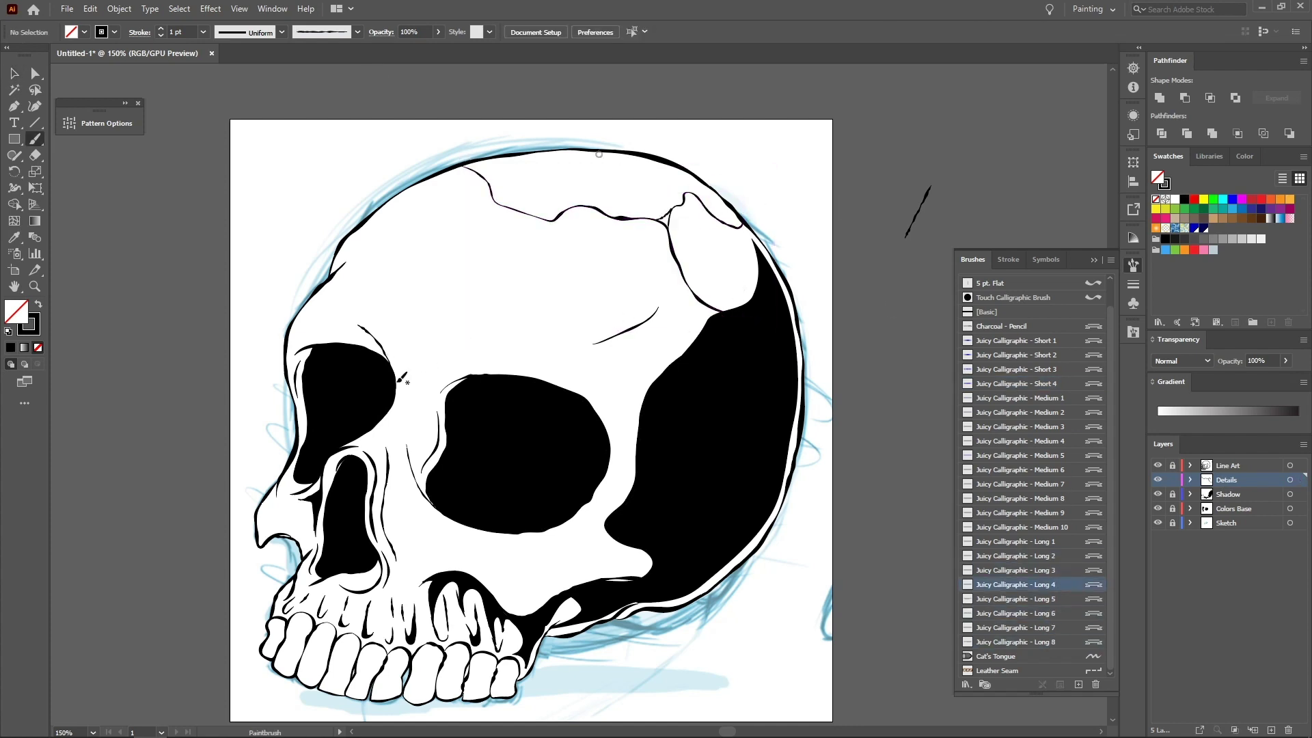
# - Redo the undone changes to restore the detail strokes on the skull
pyautogui.hotkey('ctrl', '-')
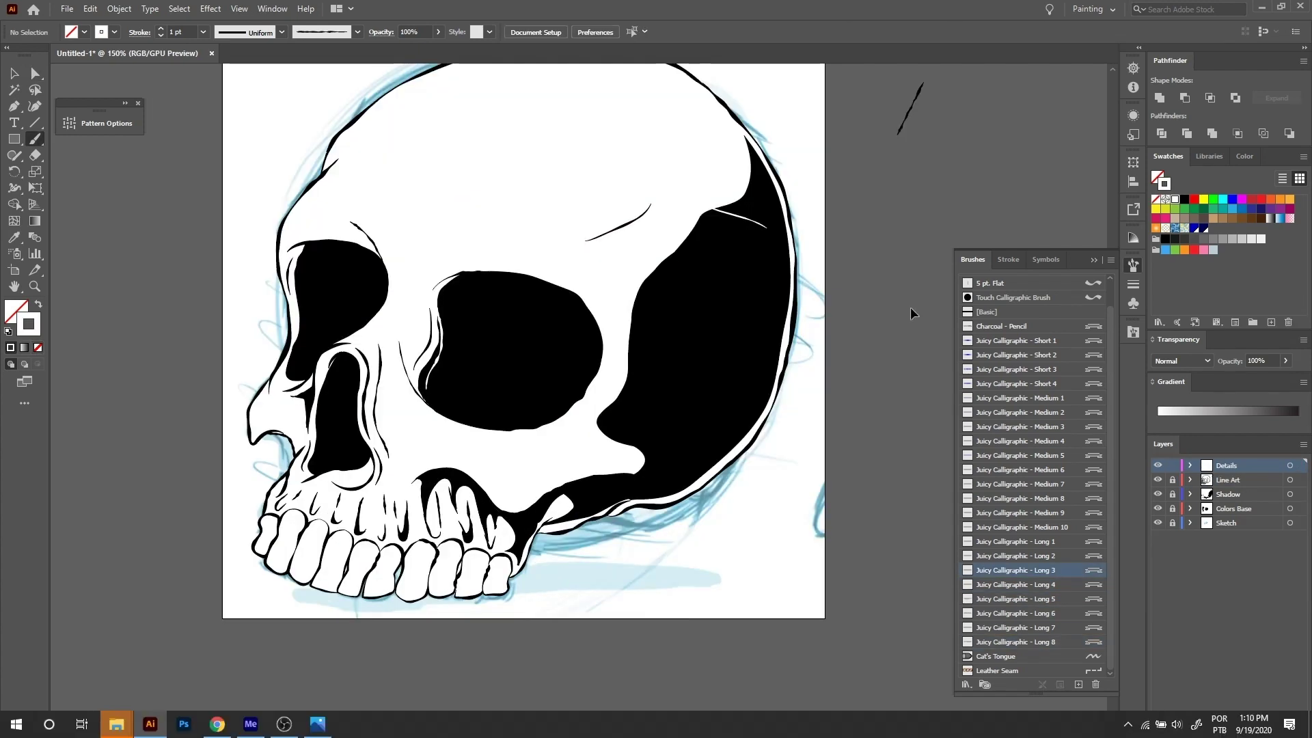
pyautogui.hotkey('ctrl', 'shift', 'z')
pyautogui.hotkey('ctrl', 'shift', 'z')
pyautogui.hotkey('ctrl', 'shift', 'z')
pyautogui.hotkey('ctrl', 'shift', 'z')
pyautogui.hotkey('ctrl', 'shift', 'z')
pyautogui.hotkey('ctrl', 'shift', 'z')
pyautogui.hotkey('ctrl', 'shift', 'z')
pyautogui.hotkey('ctrl', 'shift', 'z')
pyautogui.hotkey('ctrl', 'shift', 'z')
pyautogui.hotkey('ctrl', 'shift', 'z')
pyautogui.hotkey('ctrl', 'shift', 'z')
pyautogui.hotkey('ctrl', 'shift', 'z')
pyautogui.hotkey('ctrl', 'shift', 'z')
pyautogui.hotkey('ctrl', 'shift', 'z')
pyautogui.hotkey('ctrl', 'shift', 'z')
pyautogui.hotkey('ctrl', 'shift', 'z')
pyautogui.hotkey('ctrl', 'shift', 'z')
pyautogui.hotkey('ctrl', 'shift', 'z')
pyautogui.hotkey('ctrl', 'shift', 'z')
pyautogui.hotkey('ctrl', 'shift', 'z')
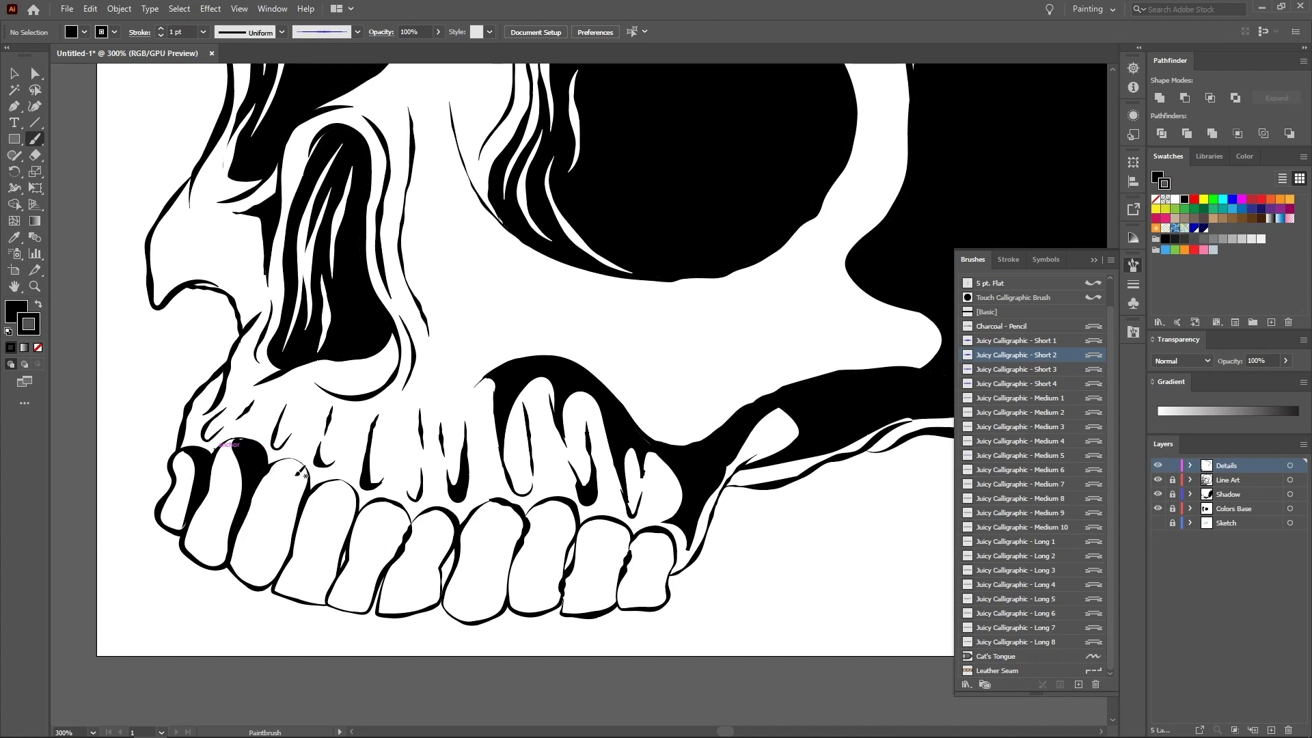
# - Paint black shadow shapes along the tops and sides of the front upper teeth with the Juicy Calligraphic - Short 2 brush
pyautogui.moveTo(279, 577)
pyautogui.mouseDown()
pyautogui.moveTo(294, 520)
pyautogui.moveTo(277, 459)
pyautogui.mouseUp()
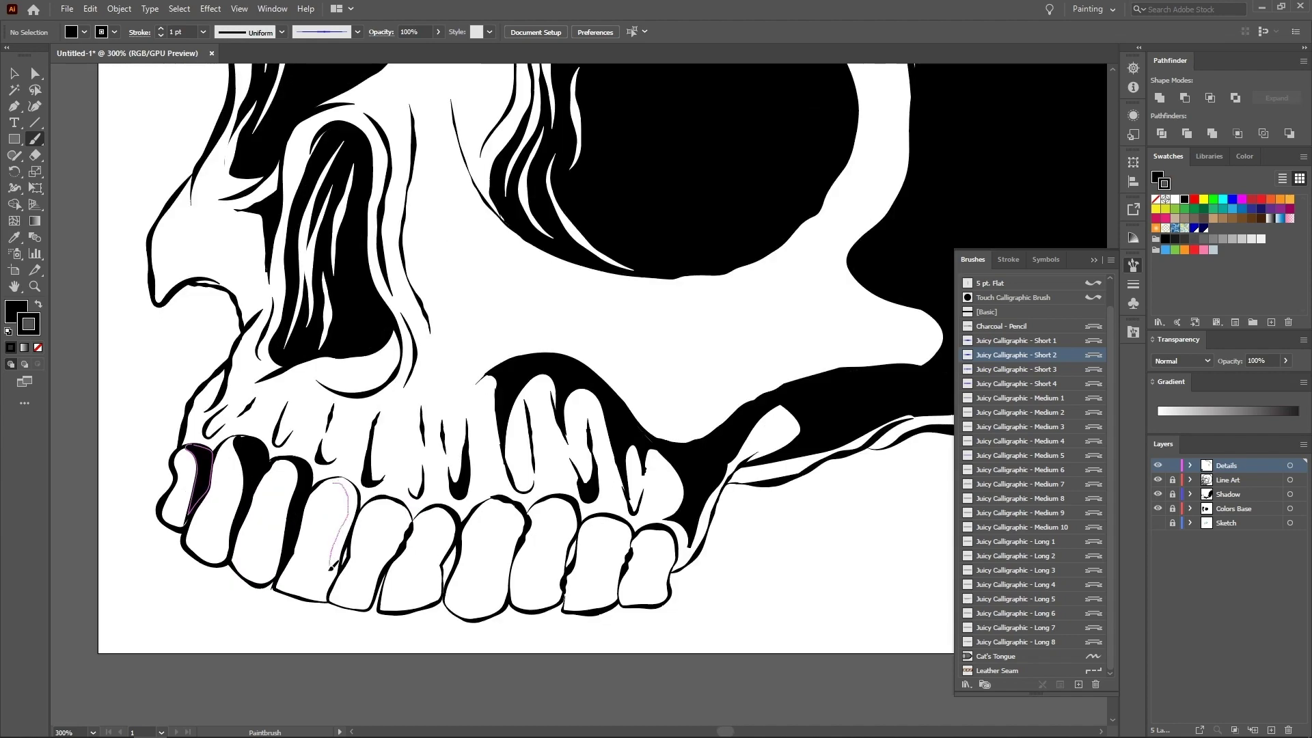
pyautogui.moveTo(331, 588)
pyautogui.mouseDown()
pyautogui.moveTo(333, 541)
pyautogui.moveTo(341, 586)
pyautogui.mouseUp()
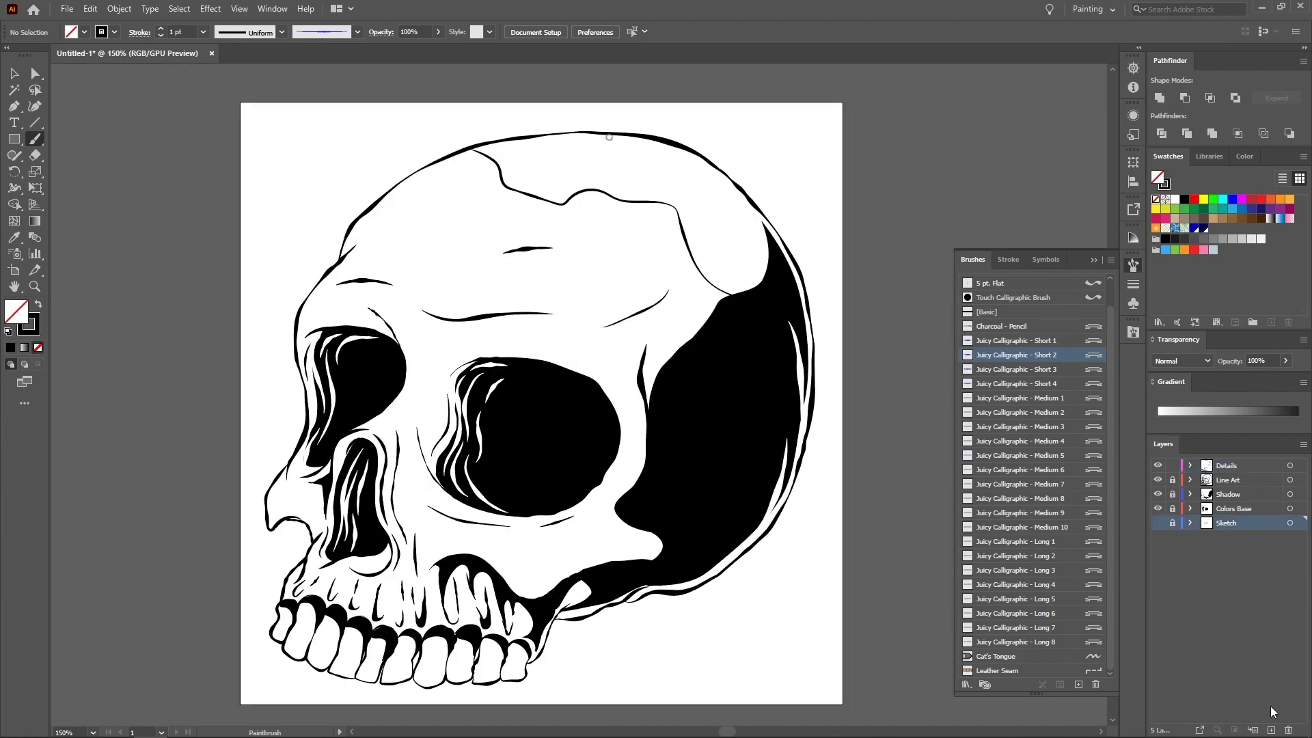
# - Add a layer named Helmet above the Sketch layer and lock all the other layers
pyautogui.click(1271, 730)
pyautogui.doubleClick(1225, 523)
pyautogui.write('Helmet')
pyautogui.press('Return')
pyautogui.moveTo(1172, 480); pyautogui.dragTo(1173, 537)
pyautogui.keyDown('alt'); pyautogui.click(1171, 524); pyautogui.keyUp('alt')
# - Enlarge the artboard around the skull to make room for the helmet
pyautogui.click(536, 32)
pyautogui.click(742, 264)
pyautogui.moveTo(823, 102); pyautogui.dragTo(879, 169)
pyautogui.hotkey('ctrl', '1')
pyautogui.scroll(1, 741, 258)
pyautogui.scroll(-1, 743, 266)
pyautogui.moveTo(746, 276); pyautogui.dragTo(753, 217)
pyautogui.press('Escape')
# - Draw a large circle around the skull on the Helmet layer, swap its fill and stroke, and scale it up
pyautogui.click(14, 141)
pyautogui.press('l')
pyautogui.moveTo(606, 387); pyautogui.dragTo(841, 623)
pyautogui.hotkey('shift', 'x')
pyautogui.press('v')
pyautogui.moveTo(840, 152); pyautogui.dragTo(857, 135)
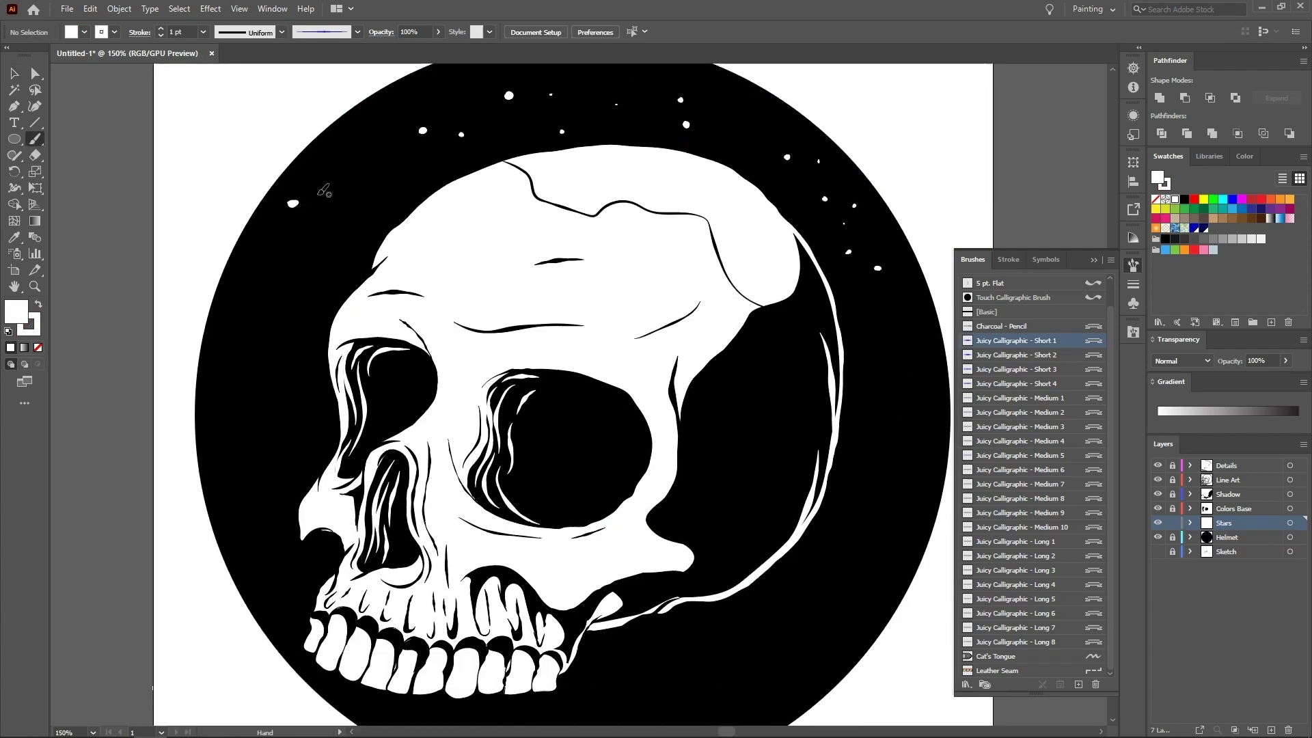
# - Dot white stars around the skull on the Stars layer with the Juicy Calligraphic - Short 1 brush
pyautogui.click(393, 203)
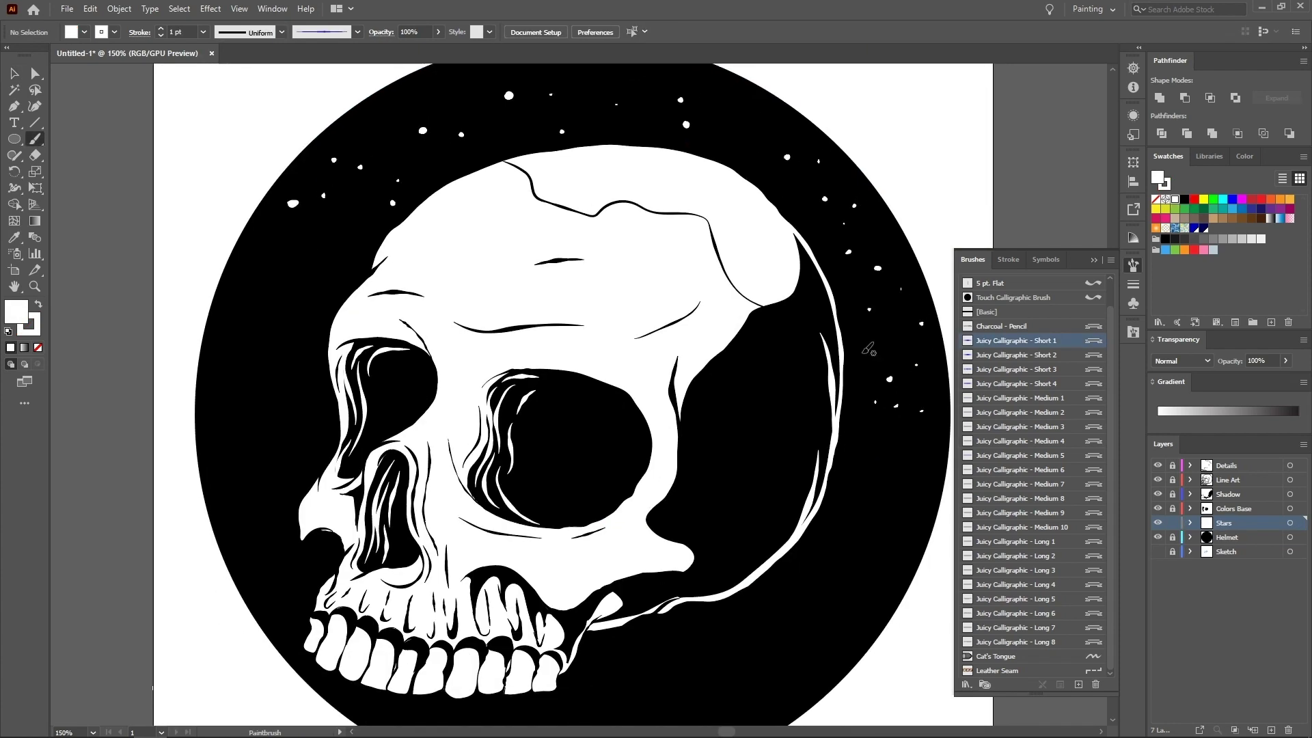
pyautogui.hotkey('ctrl', '0')
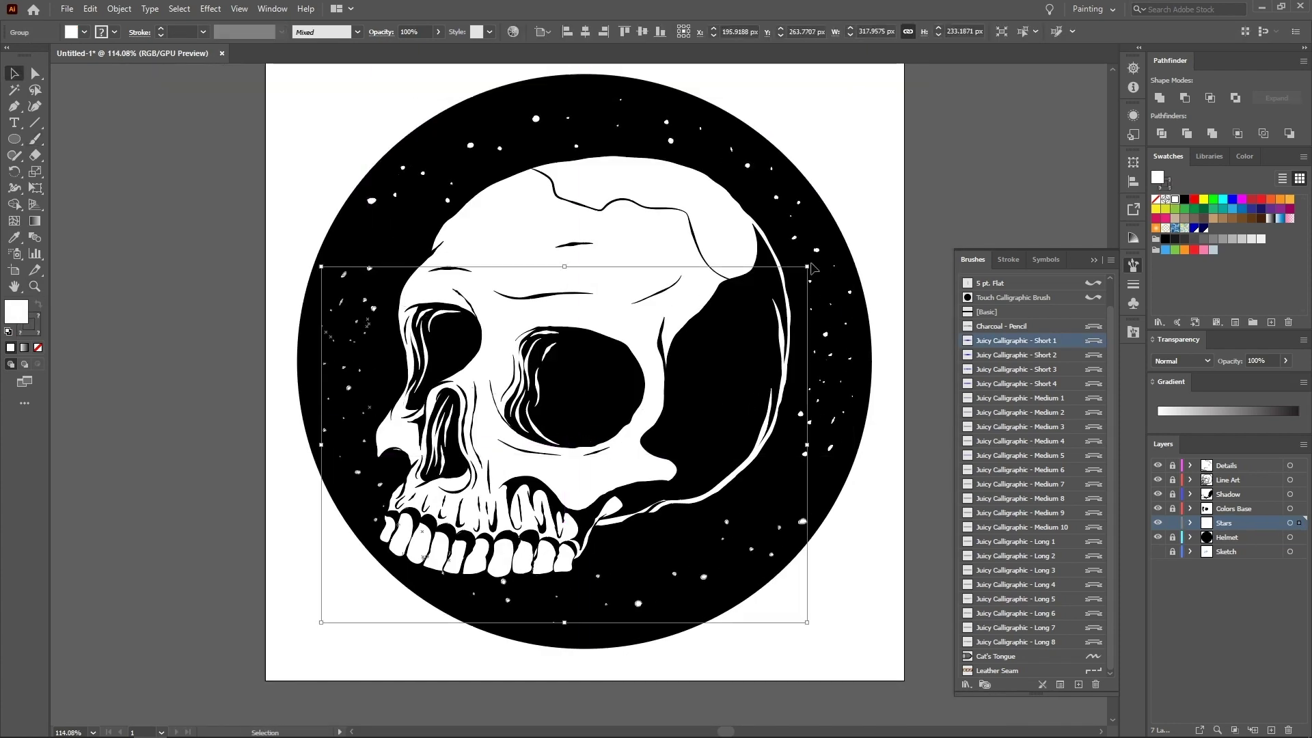
pyautogui.hotkey('ctrl', 'shift', 'a')
# - Lock the Stars layer, add a layer named Light, and paint two elongated white highlights along the helmet's upper-left edge
pyautogui.click(1173, 523)
pyautogui.click(1272, 730)
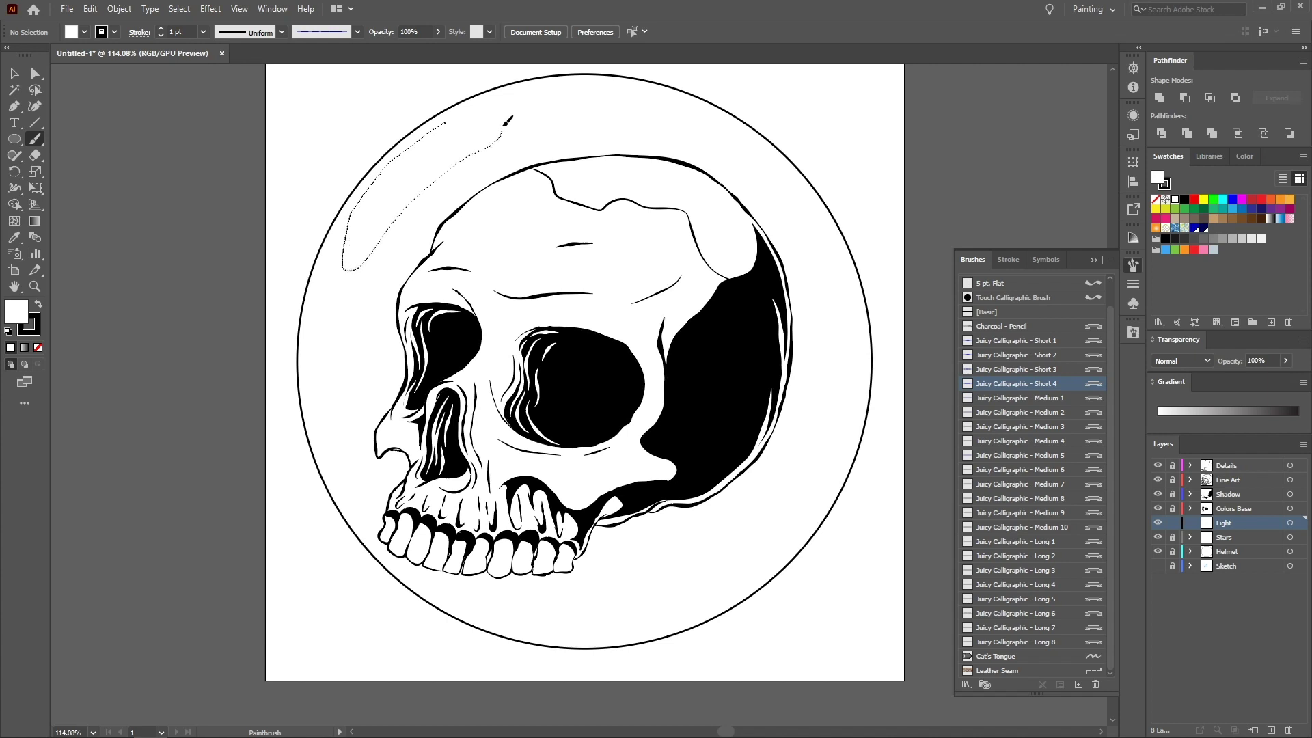
pyautogui.moveTo(444, 123); pyautogui.dragTo(445, 122)
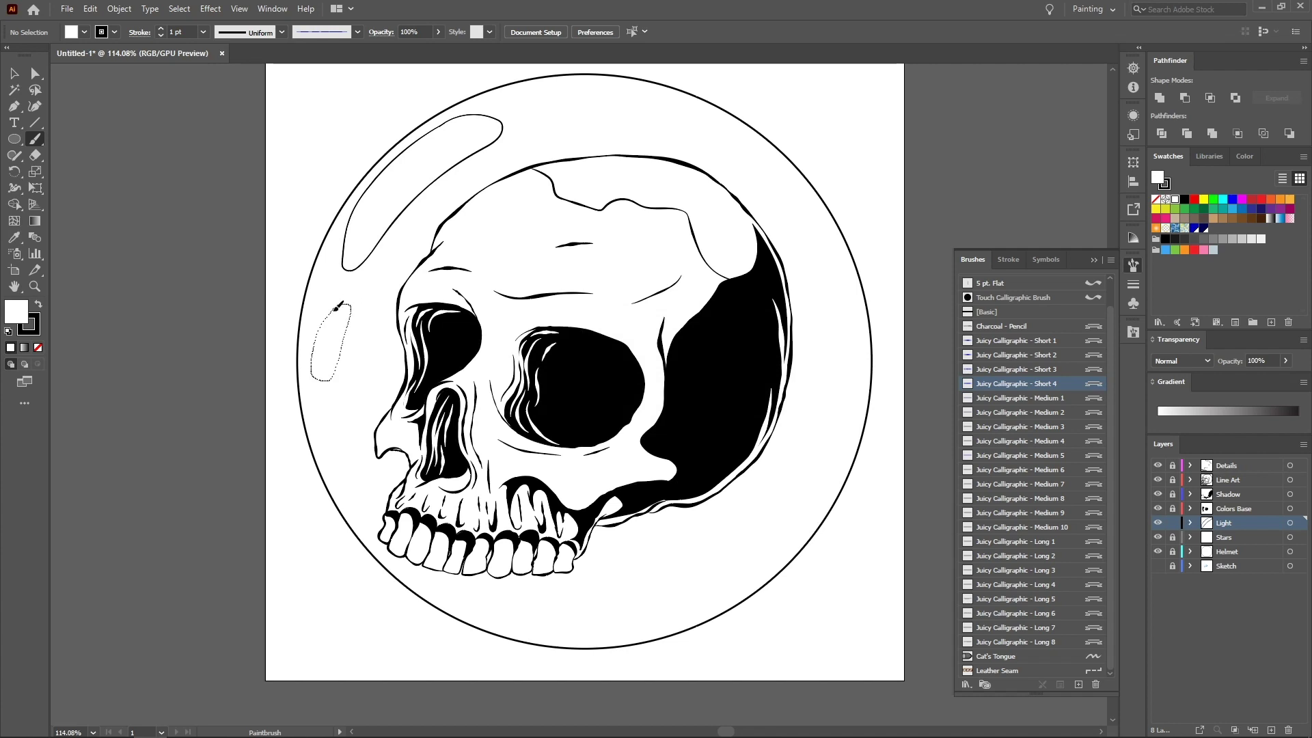
pyautogui.moveTo(334, 311); pyautogui.dragTo(345, 259)
# - Swap the fill and stroke of the helmet circle to make it solid black
pyautogui.press('v')
pyautogui.click(879, 547)
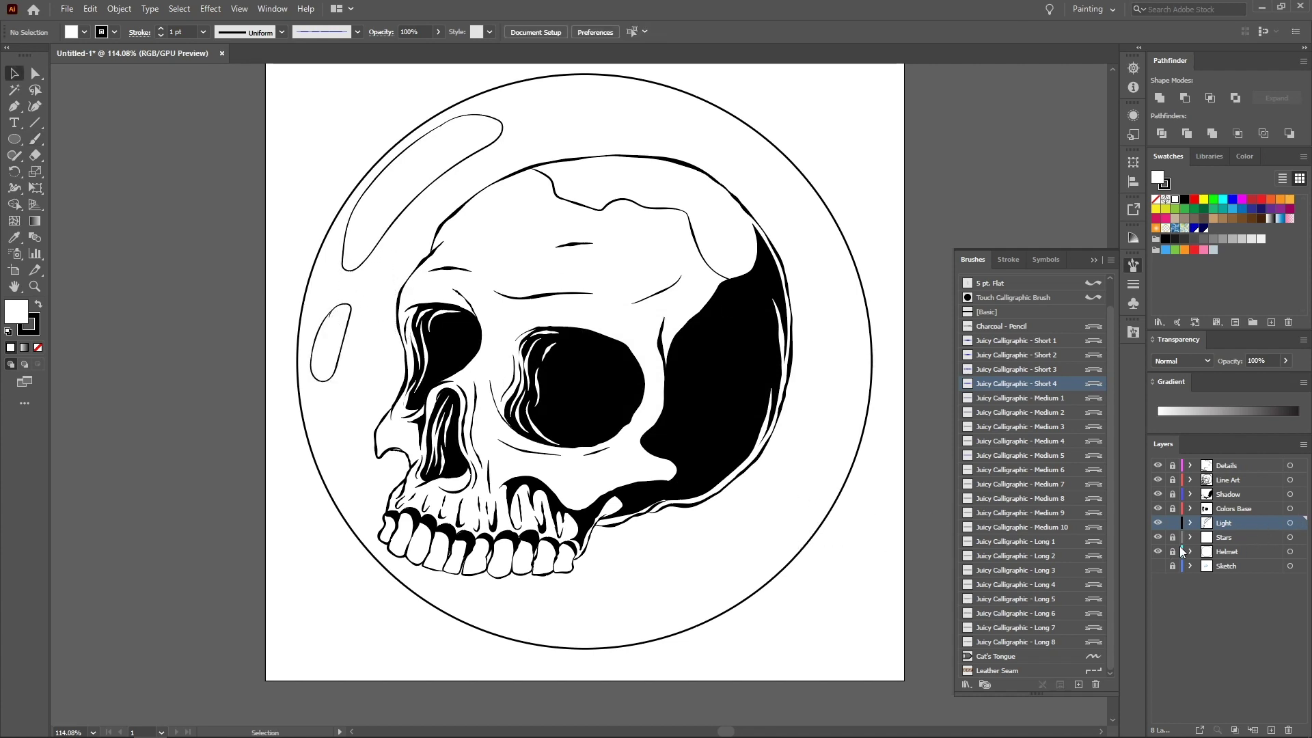
pyautogui.click(861, 445)
pyautogui.hotkey('shift', 'x')
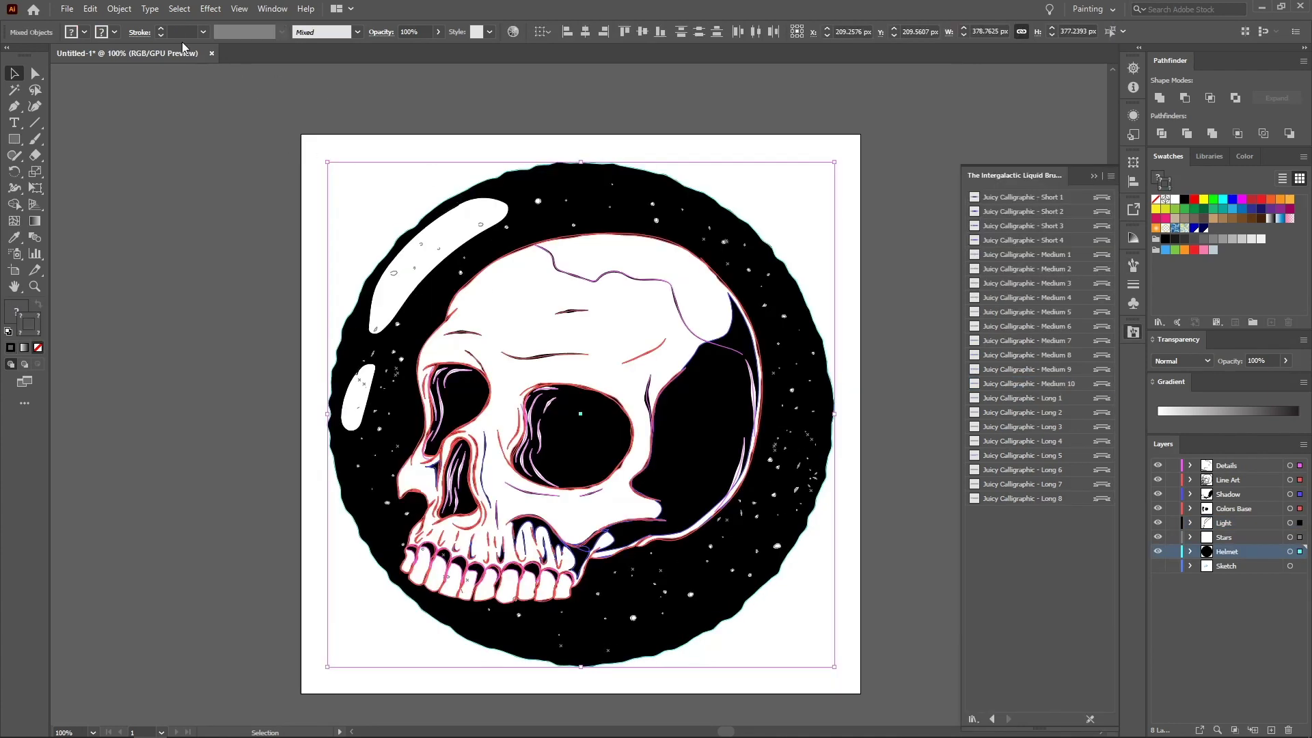
# - Expand the appearance of all the artwork and remove its stroke color
pyautogui.click(131, 11)
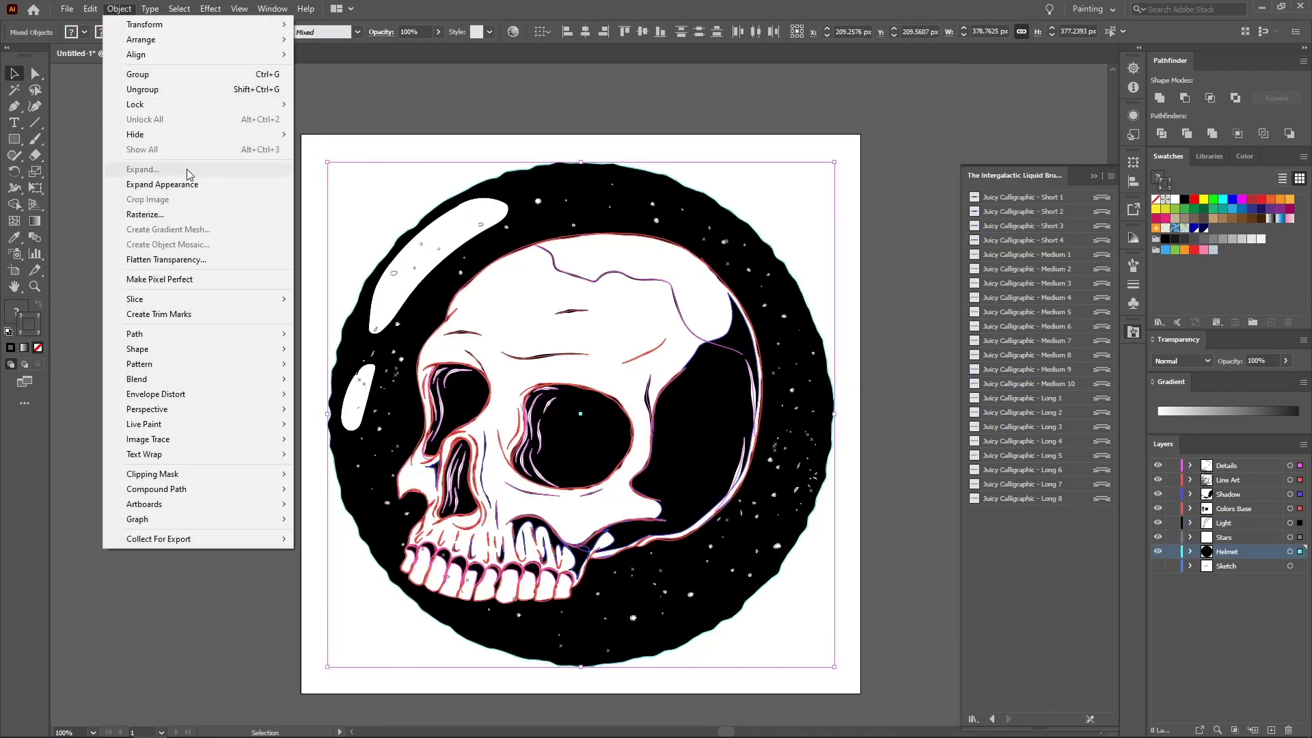
pyautogui.click(194, 183)
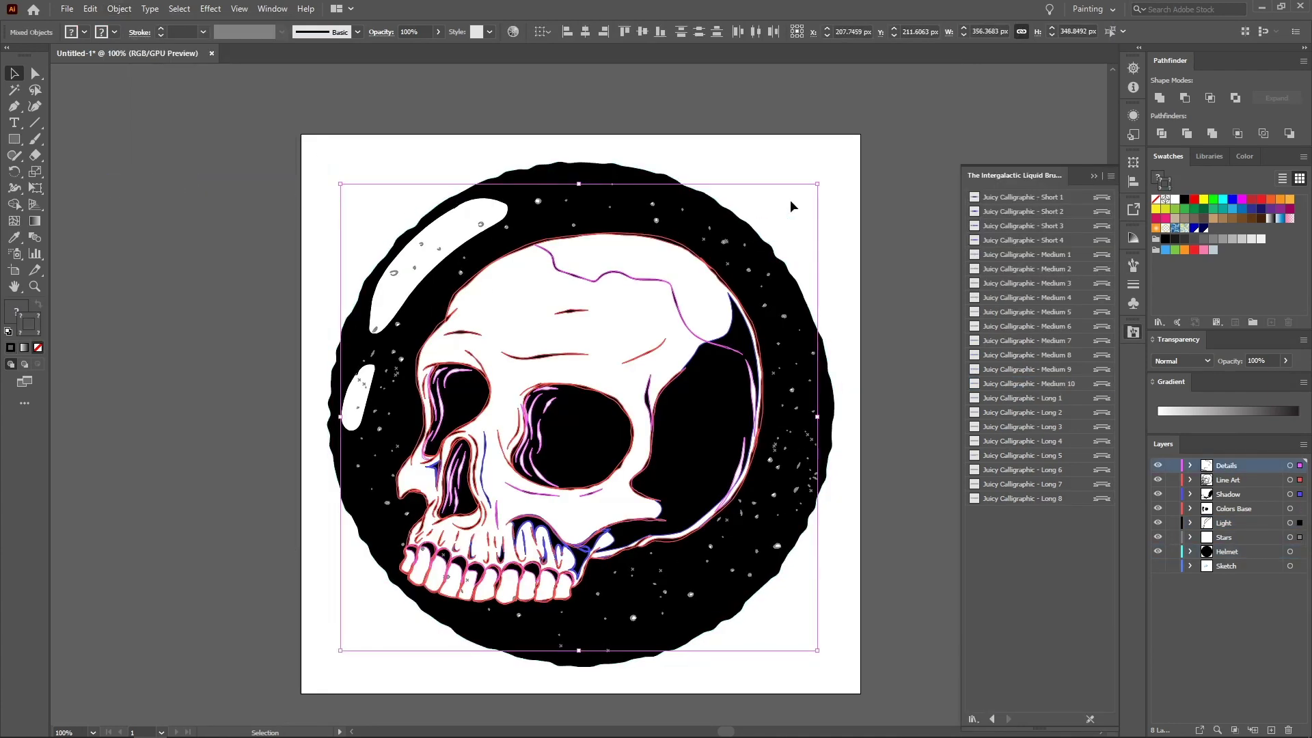
pyautogui.click(1155, 200)
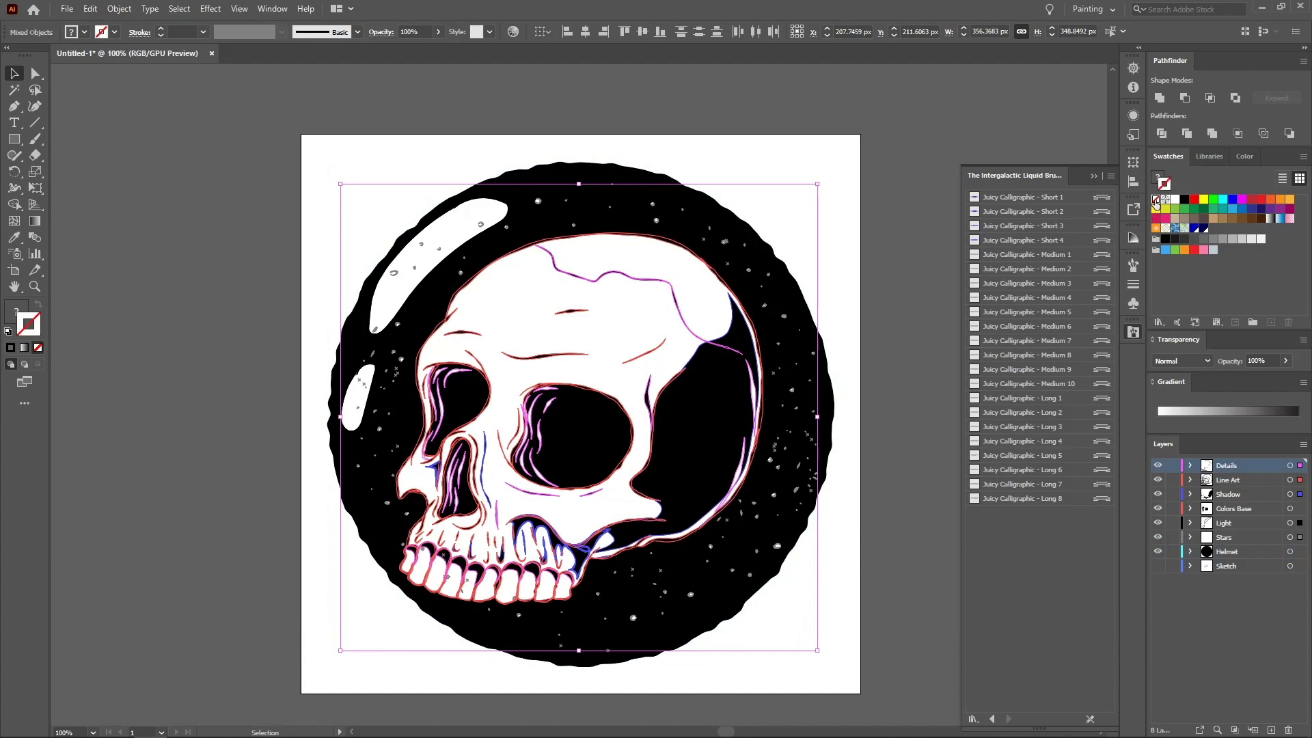
pyautogui.click(783, 175)
pyautogui.moveTo(814, 220); pyautogui.dragTo(799, 218)
# - Select everything filled like the black helmet and recolor it with a new global dark blue swatch, R=0 G=0 B=177
pyautogui.press('a')
pyautogui.click(717, 263)
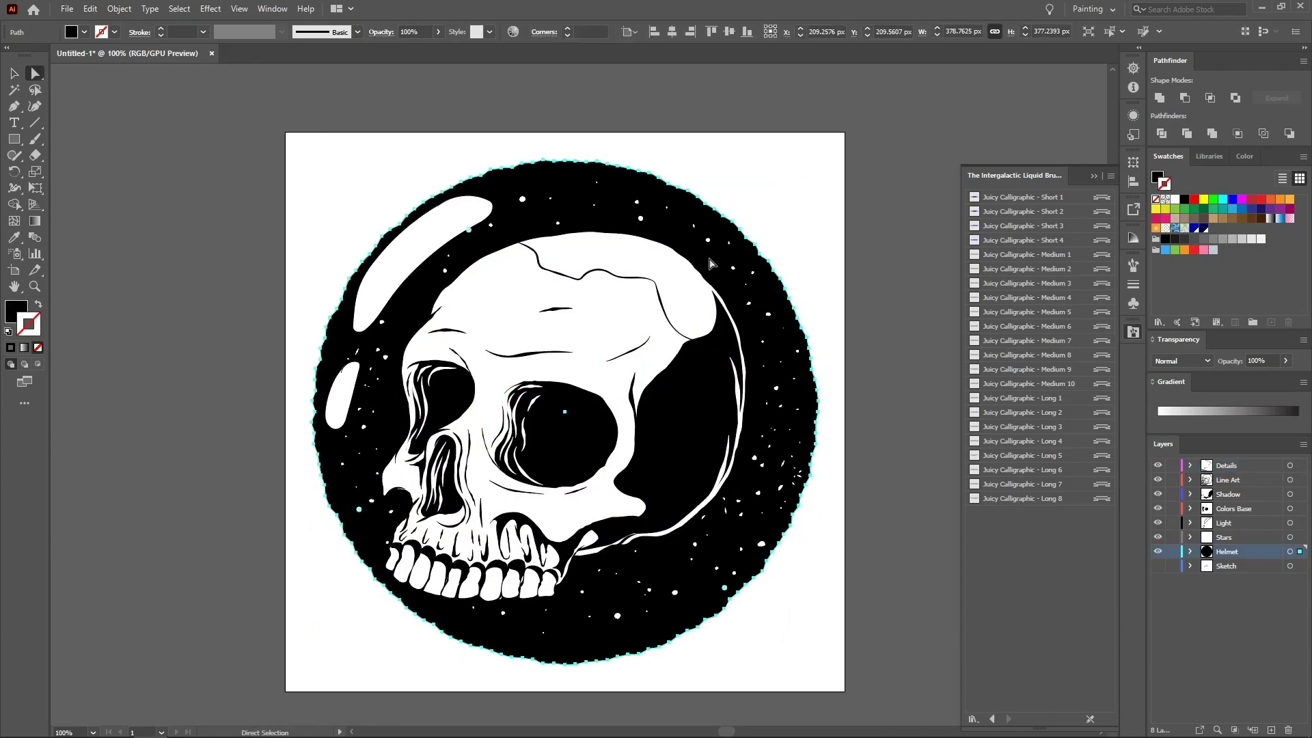
pyautogui.click(1122, 32)
pyautogui.click(1138, 63)
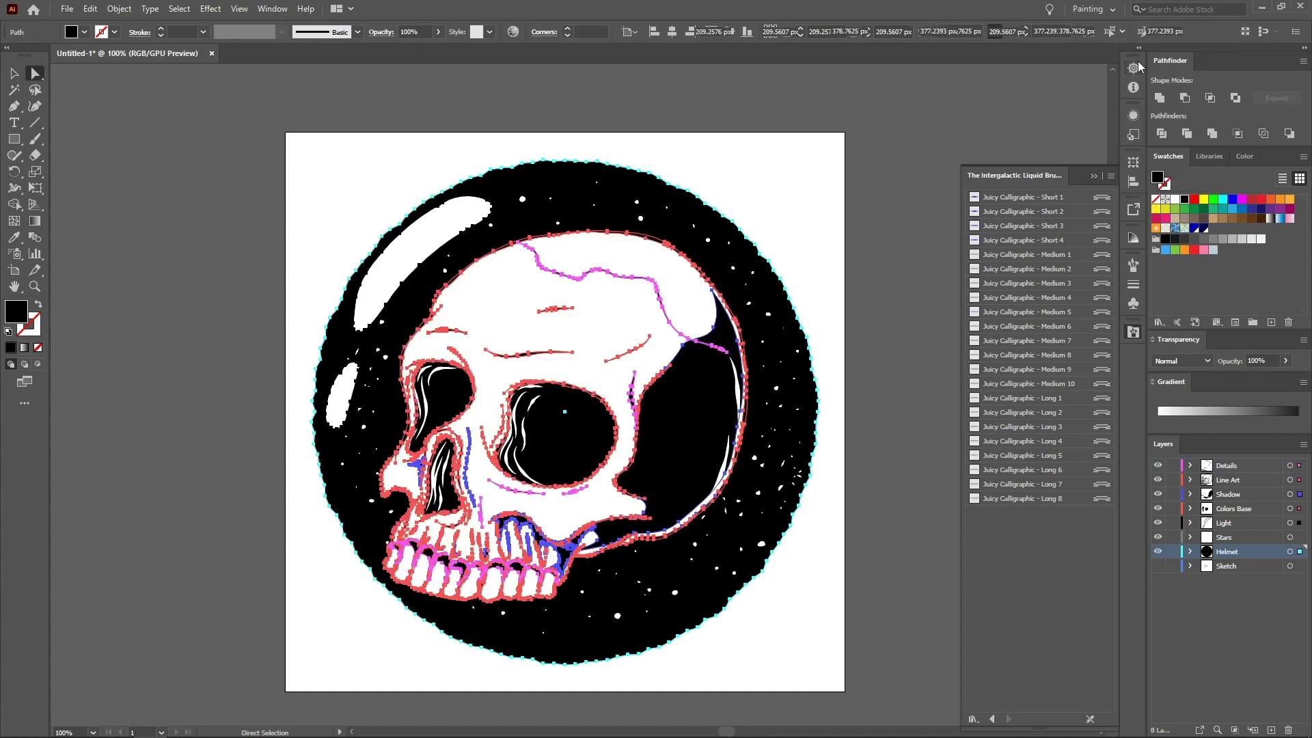
pyautogui.click(1232, 200)
pyautogui.click(1271, 323)
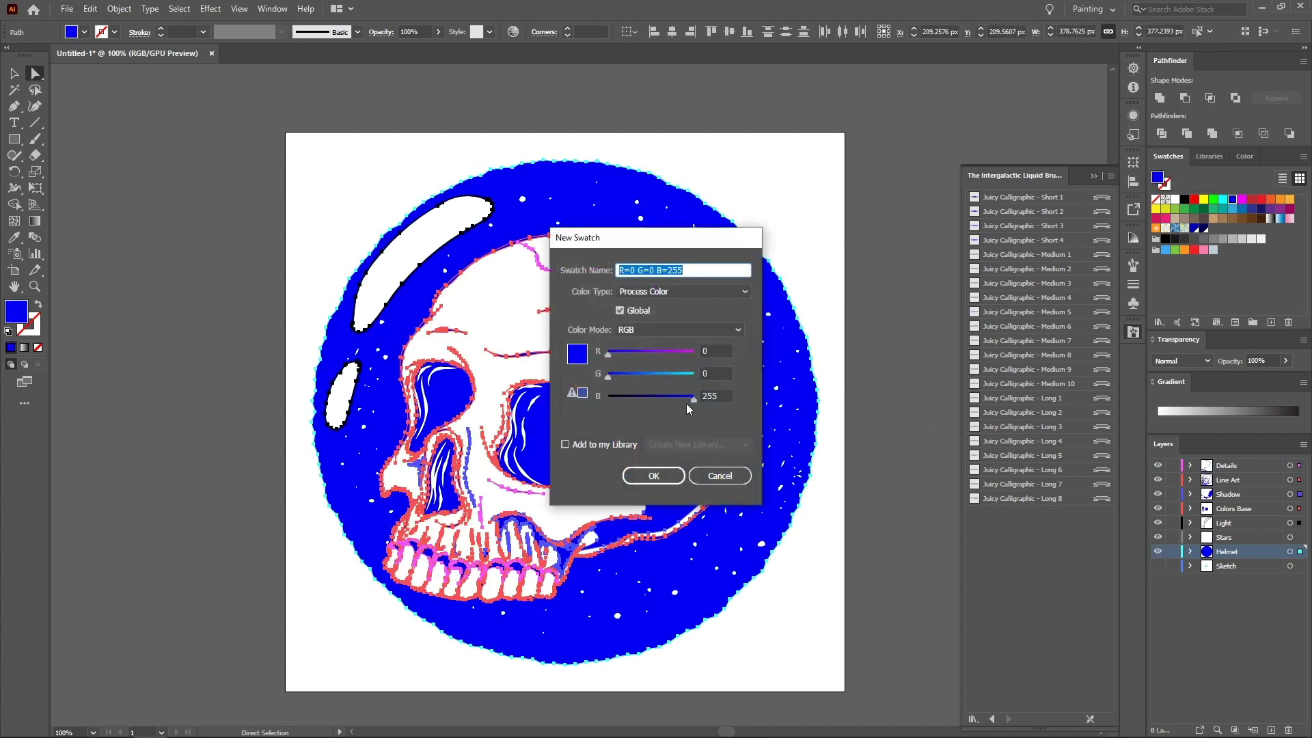
pyautogui.moveTo(686, 403); pyautogui.dragTo(667, 397)
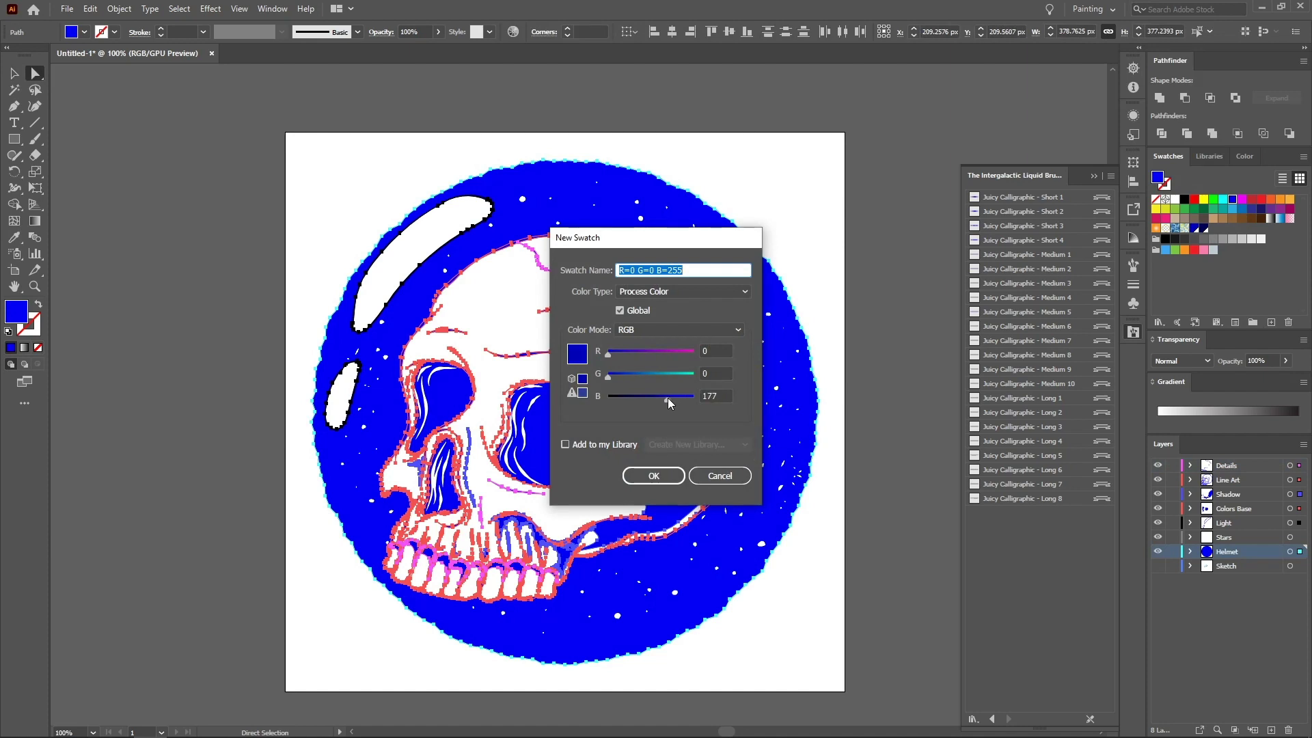
pyautogui.click(654, 476)
pyautogui.click(885, 257)
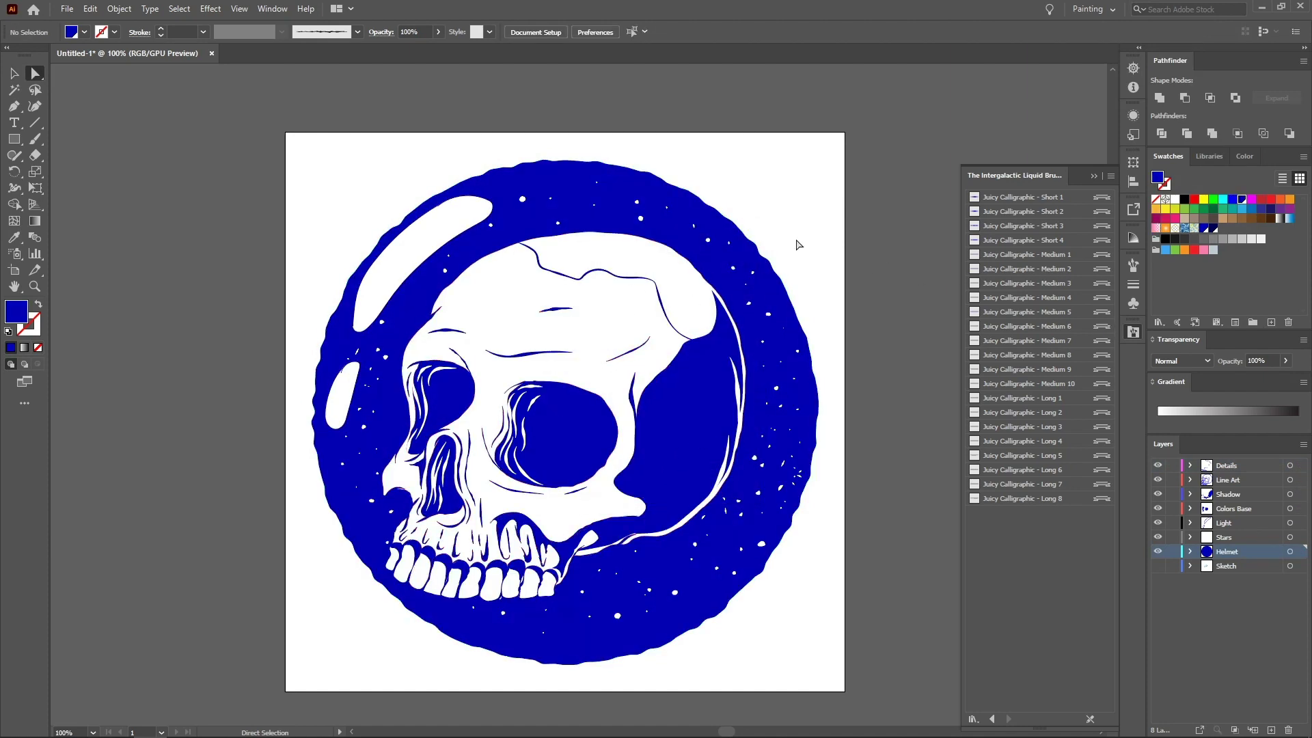
# - Select all white-filled shapes, including the skull, stars and highlights, and recolor them cyan
pyautogui.click(611, 326)
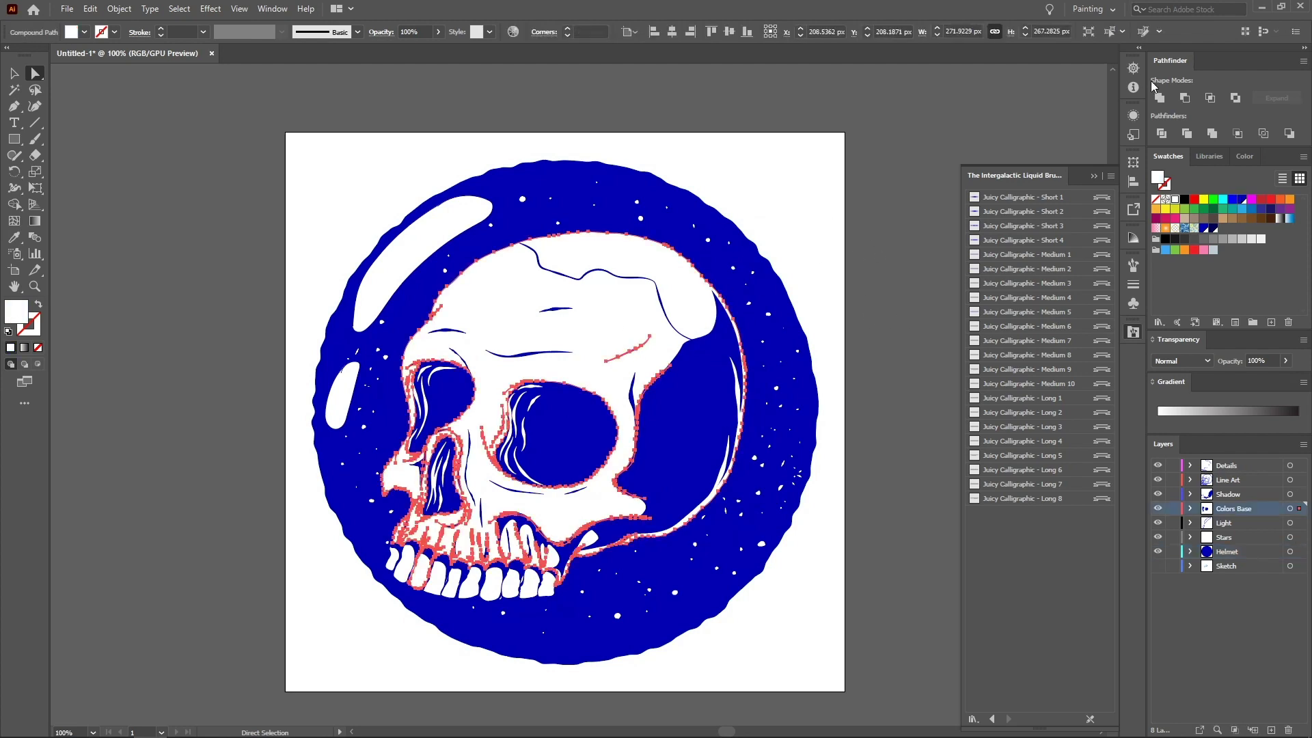
pyautogui.click(1109, 31)
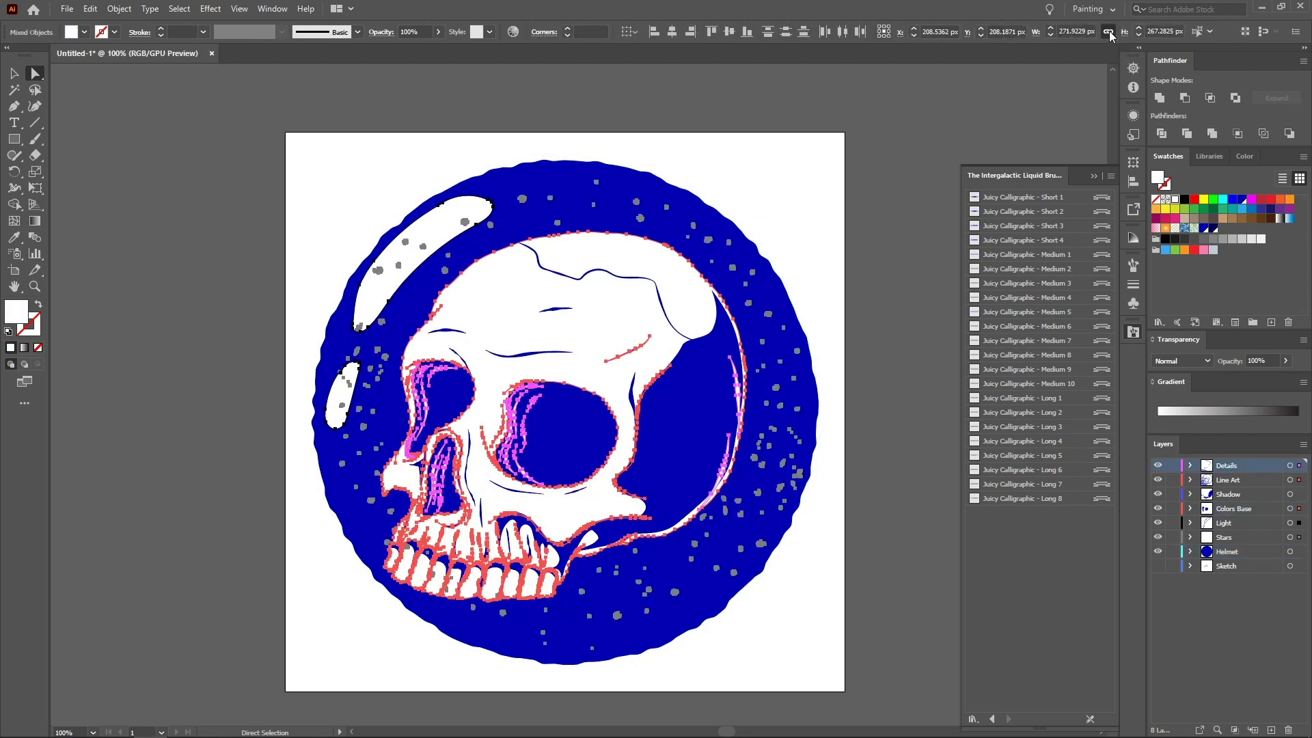
pyautogui.click(1224, 199)
pyautogui.click(881, 150)
# - Add a layer named Background directly above the Sketch layer
pyautogui.click(1231, 523)
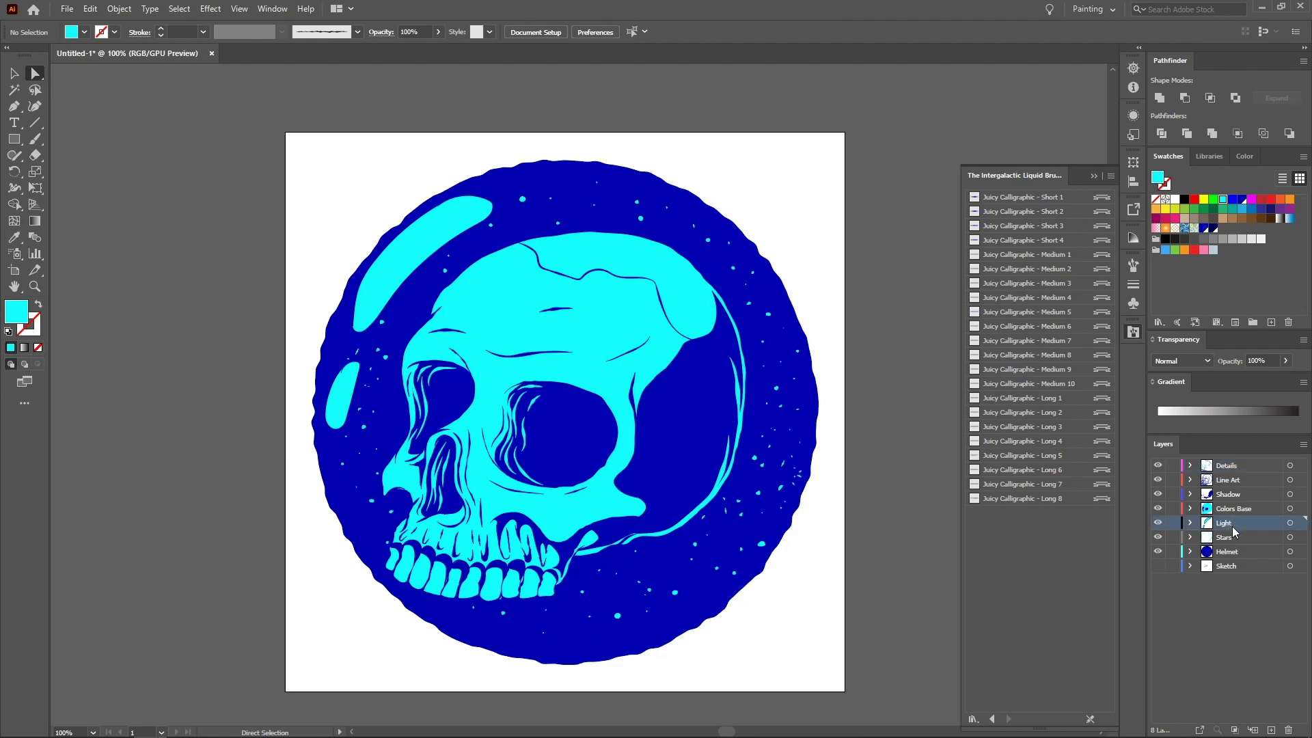
pyautogui.click(1236, 566)
pyautogui.click(1272, 730)
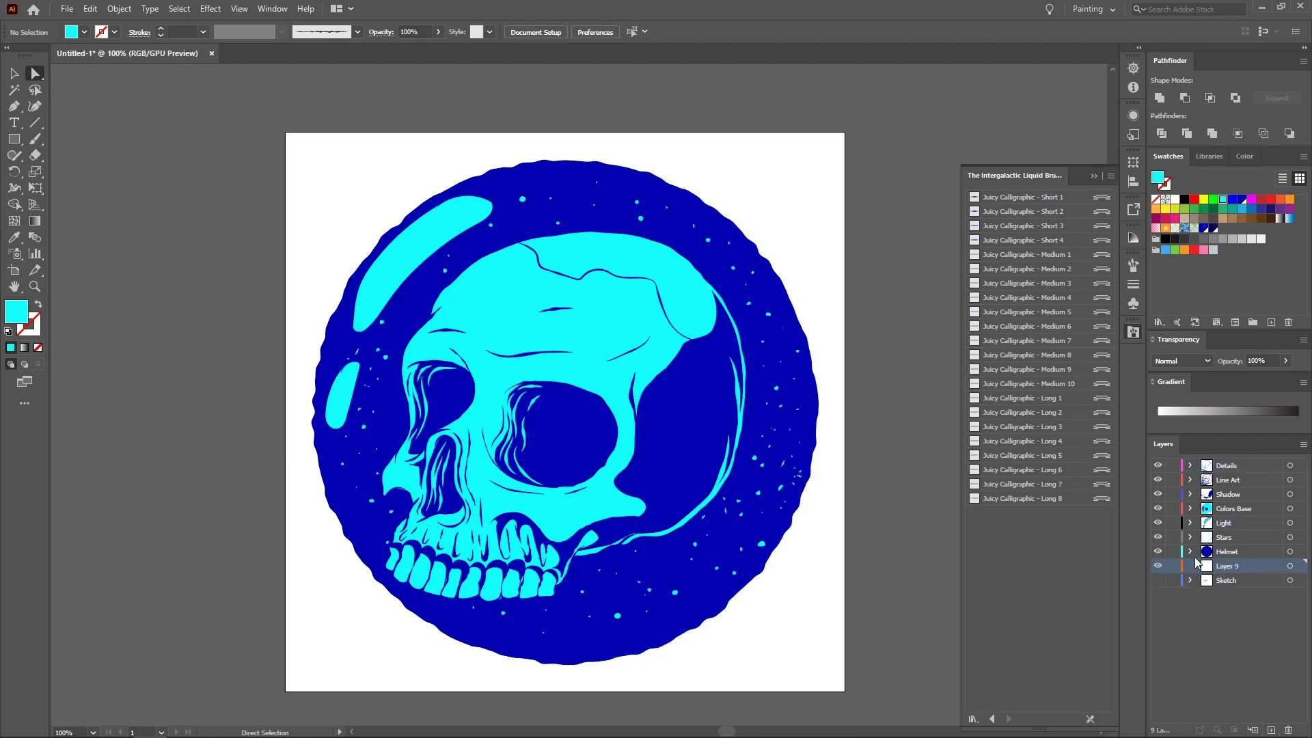
pyautogui.doubleClick(1230, 567)
pyautogui.write('Background')
pyautogui.press('Return')
# - Draw a rectangle covering the whole artboard and fill it with RGB Magenta, lightening the swatch to G=119
pyautogui.press('m')
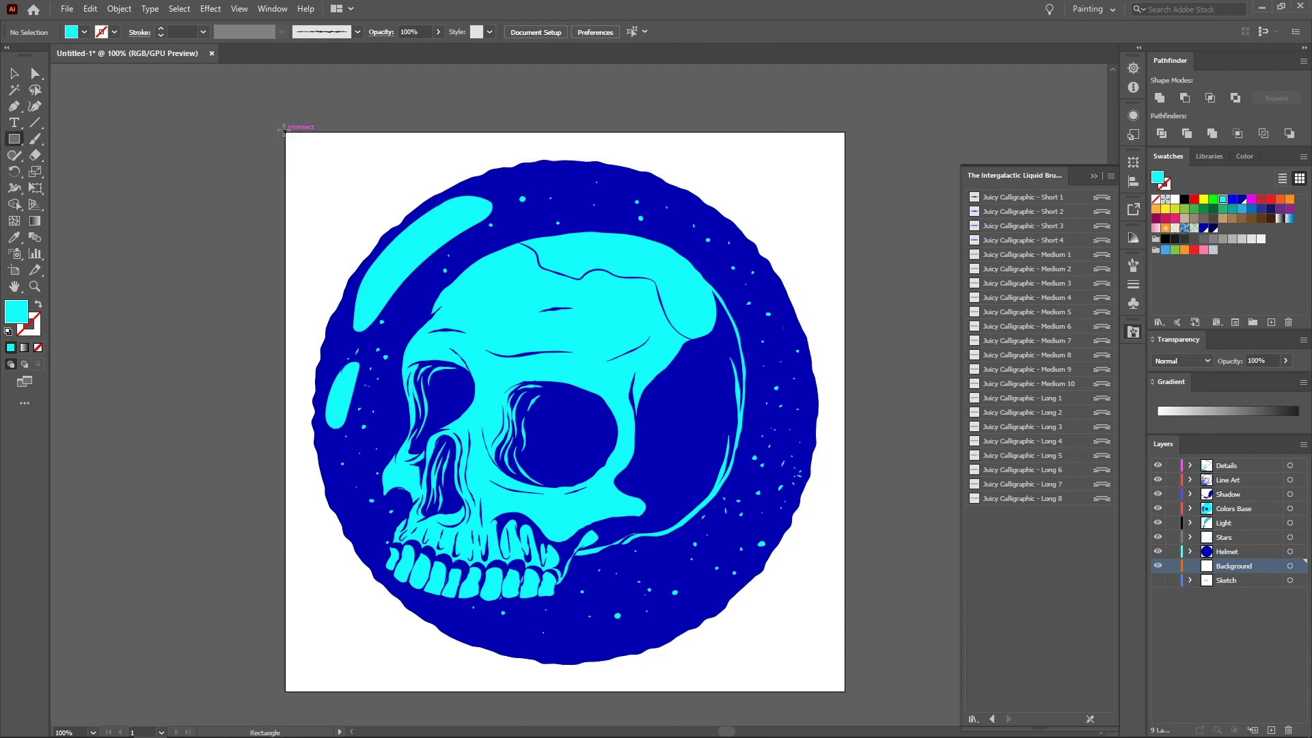
pyautogui.moveTo(284, 130); pyautogui.dragTo(844, 691)
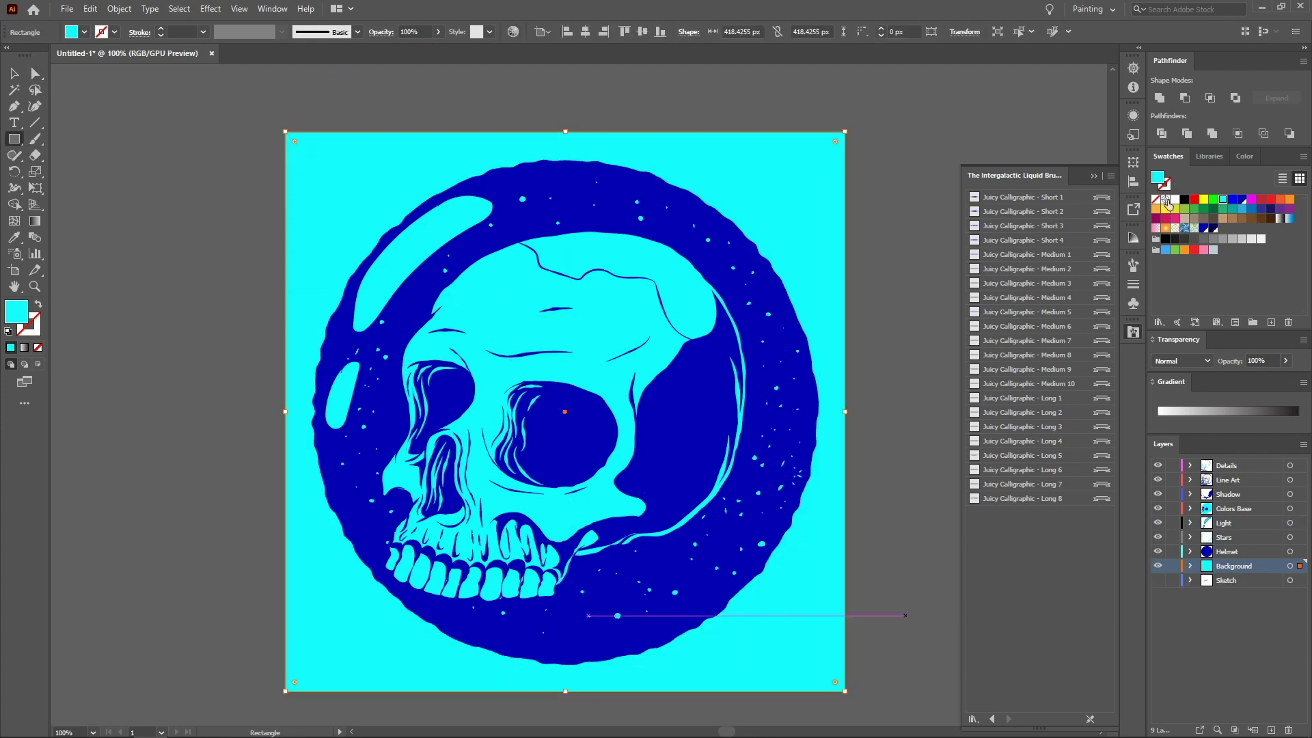
pyautogui.click(1252, 201)
pyautogui.doubleClick(1253, 200)
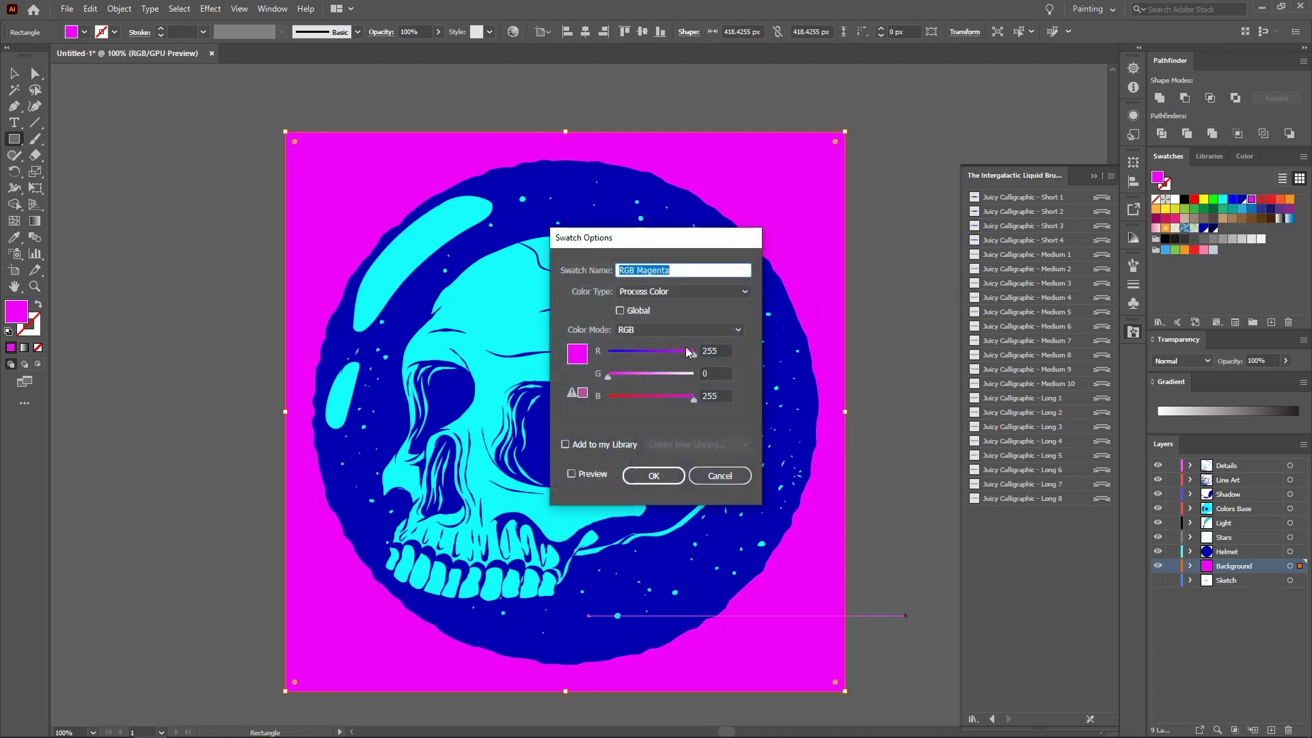
pyautogui.click(649, 375)
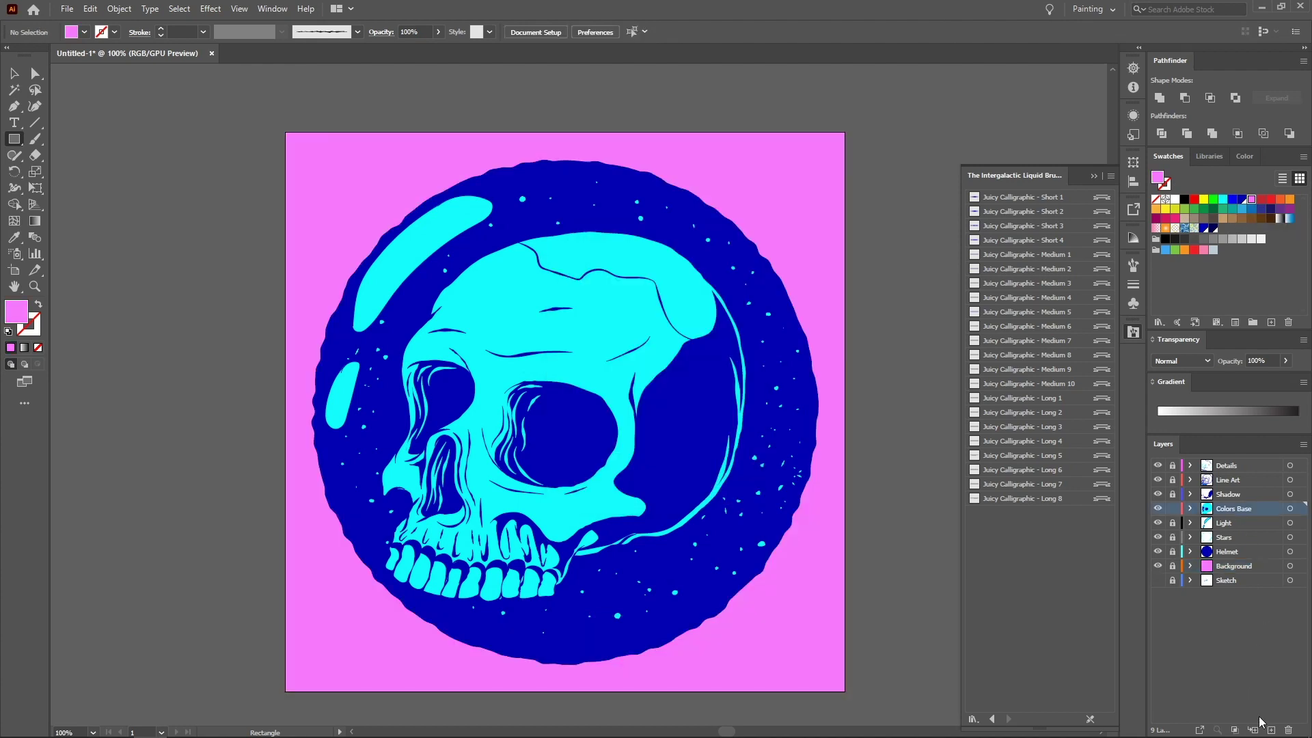
# - Add a layer named Shadow 2 directly above Colors Base, keeping the other layers locked
pyautogui.click(1271, 730)
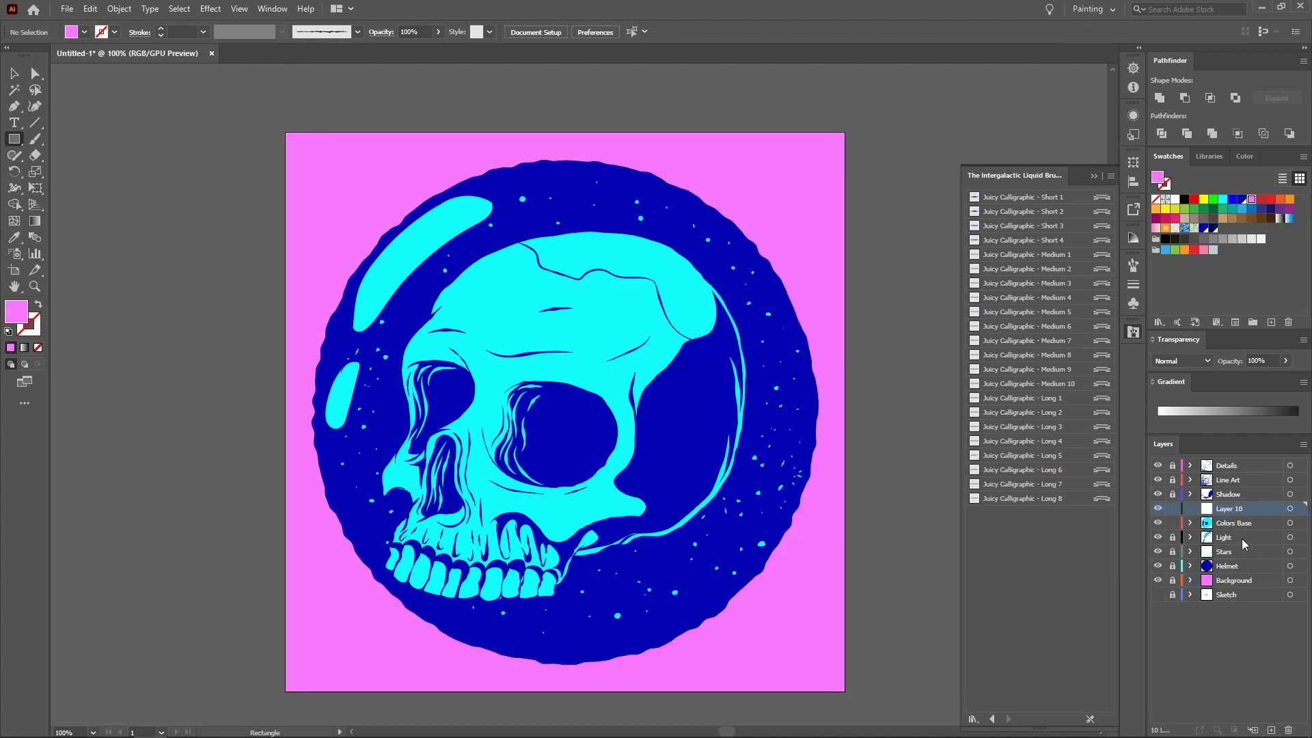
pyautogui.doubleClick(1230, 514)
pyautogui.write('Shadow 2')
pyautogui.press('Return')
pyautogui.keyDown('alt'); pyautogui.click(1172, 523); pyautogui.keyUp('alt')
pyautogui.keyDown('alt'); pyautogui.click(1174, 524); pyautogui.keyUp('alt')
# - Select the skull's base shape on Colors Base and cut a curved shadow boundary through it with the Knife tool
pyautogui.click(1234, 523)
pyautogui.press('a')
pyautogui.click(604, 329)
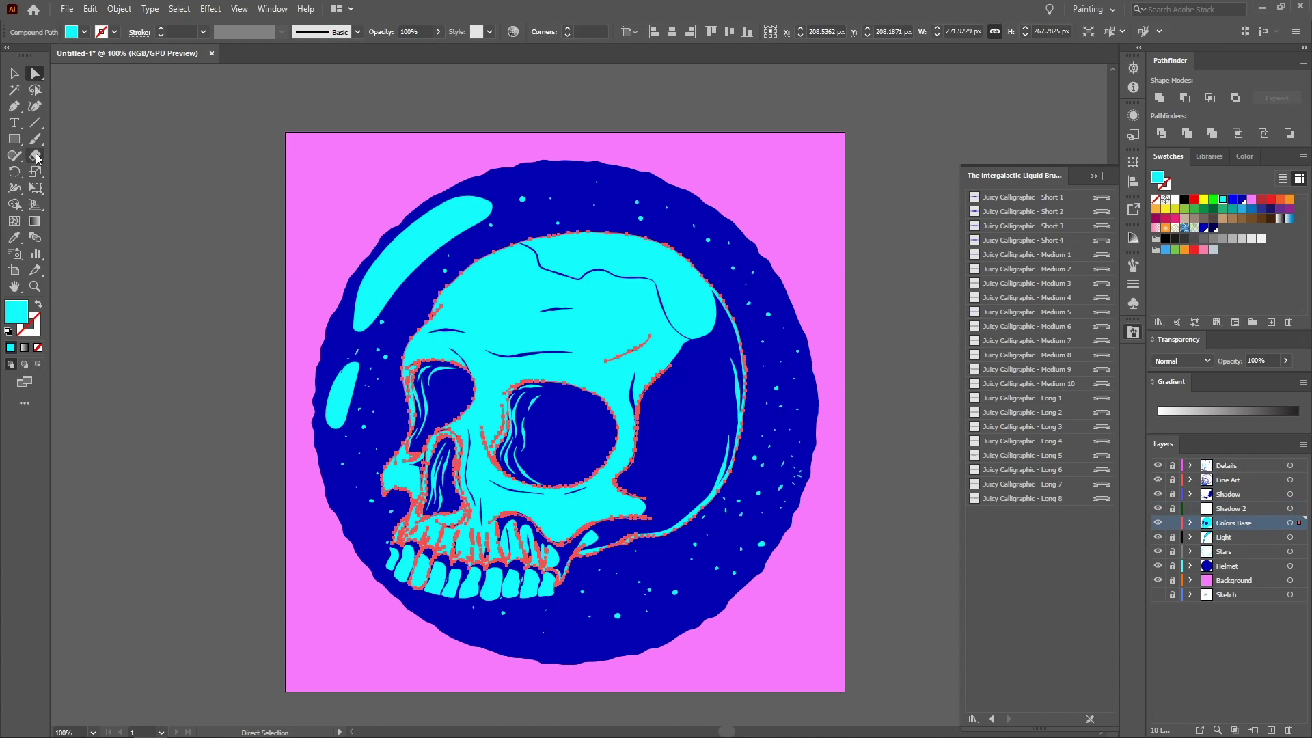
pyautogui.moveTo(35, 155); pyautogui.dragTo(75, 182)
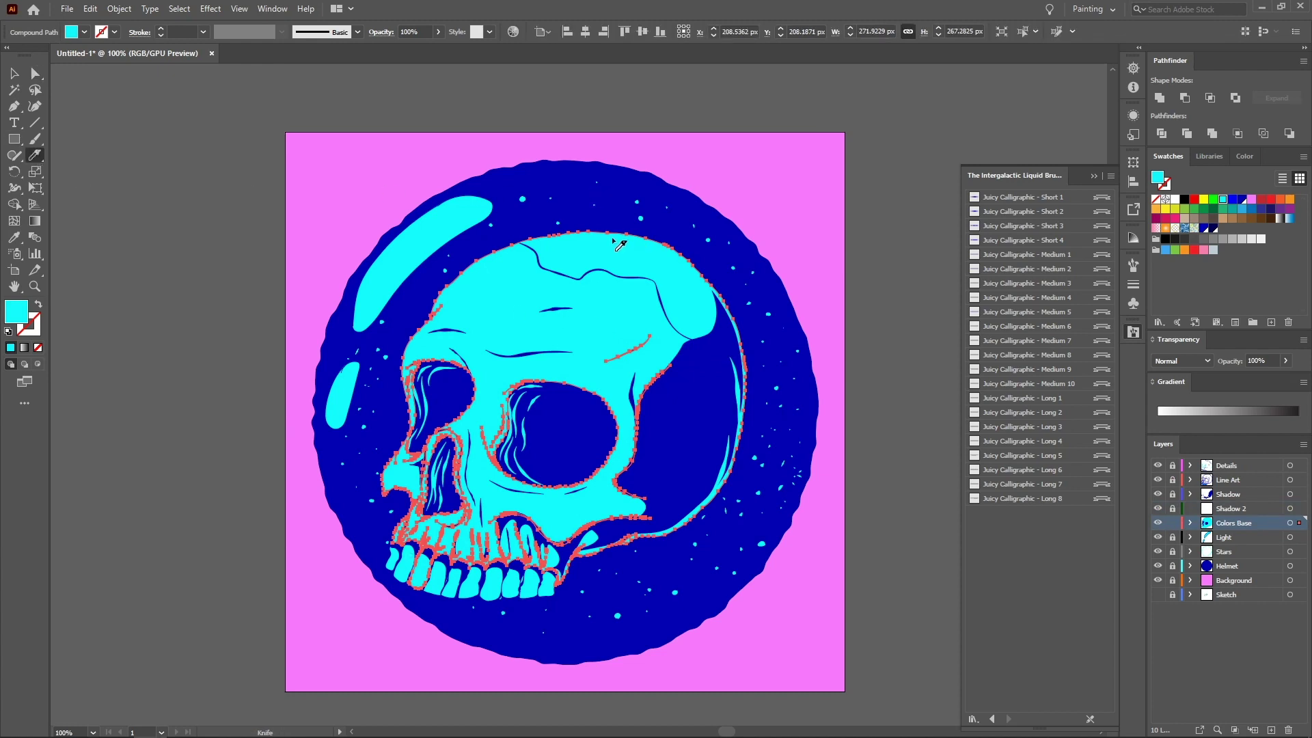
pyautogui.moveTo(539, 228)
pyautogui.mouseDown()
pyautogui.moveTo(618, 258)
pyautogui.moveTo(629, 285)
pyautogui.moveTo(604, 322)
pyautogui.moveTo(531, 356)
pyautogui.moveTo(583, 363)
pyautogui.moveTo(590, 376)
pyautogui.moveTo(520, 389)
pyautogui.moveTo(486, 426)
pyautogui.moveTo(498, 474)
pyautogui.moveTo(563, 502)
pyautogui.moveTo(562, 514)
pyautogui.moveTo(491, 511)
pyautogui.moveTo(452, 566)
pyautogui.moveTo(371, 590)
pyautogui.mouseUp()
# - Copy the cut rear part of the skull onto Shadow 2, restoring the uncut base and locking Colors Base
pyautogui.press('a')
pyautogui.click(916, 302)
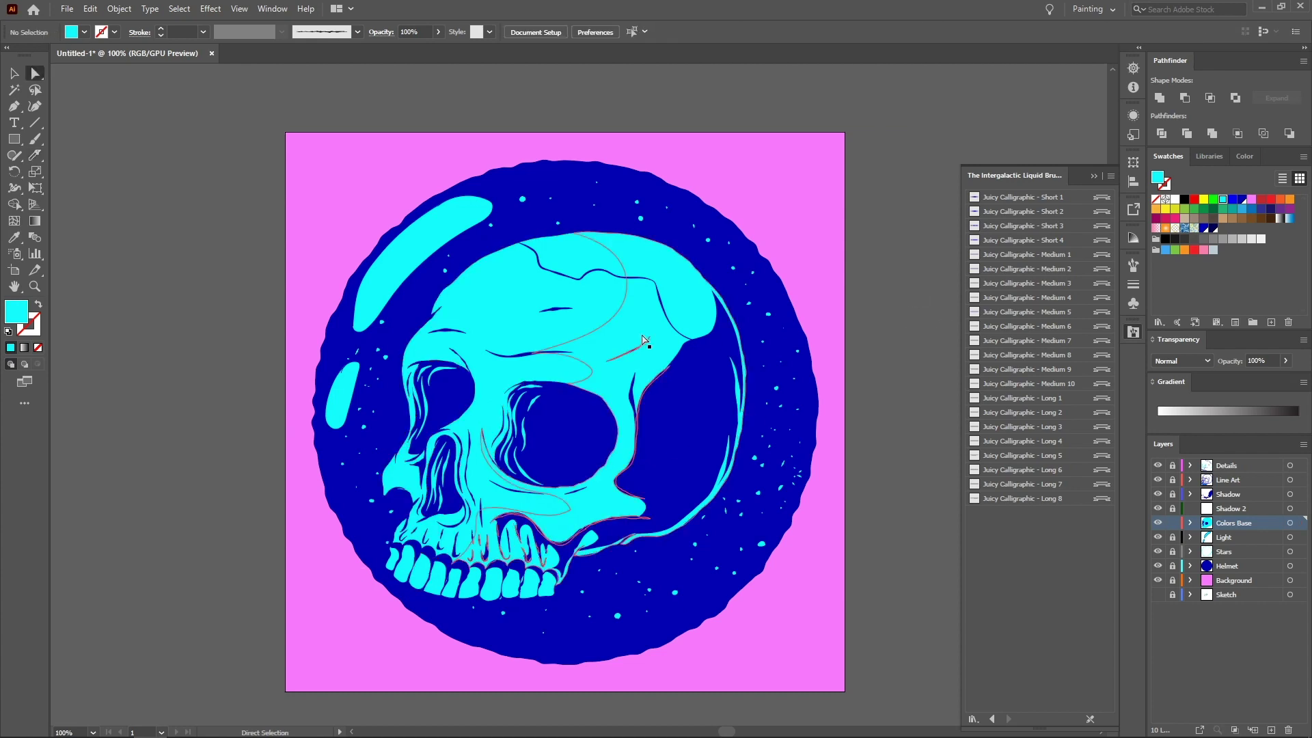
pyautogui.click(650, 336)
pyautogui.click(685, 302)
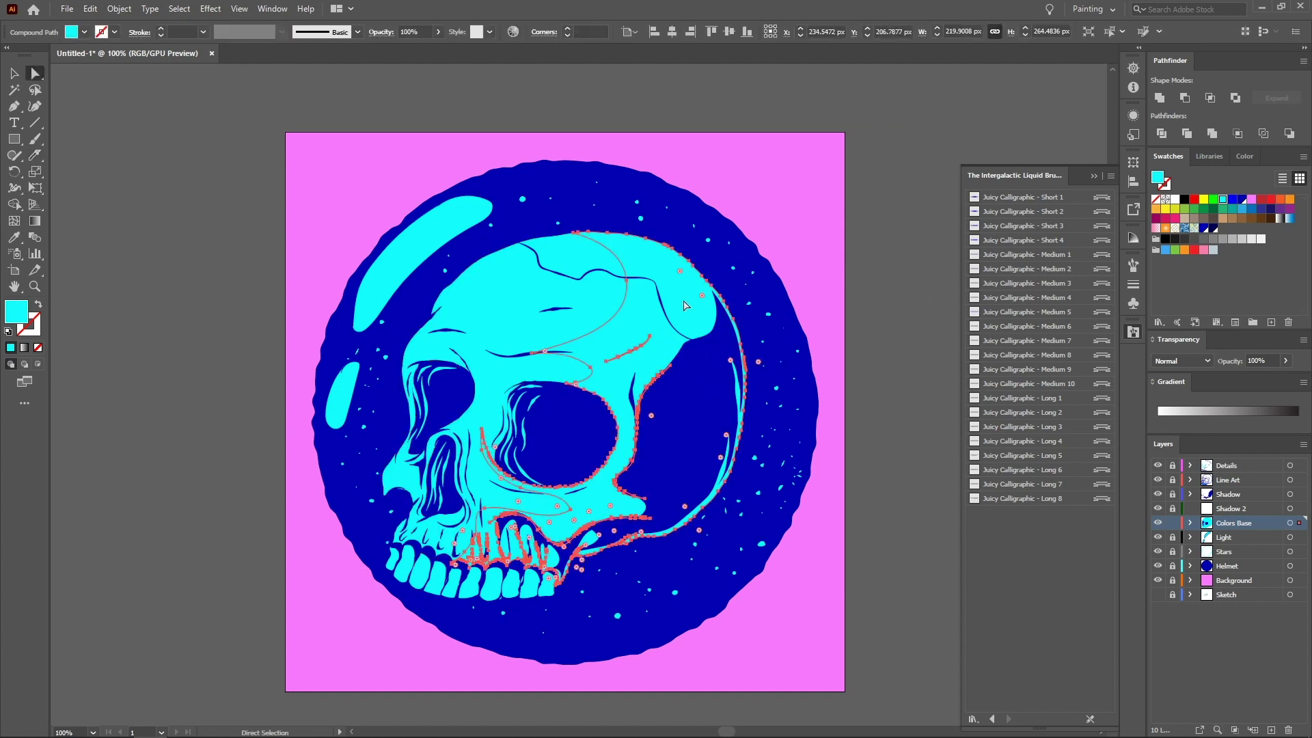
pyautogui.hotkey('ctrl', 'z')
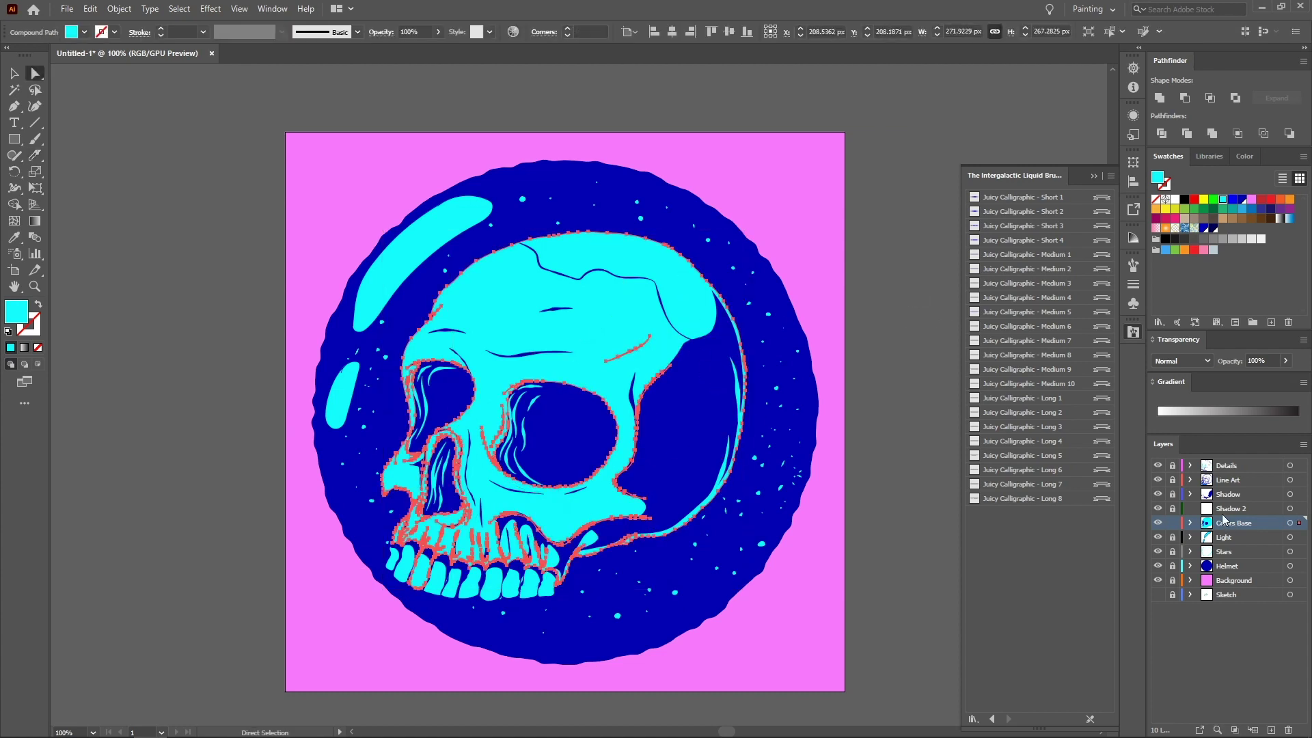
pyautogui.click(1173, 523)
pyautogui.click(1173, 509)
# - Recolor the copied skull shape on Shadow 2 with the pink sampled from the background
pyautogui.hotkey('ctrl', 'a')
pyautogui.press('i')
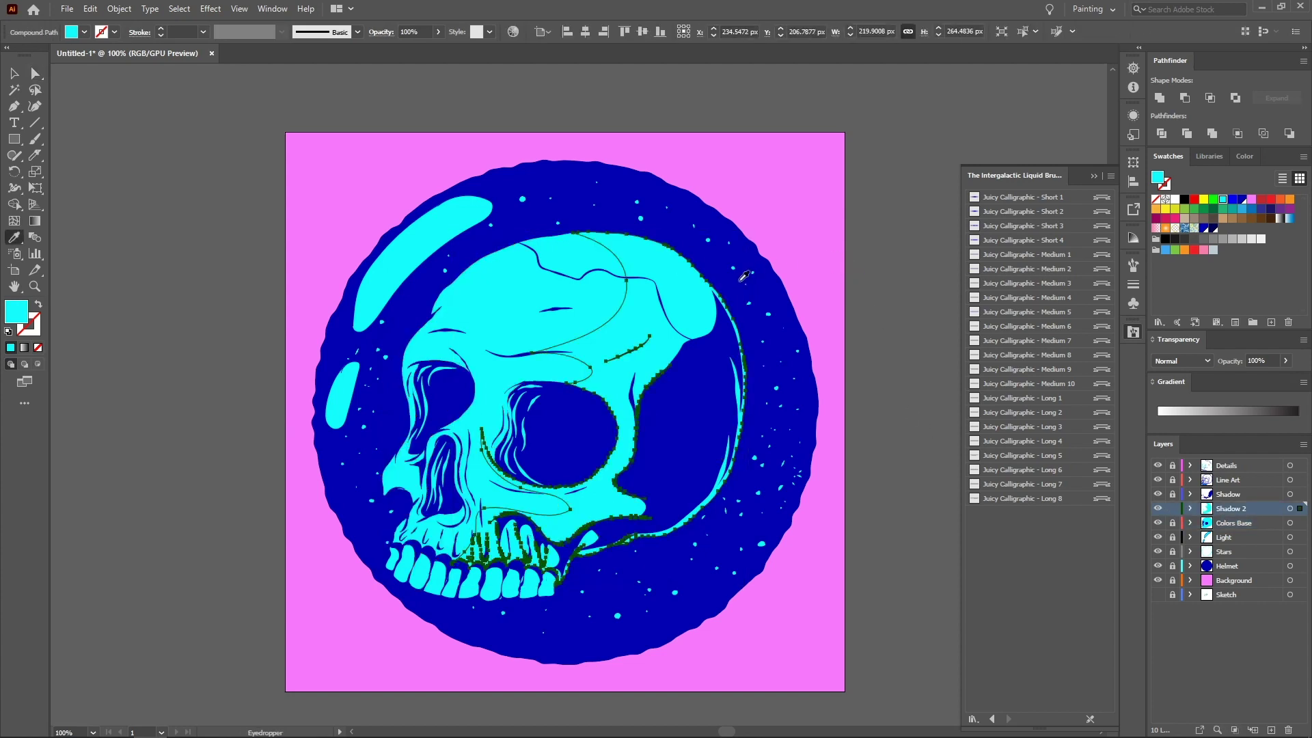
pyautogui.click(788, 217)
pyautogui.press('a')
pyautogui.click(886, 279)
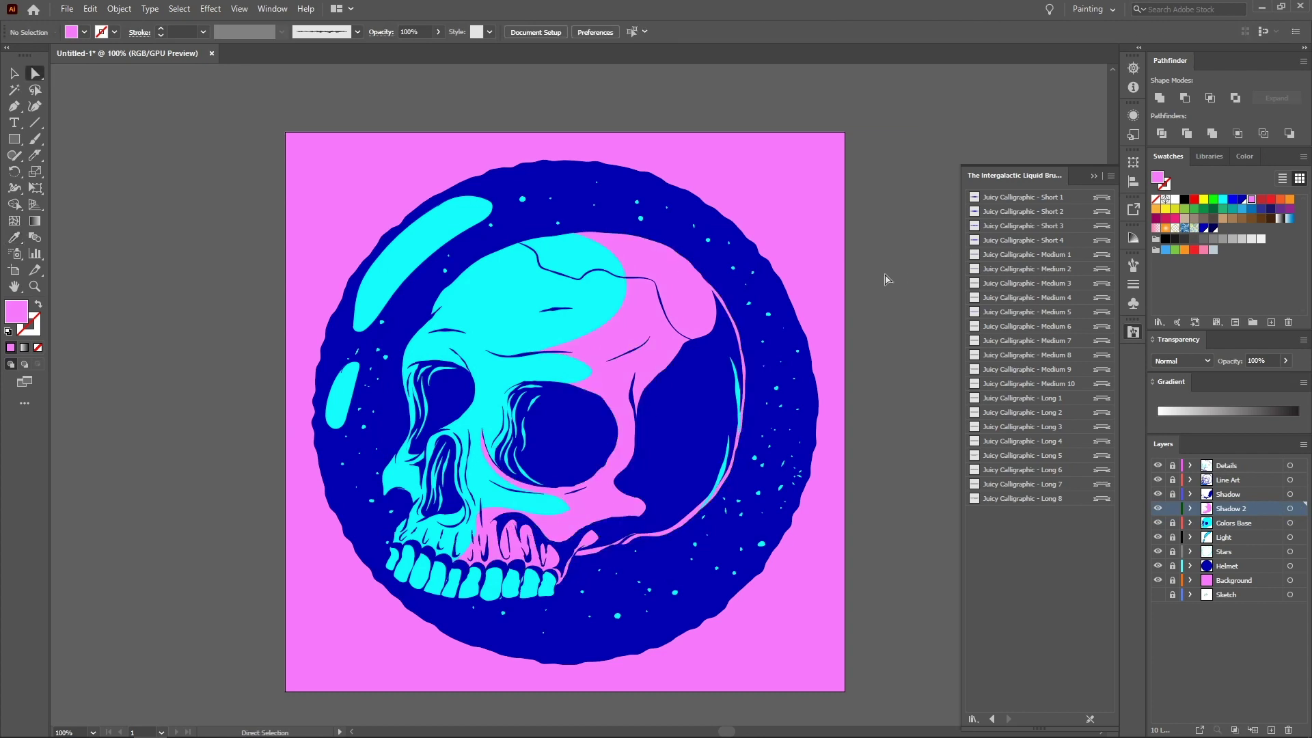
# - Give the skull's shadow shape a new, deeper magenta swatch and set its opacity to 50%
pyautogui.hotkey('ctrl', 'z')
pyautogui.hotkey('ctrl', 'shift', 'z')
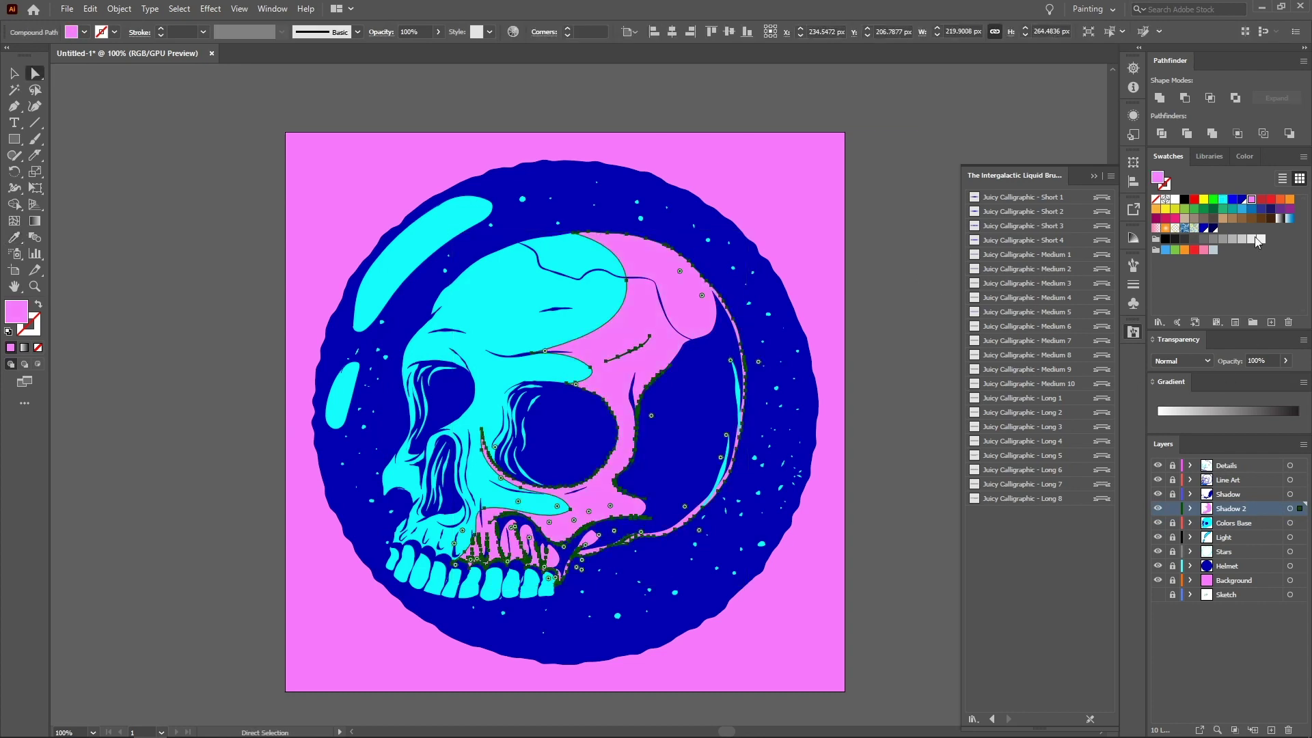
pyautogui.click(1271, 322)
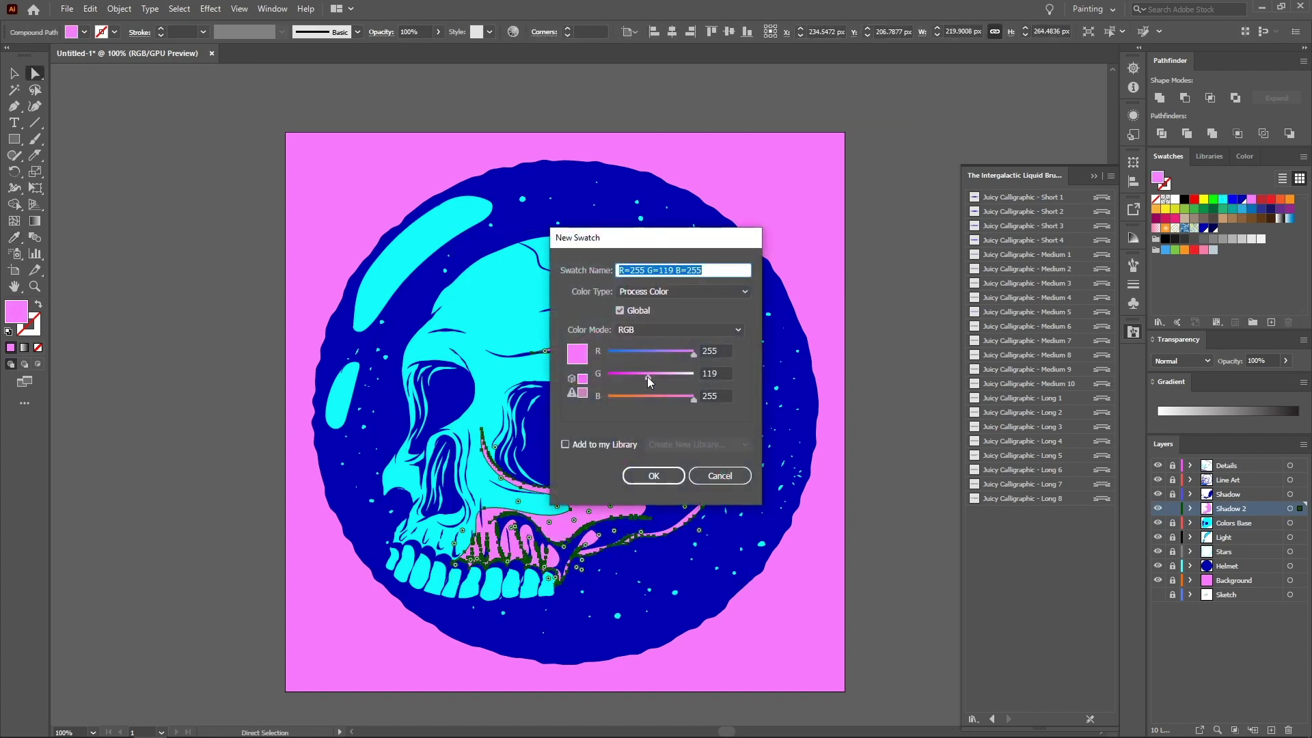
pyautogui.moveTo(646, 376); pyautogui.dragTo(591, 376)
pyautogui.click(723, 472)
pyautogui.moveTo(1265, 360); pyautogui.dragTo(1183, 360)
pyautogui.write('50')
pyautogui.press('Return')
pyautogui.click(909, 217)
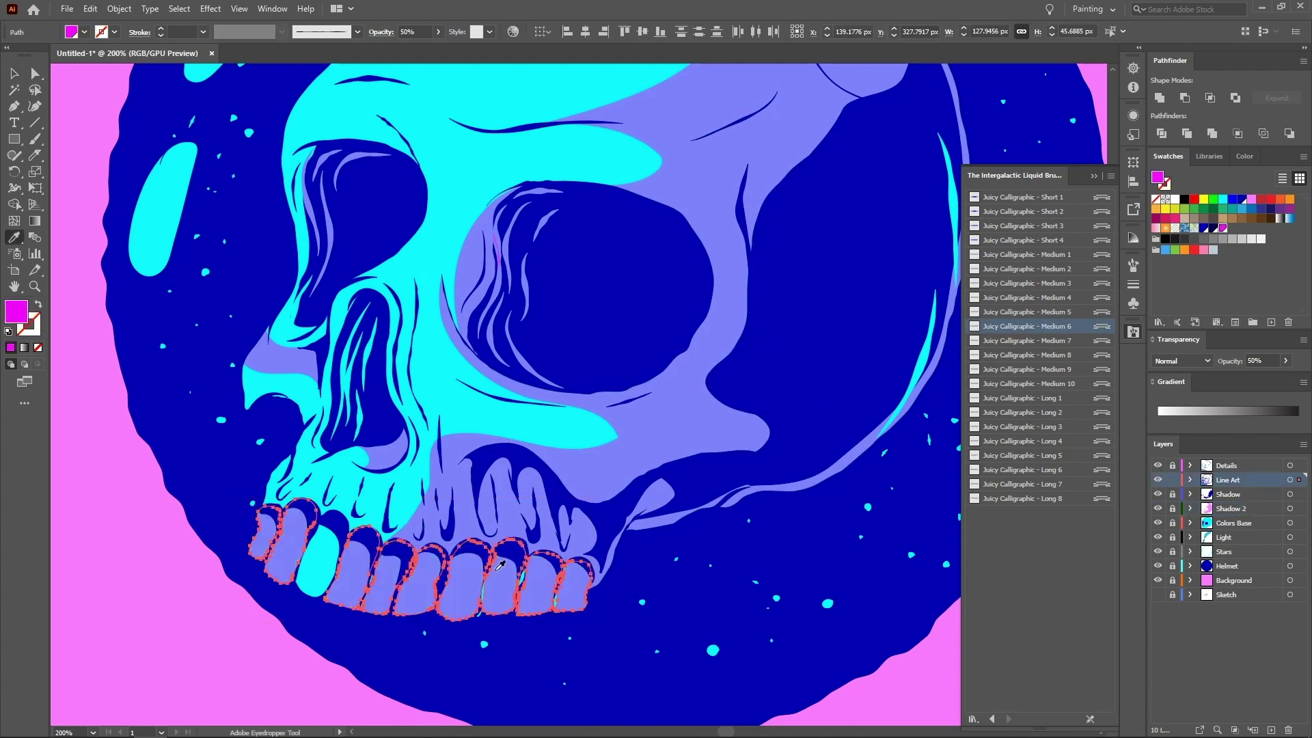
# - Erase the left portions of the purple shadows on the teeth so the cyan base shows there
pyautogui.hotkey('shift', 'e')
pyautogui.moveTo(335, 601); pyautogui.dragTo(348, 550)
pyautogui.moveTo(372, 609)
pyautogui.mouseDown()
pyautogui.moveTo(384, 564)
pyautogui.moveTo(418, 568)
pyautogui.mouseUp()
pyautogui.moveTo(448, 615); pyautogui.dragTo(457, 571)
pyautogui.moveTo(488, 614)
pyautogui.mouseDown()
pyautogui.moveTo(501, 571)
pyautogui.moveTo(534, 573)
pyautogui.mouseUp()
pyautogui.moveTo(562, 614); pyautogui.dragTo(567, 576)
pyautogui.click(305, 33)
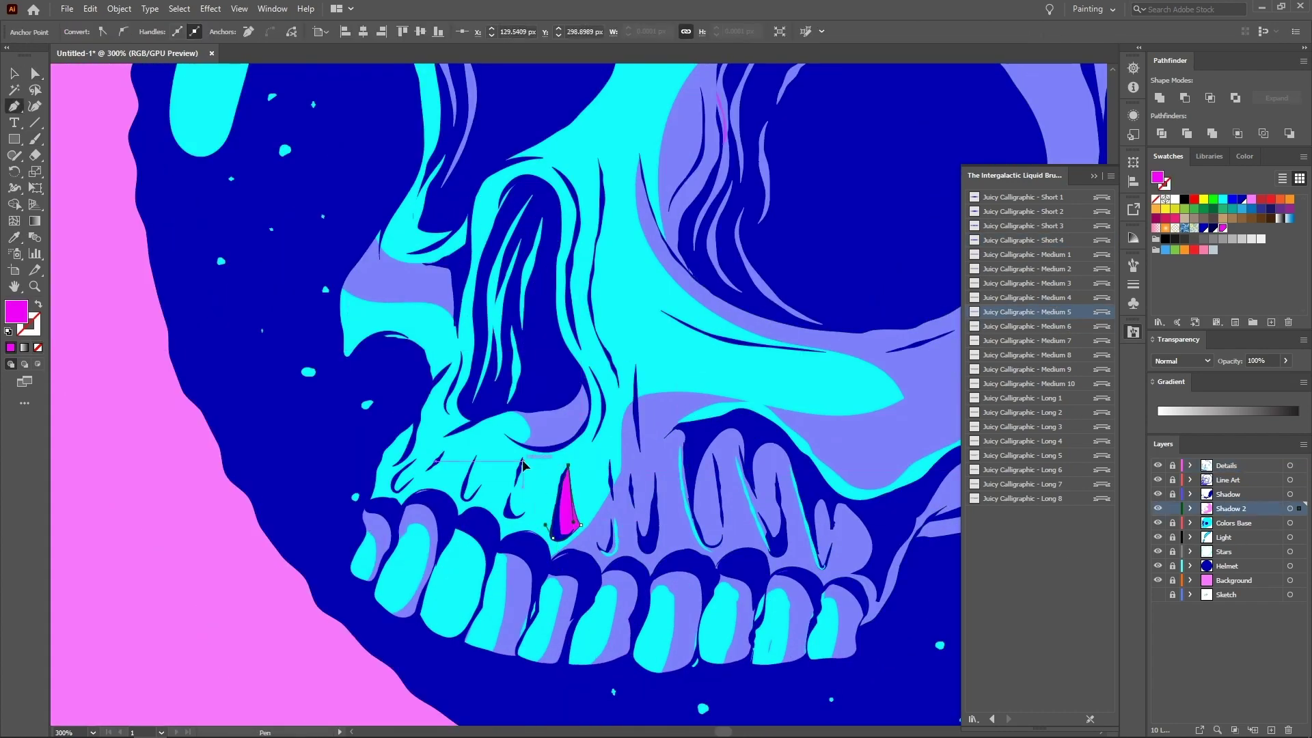
# - Draw small shadow shapes with the Pen tool along the tooth-root creases above the front teeth, on Shadow 2
pyautogui.click(515, 495)
pyautogui.click(522, 460)
pyautogui.click(476, 456)
pyautogui.moveTo(467, 497); pyautogui.dragTo(479, 490)
pyautogui.click(476, 456)
pyautogui.click(428, 442)
pyautogui.moveTo(401, 473); pyautogui.dragTo(393, 481)
pyautogui.moveTo(404, 484); pyautogui.dragTo(422, 472)
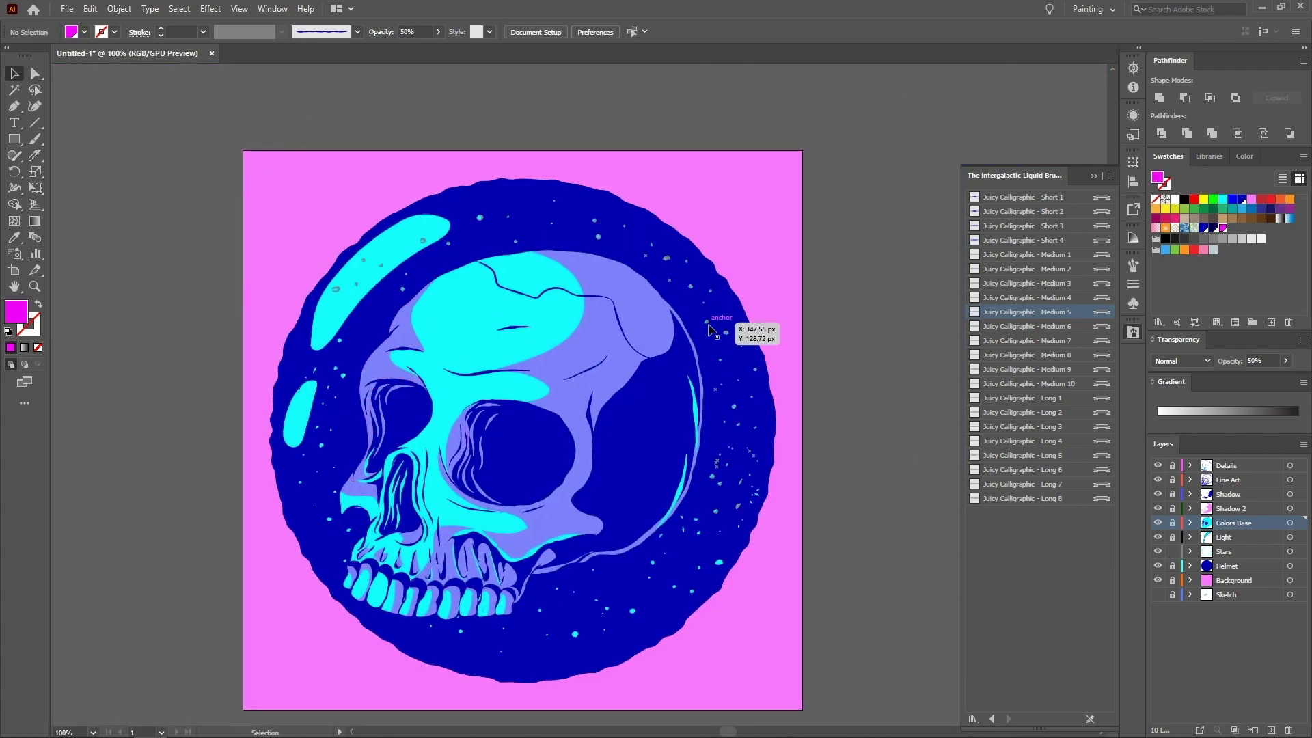
# - Apply a Gaussian Blur with a 3-pixel radius to the group of stars
pyautogui.click(723, 331)
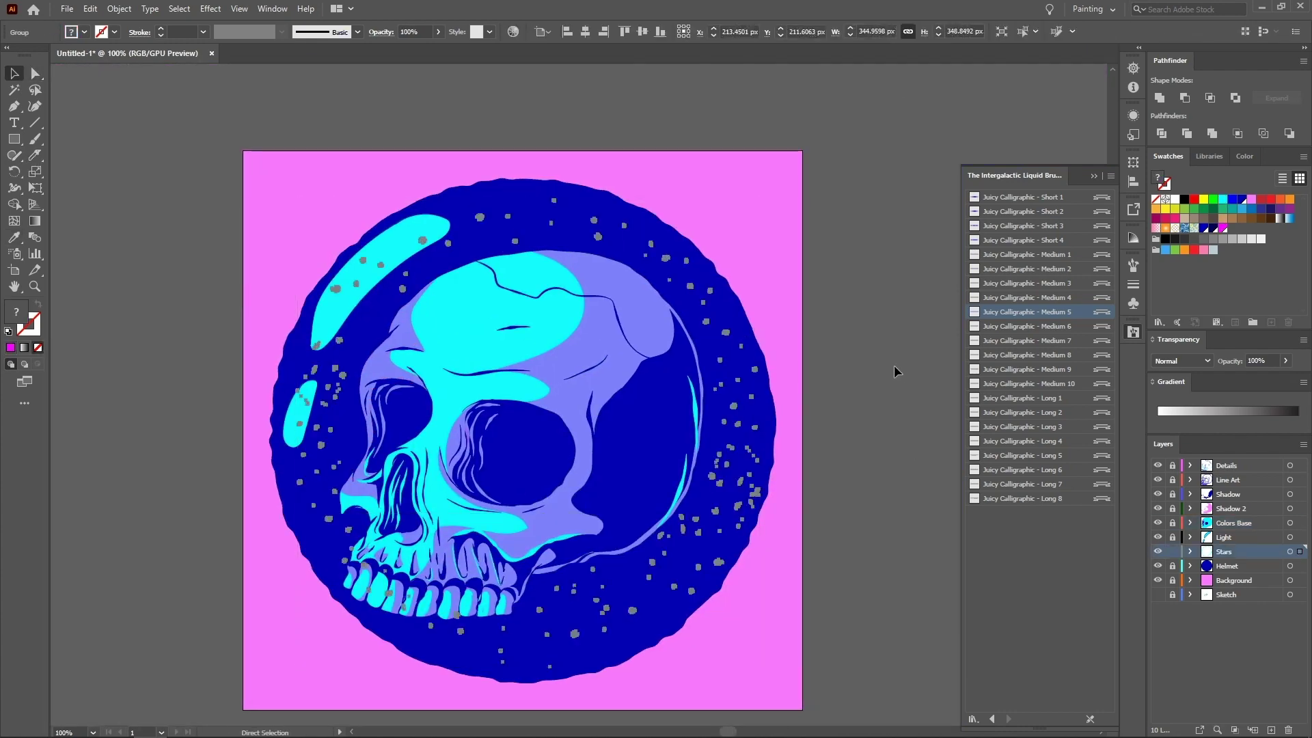
pyautogui.click(211, 8)
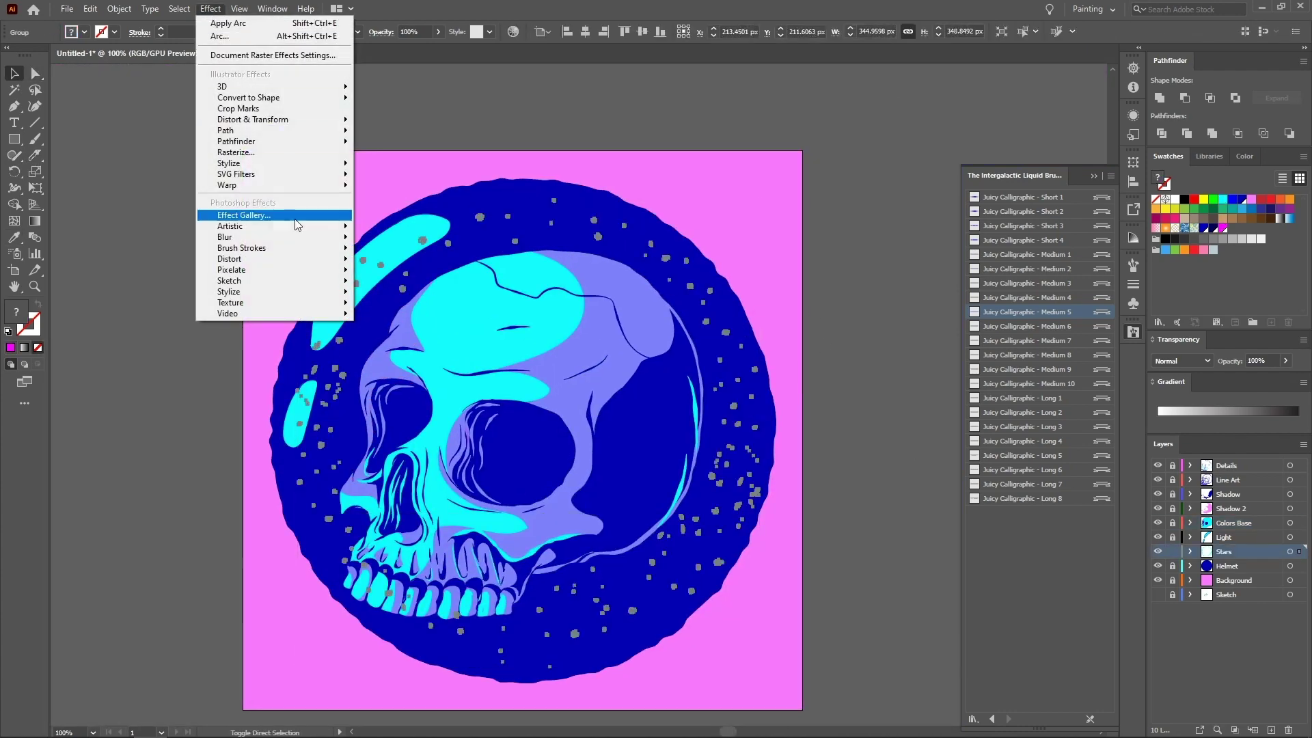
pyautogui.moveTo(294, 236)
pyautogui.click(429, 238)
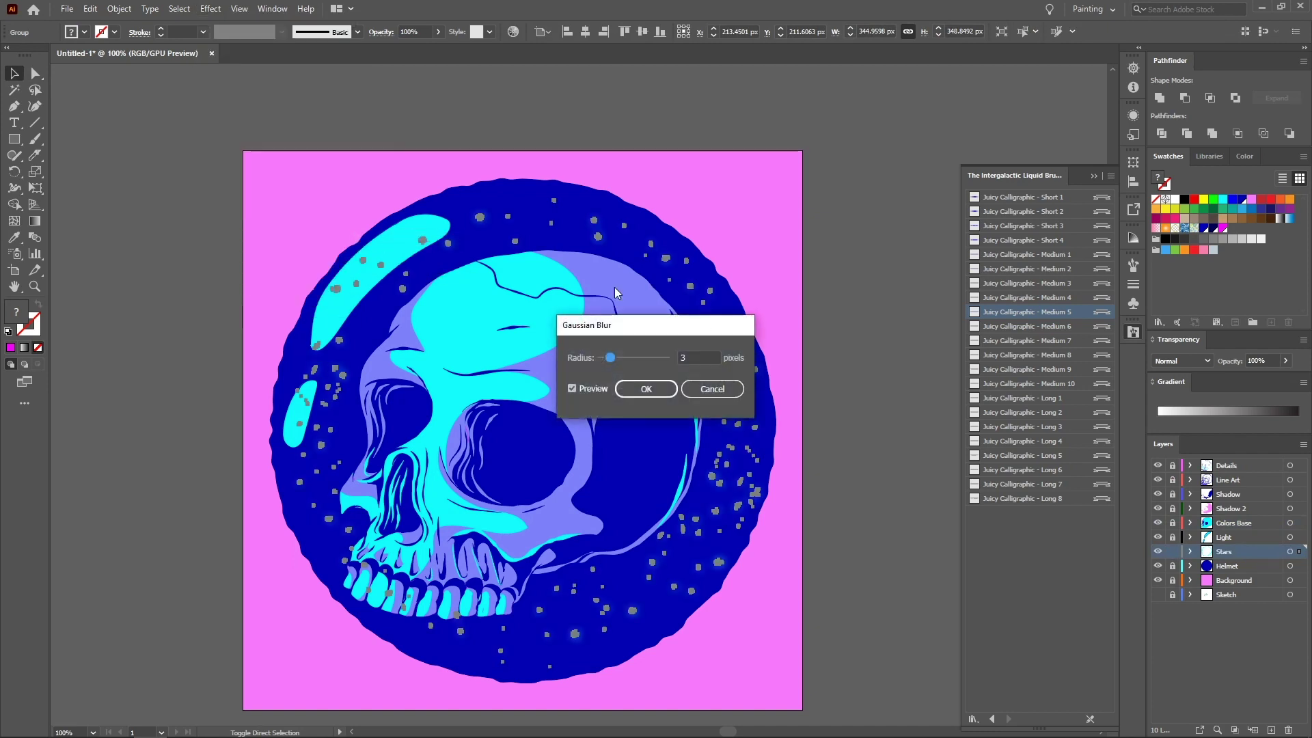
pyautogui.click(646, 388)
pyautogui.click(858, 379)
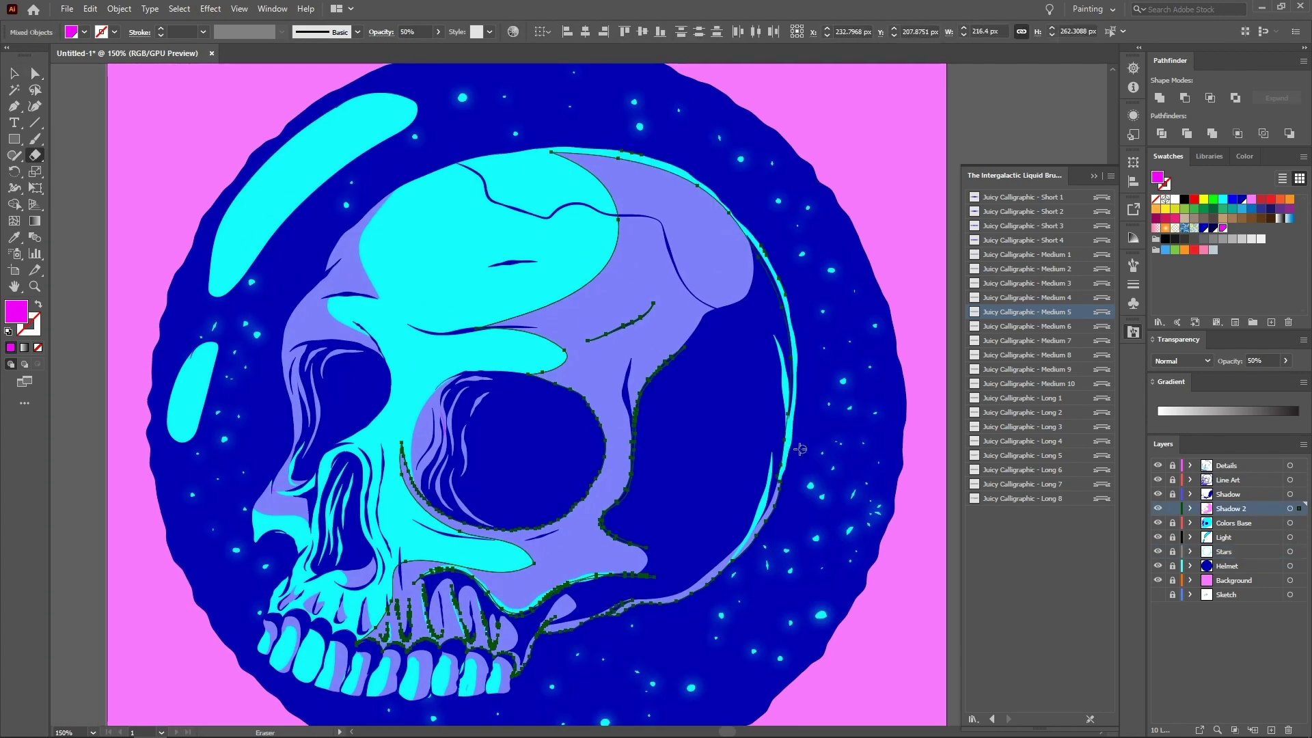
# - Draw a wide, flat ellipse around the helmet's middle and give it a white stroke with no fill
pyautogui.scroll(-2, 547, 624)
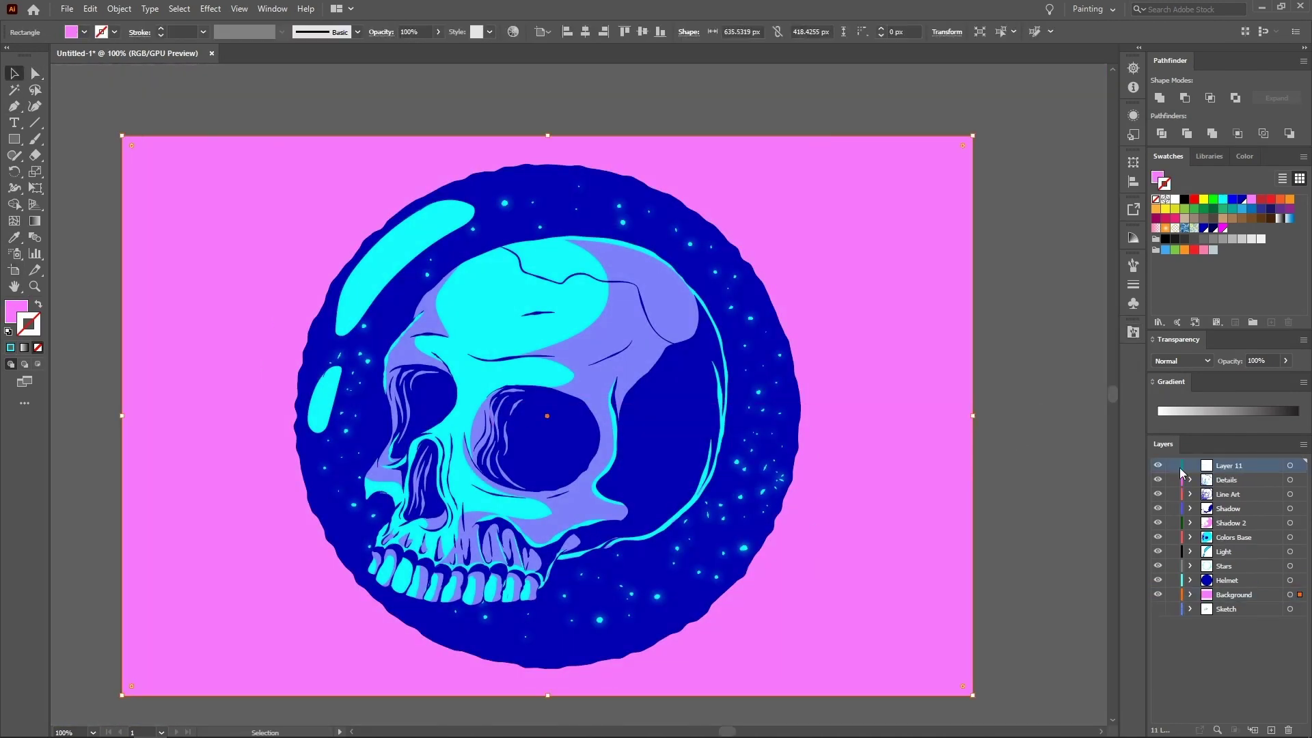
pyautogui.moveTo(14, 139); pyautogui.dragTo(68, 172)
pyautogui.moveTo(541, 419); pyautogui.dragTo(936, 492)
pyautogui.hotkey('shift', 'x')
pyautogui.click(1172, 201)
pyautogui.press('v')
pyautogui.click(161, 28)
# - Thicken the ellipse's stroke to 9 pt and try a width profile on it
pyautogui.click(161, 28)
pyautogui.click(161, 28)
pyautogui.click(160, 28)
pyautogui.click(161, 29)
pyautogui.click(281, 32)
pyautogui.click(249, 183)
# - Add anchor points where the ellipse crosses both helmet edges and delete its upper segment between them
pyautogui.click(903, 308)
pyautogui.press('a')
pyautogui.click(812, 364)
pyautogui.hotkey('ctrl', 'z')
pyautogui.press('+')
pyautogui.click(801, 362)
pyautogui.click(293, 361)
pyautogui.press('a')
pyautogui.click(540, 343)
pyautogui.press('Delete')
# - Tilt the ring diagonally across the helmet and apply the Juicy Calligraphic - Long 7 brush to its stroke after trying Long 1 to 6
pyautogui.press('v')
pyautogui.moveTo(943, 357); pyautogui.dragTo(889, 216)
pyautogui.click(1134, 265)
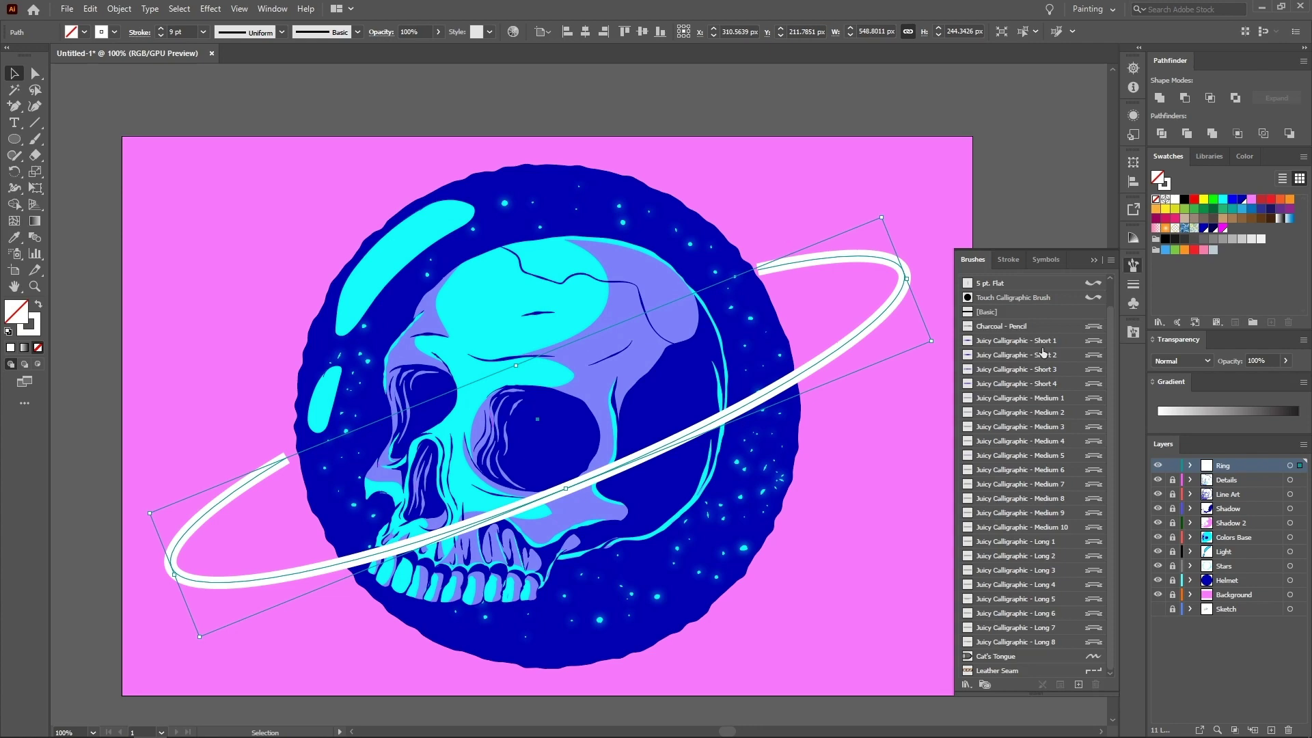
pyautogui.click(1056, 545)
pyautogui.click(1059, 557)
pyautogui.click(1053, 571)
pyautogui.click(1053, 585)
pyautogui.click(1053, 599)
pyautogui.click(1053, 613)
pyautogui.click(1054, 627)
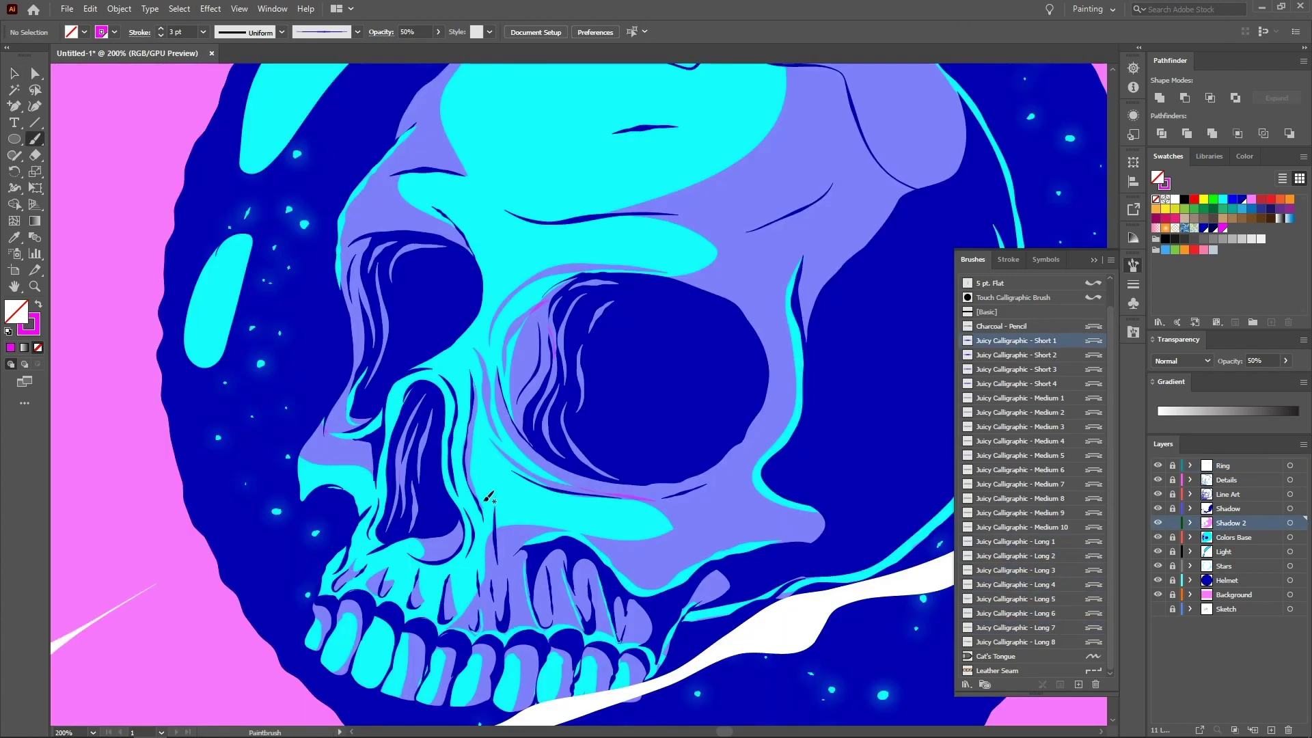
# - Paint thin magenta shading strokes around the skull's eye sockets, cheek, nose and brow on Shadow 2 using Juicy Calligraphic - Short 1
pyautogui.moveTo(486, 464)
pyautogui.mouseDown()
pyautogui.moveTo(518, 506)
pyautogui.moveTo(659, 527)
pyautogui.mouseUp()
pyautogui.moveTo(570, 465); pyautogui.dragTo(568, 492)
pyautogui.moveTo(438, 389); pyautogui.dragTo(459, 408)
pyautogui.moveTo(512, 239); pyautogui.dragTo(622, 237)
pyautogui.scroll(-1, 514, 472)
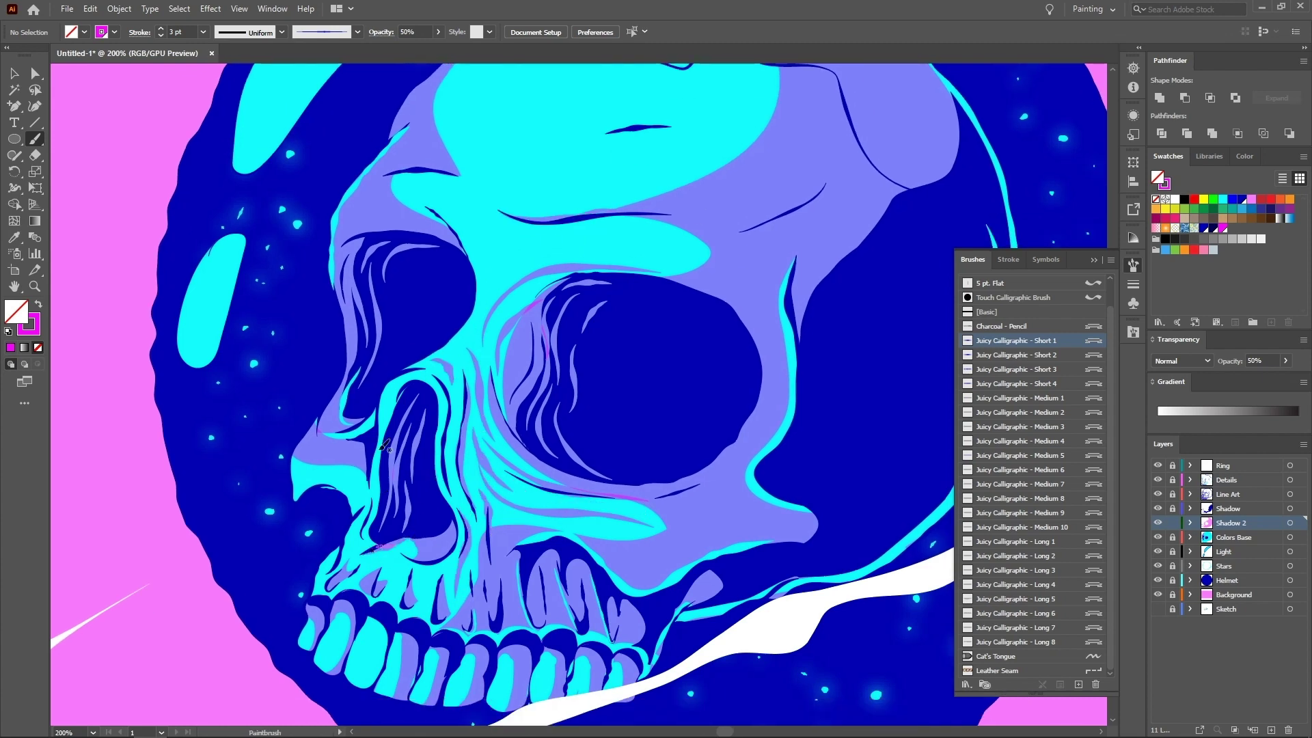
pyautogui.moveTo(400, 402); pyautogui.dragTo(373, 540)
pyautogui.hotkey('ctrl', '-')
pyautogui.moveTo(579, 244)
pyautogui.mouseDown()
pyautogui.moveTo(460, 346)
pyautogui.moveTo(617, 255)
pyautogui.mouseUp()
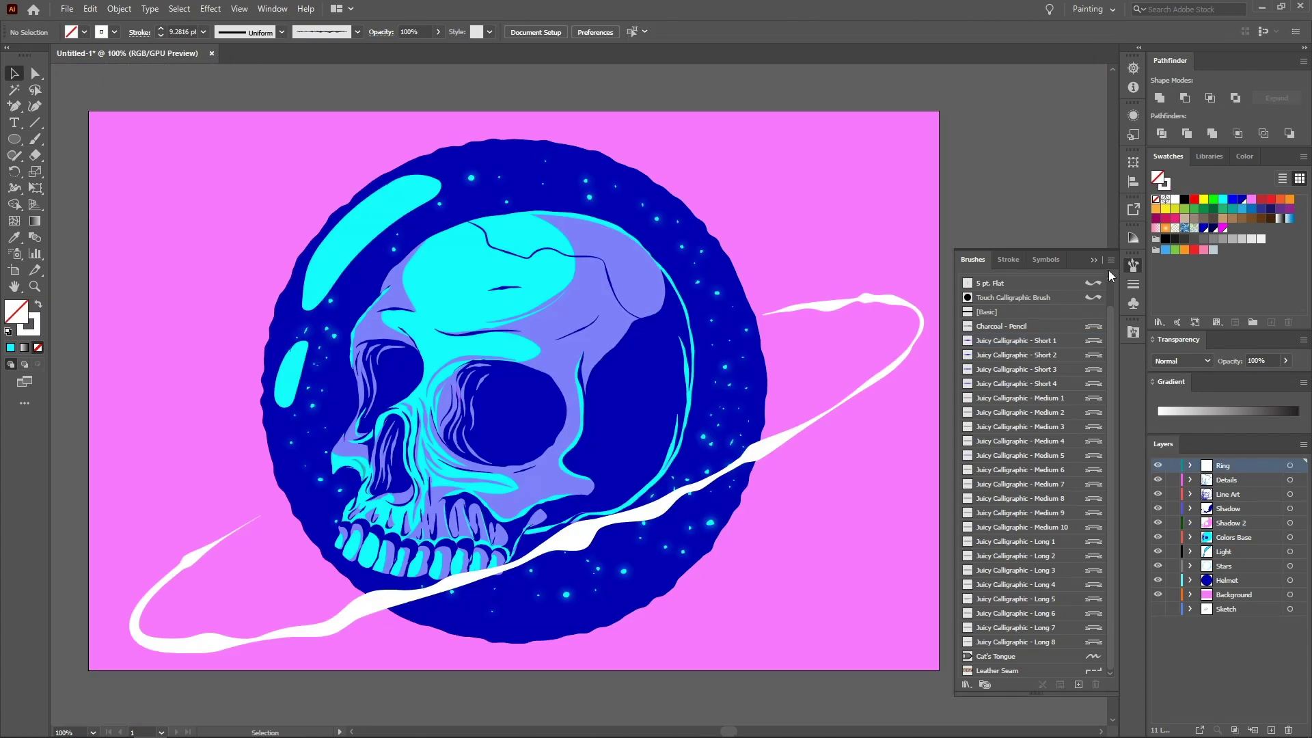
# - Load The Intergalactic Inking brush library and select its brushes from Grain & Noise - Irregular 1 through Waterdrop 4
pyautogui.click(1111, 260)
pyautogui.moveTo(1192, 499)
pyautogui.click(917, 664)
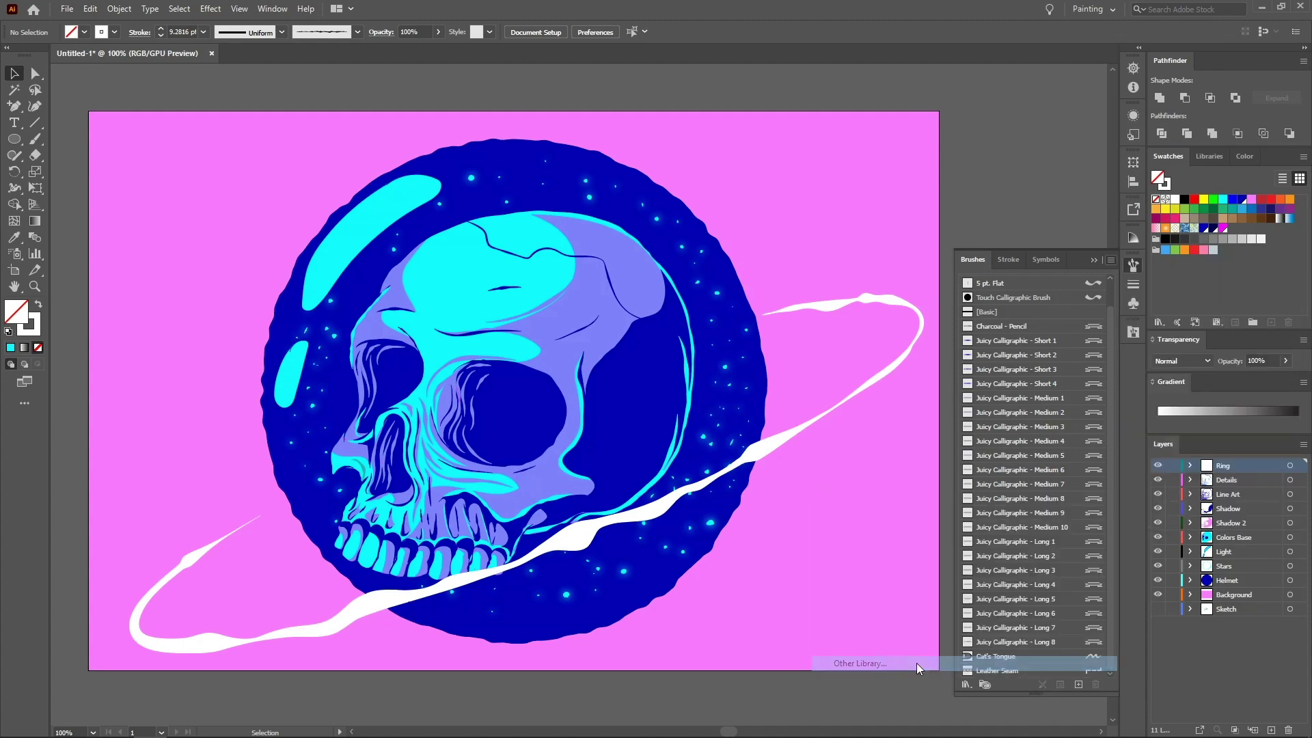
pyautogui.click(540, 347)
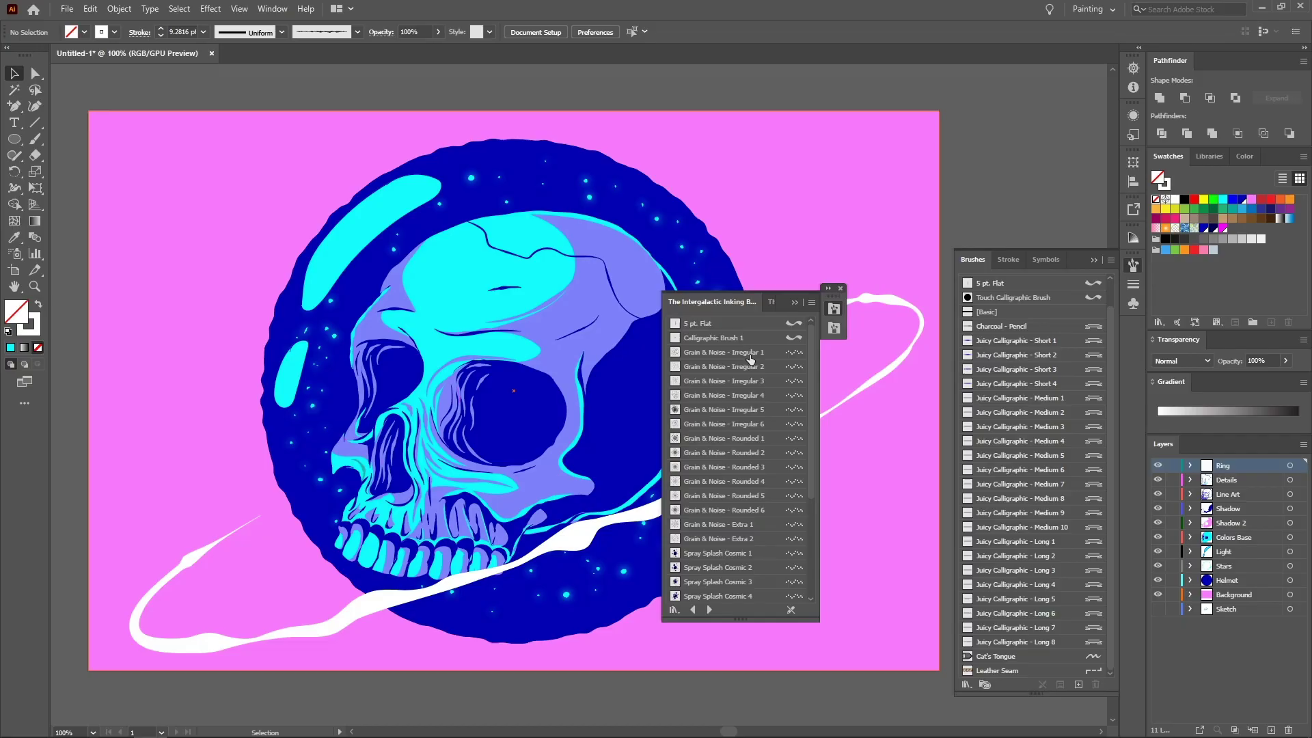
pyautogui.scroll(-4, 750, 424)
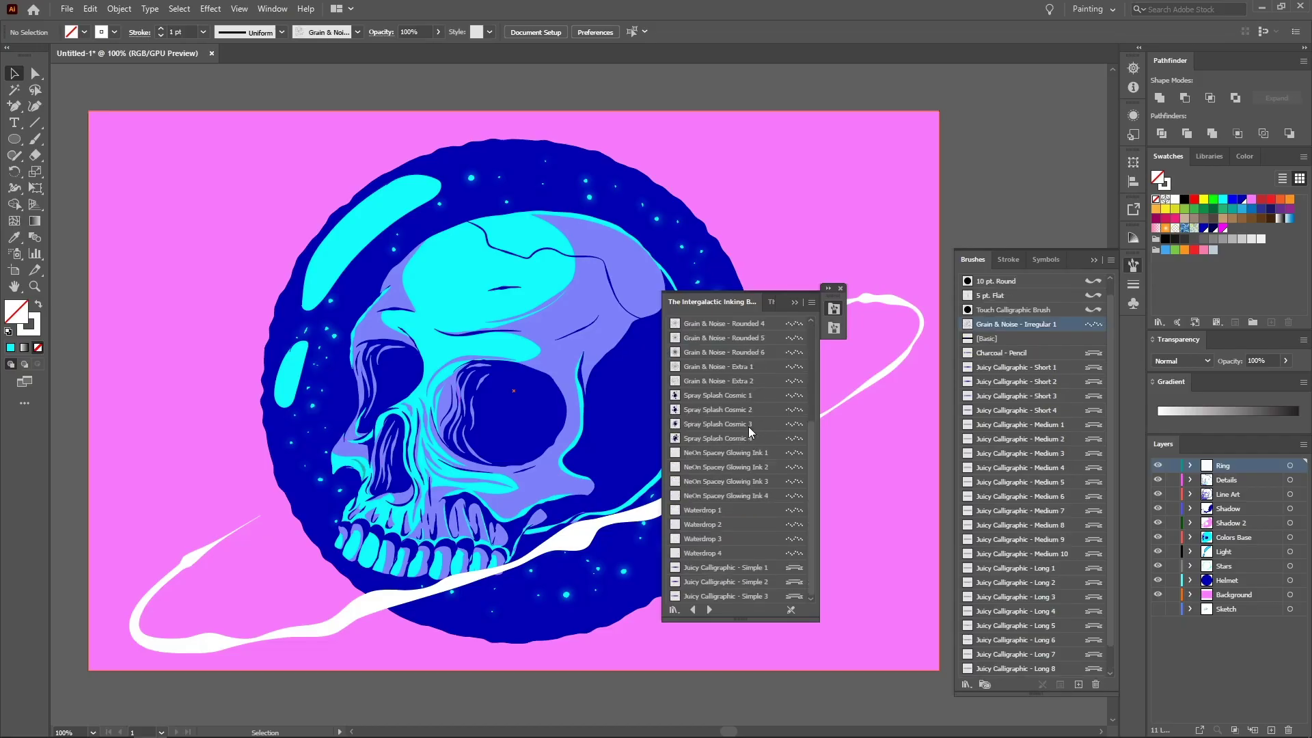
pyautogui.keyDown('shift'); pyautogui.click(721, 553); pyautogui.keyUp('shift')
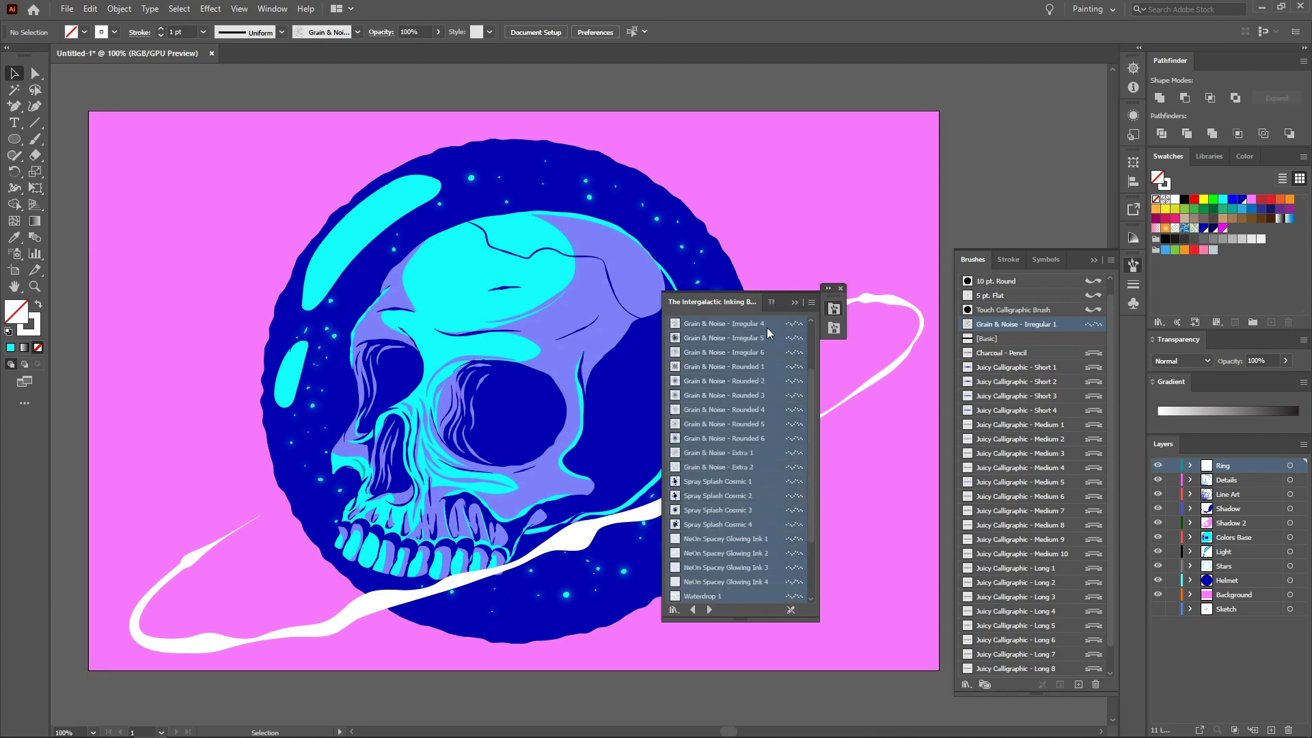